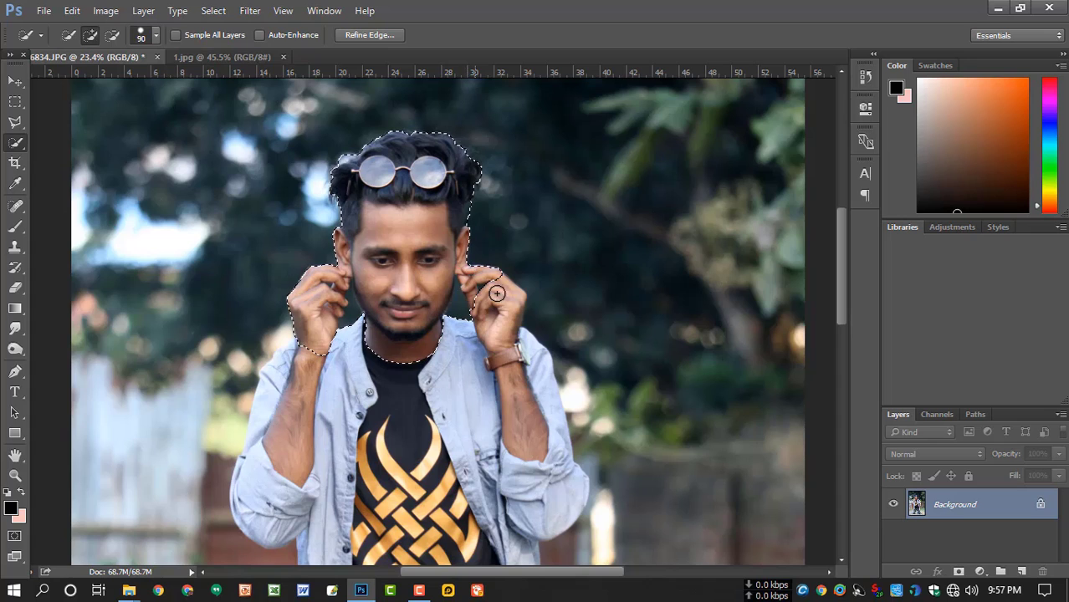
- Extend the Quick Selection over the man's hands, denim shirt, T-shirt and jeans down to the knees
mouse_move(514, 336)
mouse_down()
mouse_move(531, 399)
mouse_move(513, 402)
mouse_move(434, 373)
mouse_move(322, 391)
mouse_move(251, 460)
mouse_move(288, 365)
mouse_up()
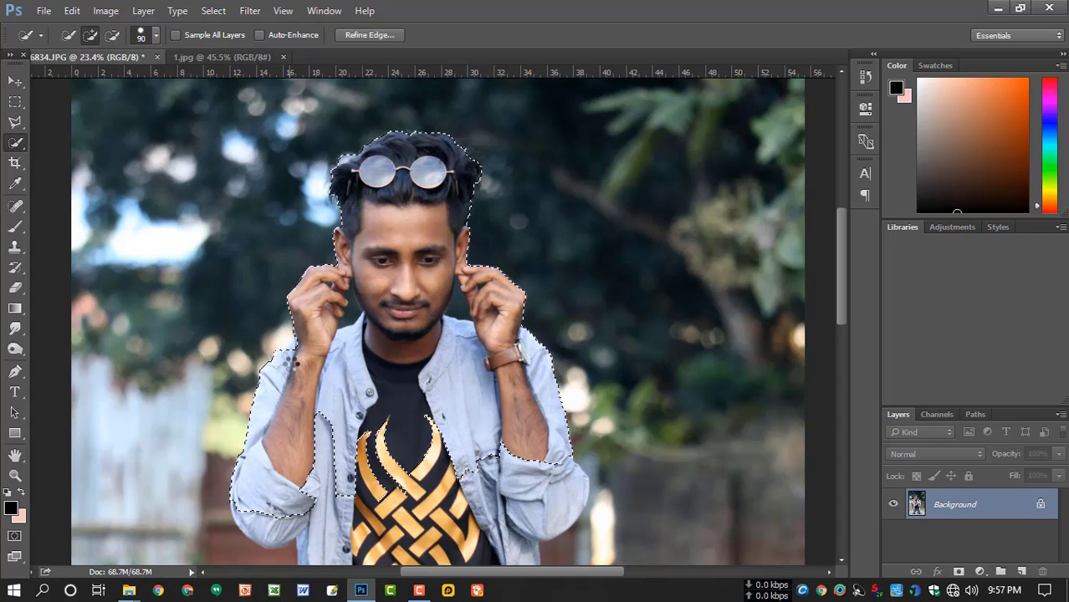
scroll(388, 355, down, 3)
key(ctrl+0)
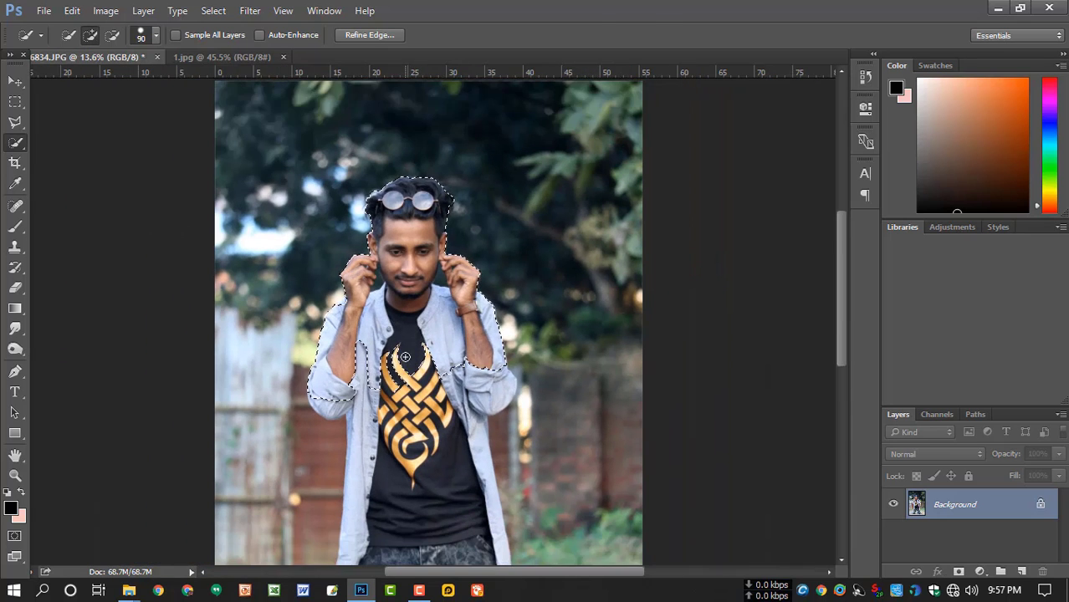
mouse_move(390, 329)
mouse_down()
mouse_move(408, 379)
mouse_move(453, 390)
mouse_move(375, 433)
mouse_move(360, 395)
mouse_move(502, 301)
mouse_move(471, 356)
mouse_up()
scroll(492, 413, down, 3)
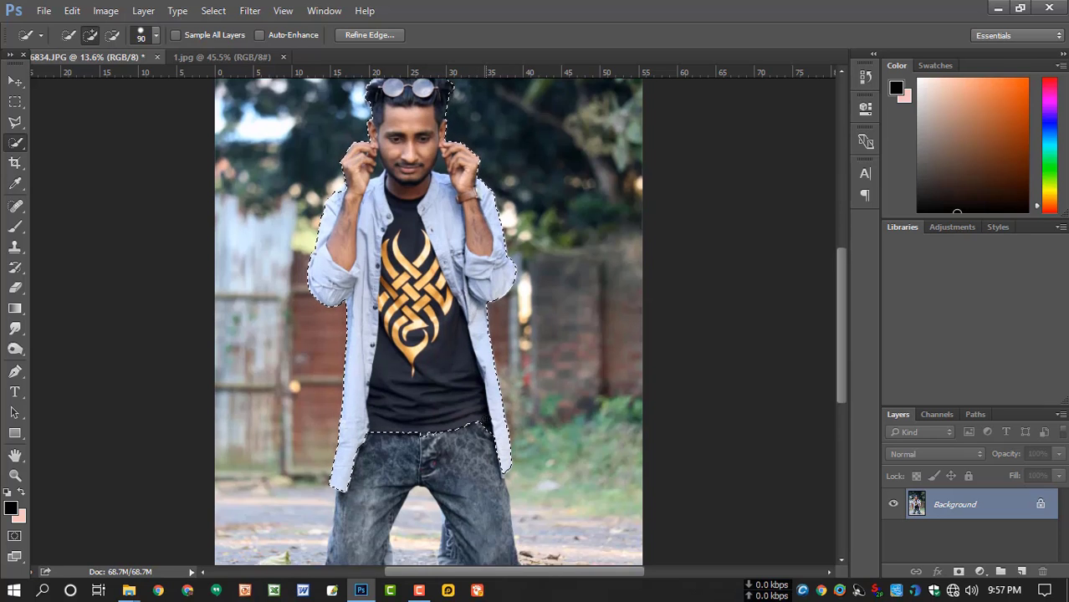
mouse_move(492, 413)
mouse_down()
mouse_move(456, 376)
mouse_move(463, 437)
mouse_move(365, 407)
mouse_move(352, 468)
mouse_move(337, 459)
mouse_move(341, 435)
mouse_up()
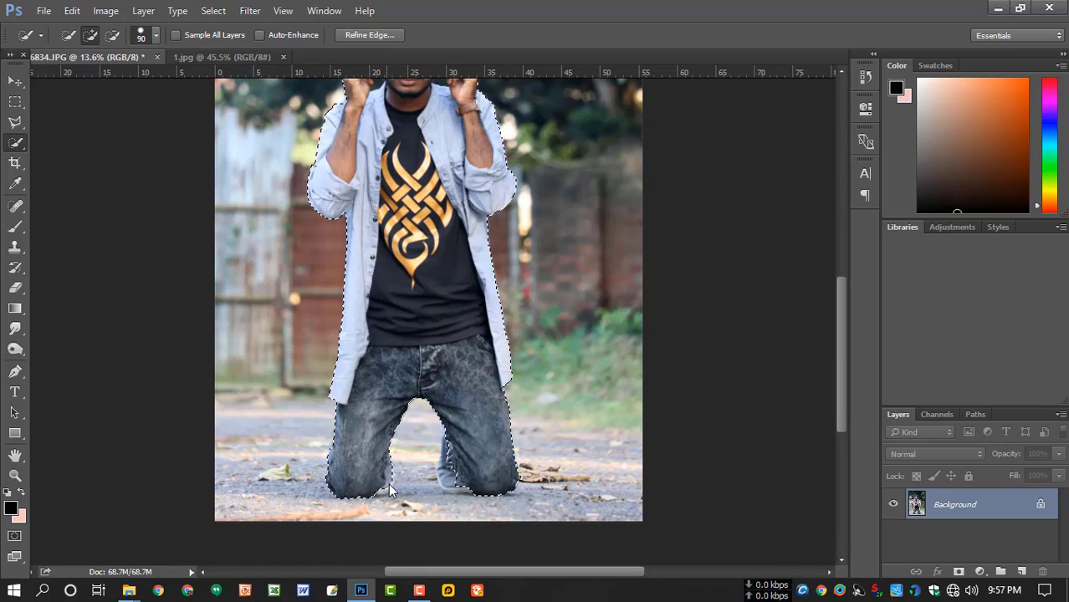
- Add the shoe showing behind the knee on the image's left to the selection with the Polygonal Lasso
scroll(386, 483, up, 5)
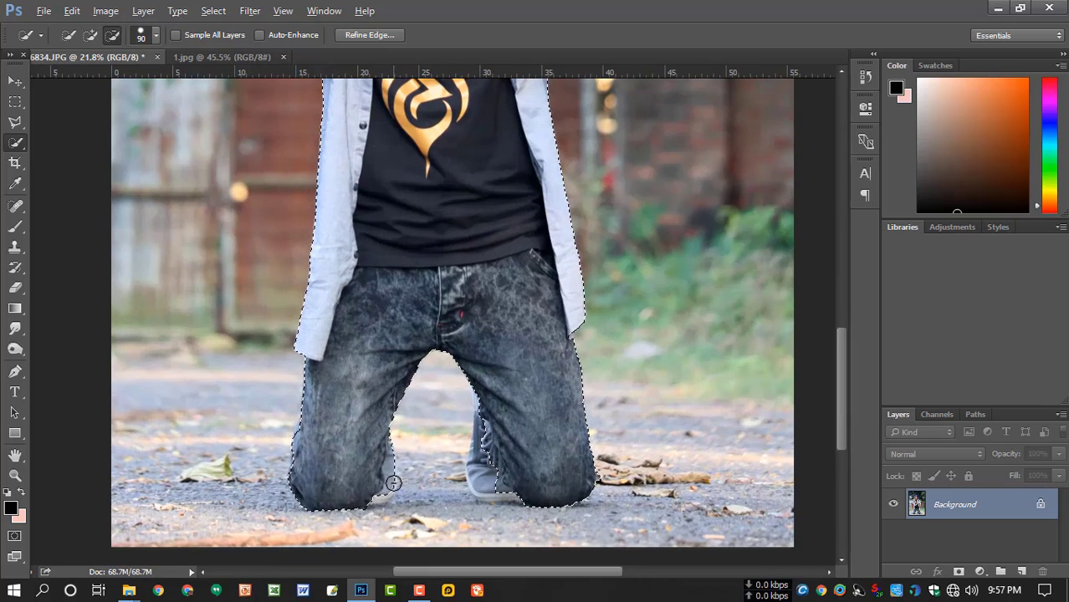
click(15, 123)
shift+click(334, 477)
click(341, 506)
click(353, 509)
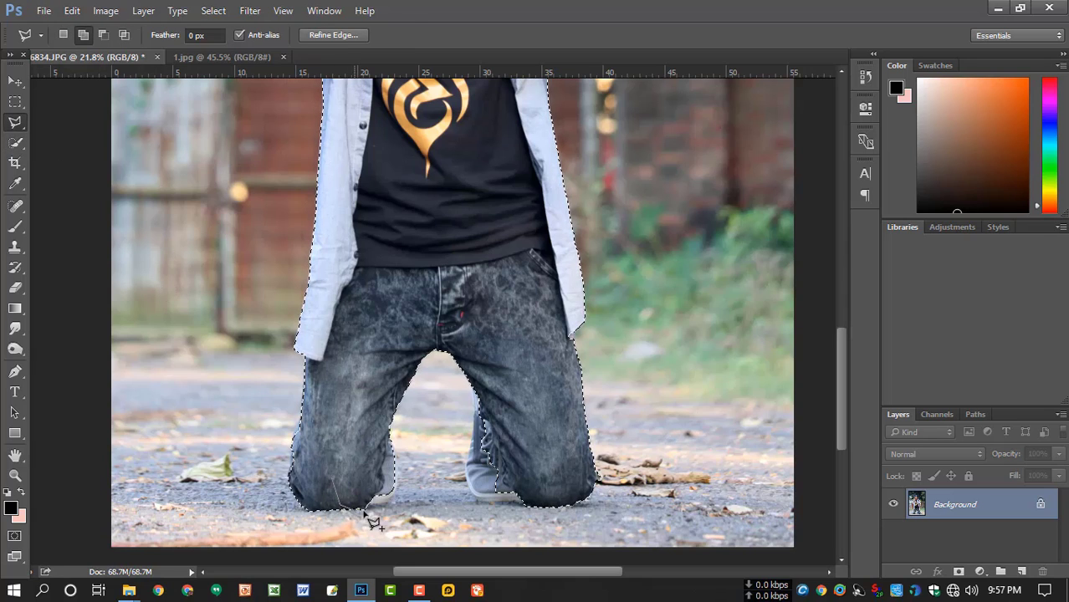
click(375, 504)
click(390, 498)
click(396, 480)
click(392, 454)
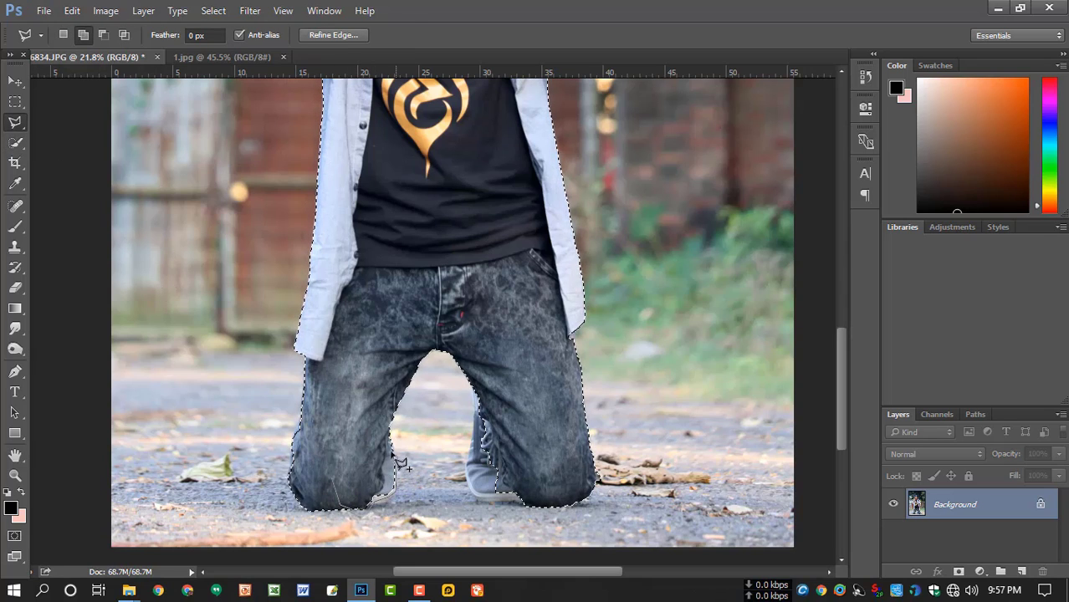
double_click(368, 467)
- Add the shoe visible inside the knee on the image's right to the selection with the Polygonal Lasso
click(470, 483)
click(470, 458)
click(473, 434)
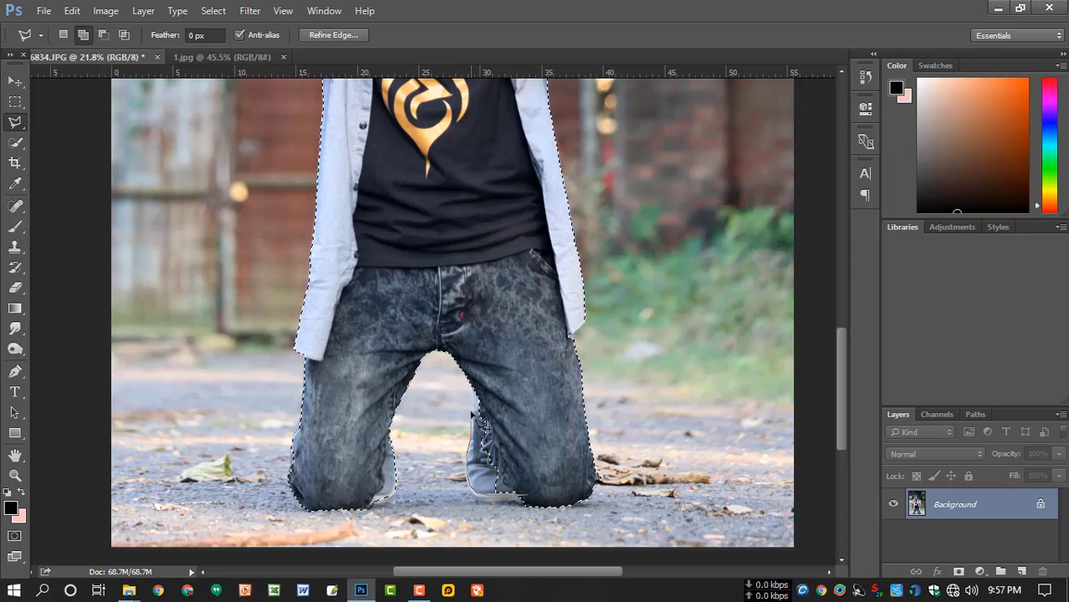
double_click(502, 380)
scroll(556, 450, down, 1)
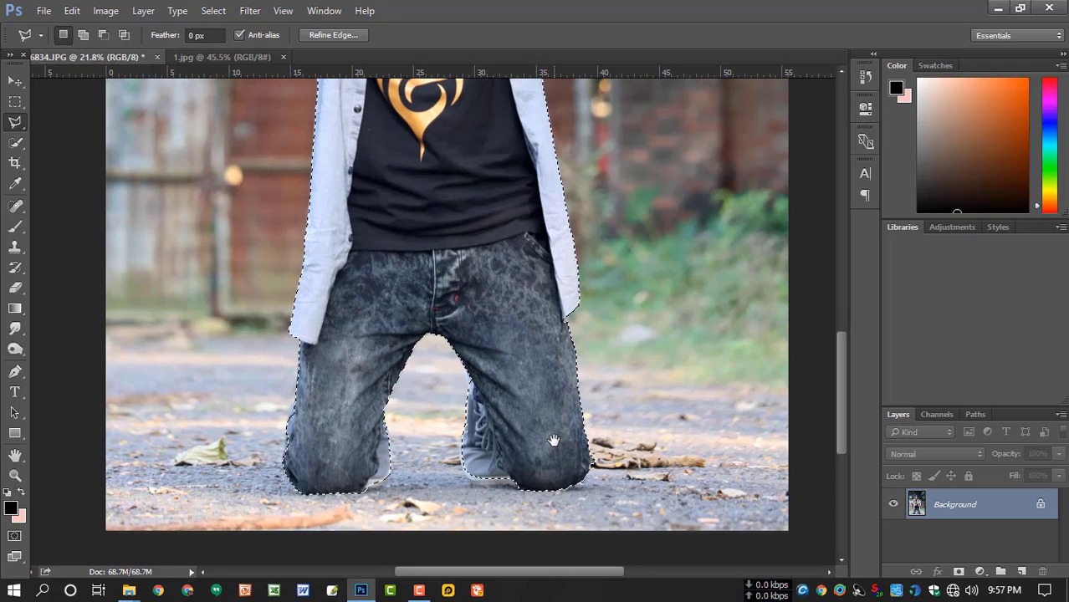
click(511, 481)
key(Escape)
- Add the missed shirt shoulder area beside the wrist on the image's left to the selection
drag(545, 359, 568, 500)
drag(549, 337, 541, 511)
drag(521, 315, 524, 394)
scroll(355, 327, up, 9)
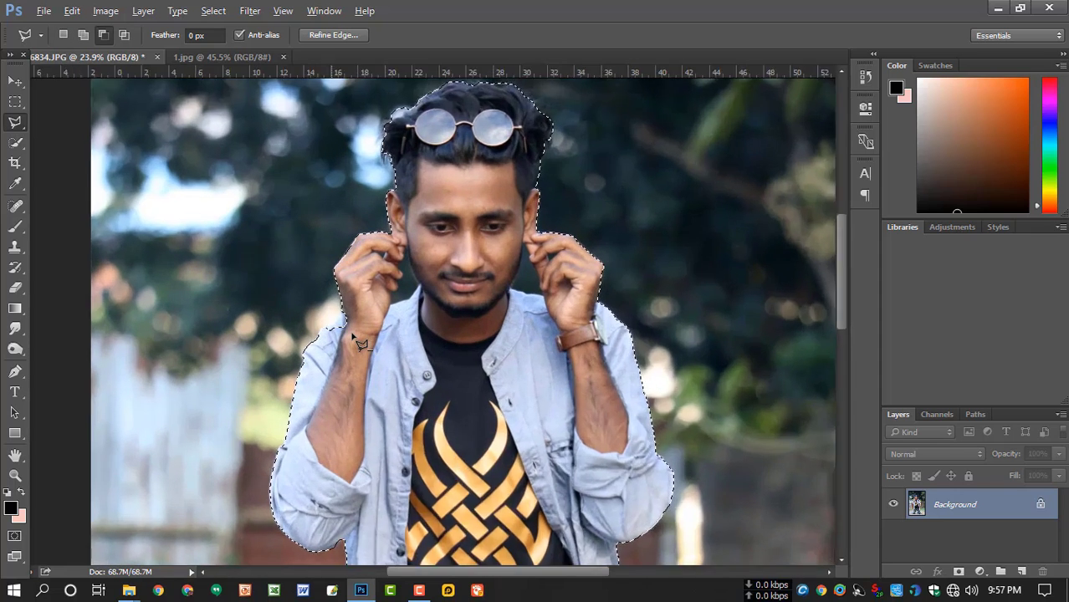
shift+click(407, 351)
click(338, 368)
click(302, 360)
click(299, 324)
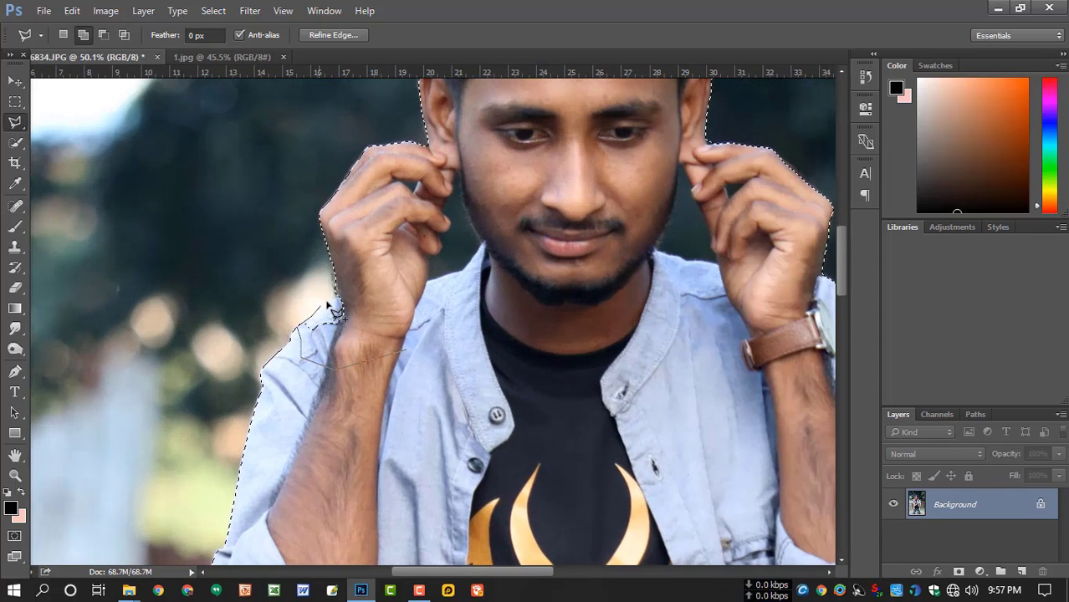
double_click(392, 293)
- Subtract the background gap between the jaw, collar and hand on the image's left from the selection
drag(393, 295, 338, 448)
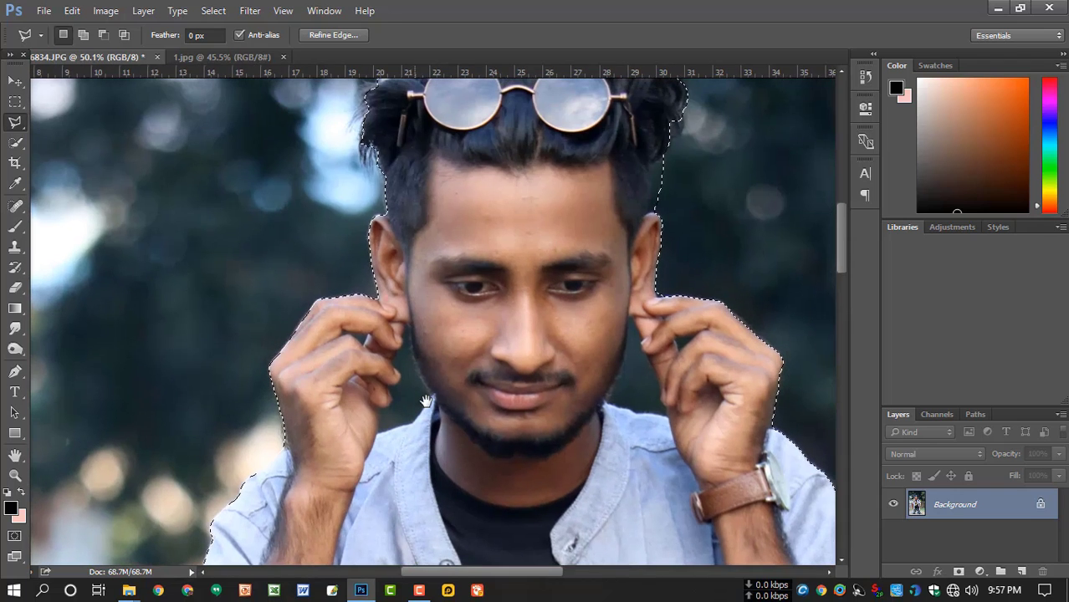
drag(460, 324, 453, 316)
scroll(381, 431, up, 5)
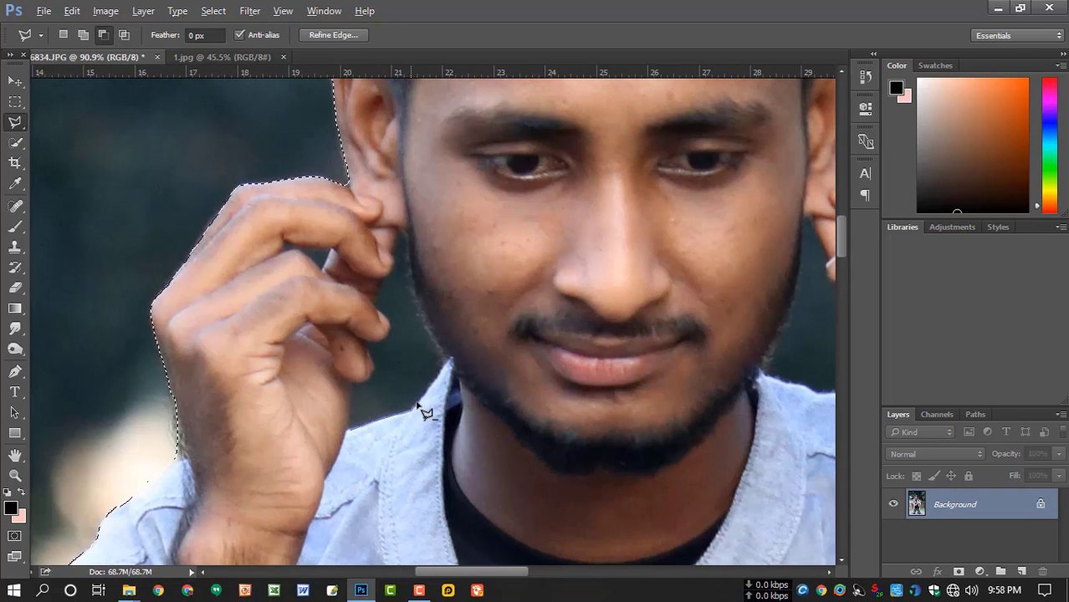
click(423, 316)
click(414, 286)
click(401, 236)
click(381, 303)
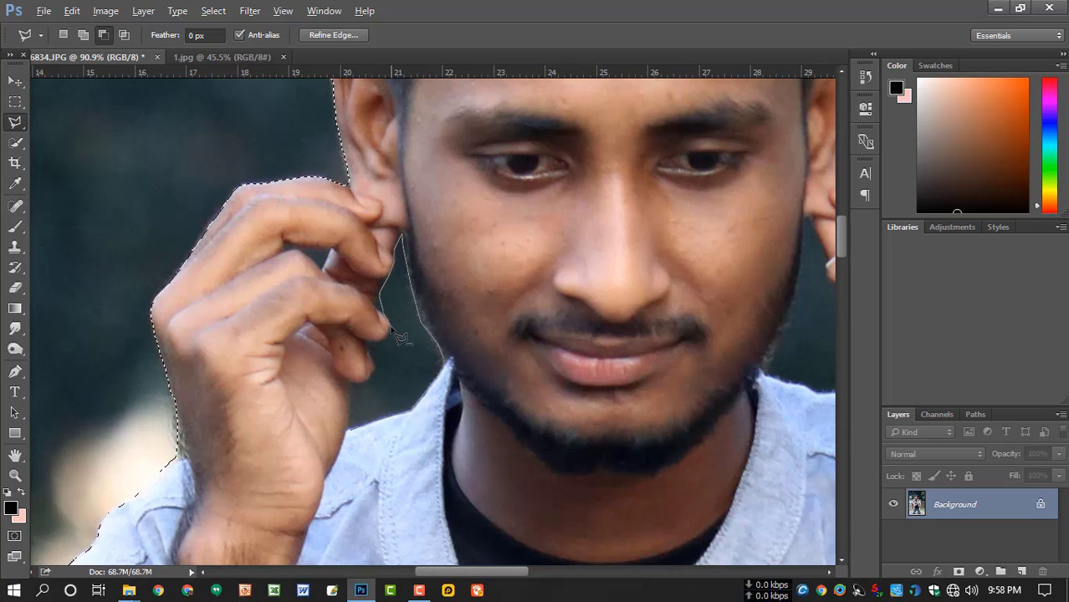
click(389, 329)
click(372, 374)
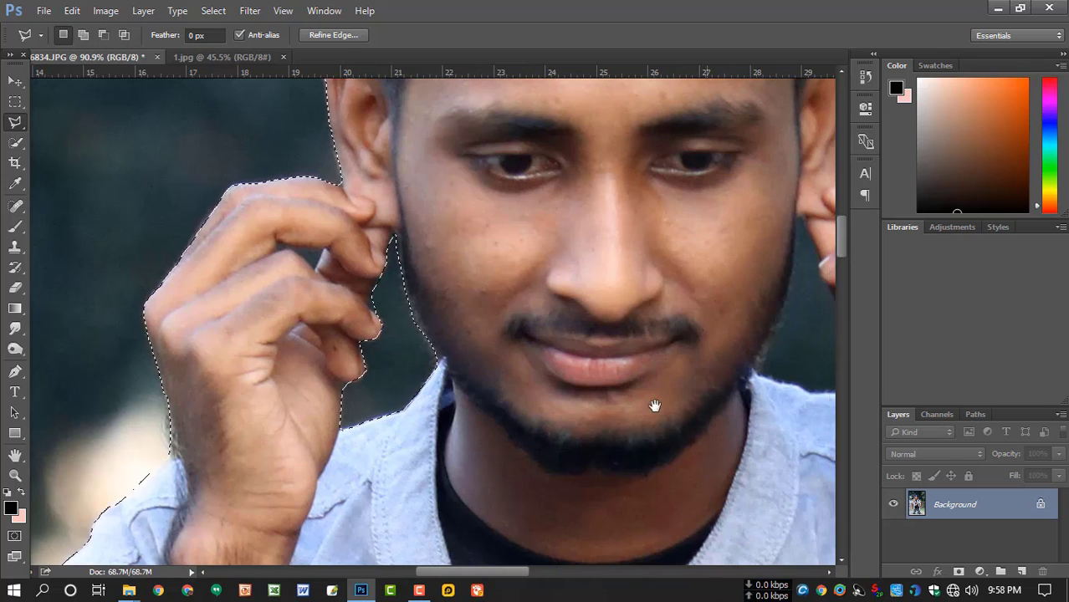
- Subtract the background gap between the jaw, collar and hand on the image's right from the selection
drag(656, 406, 350, 394)
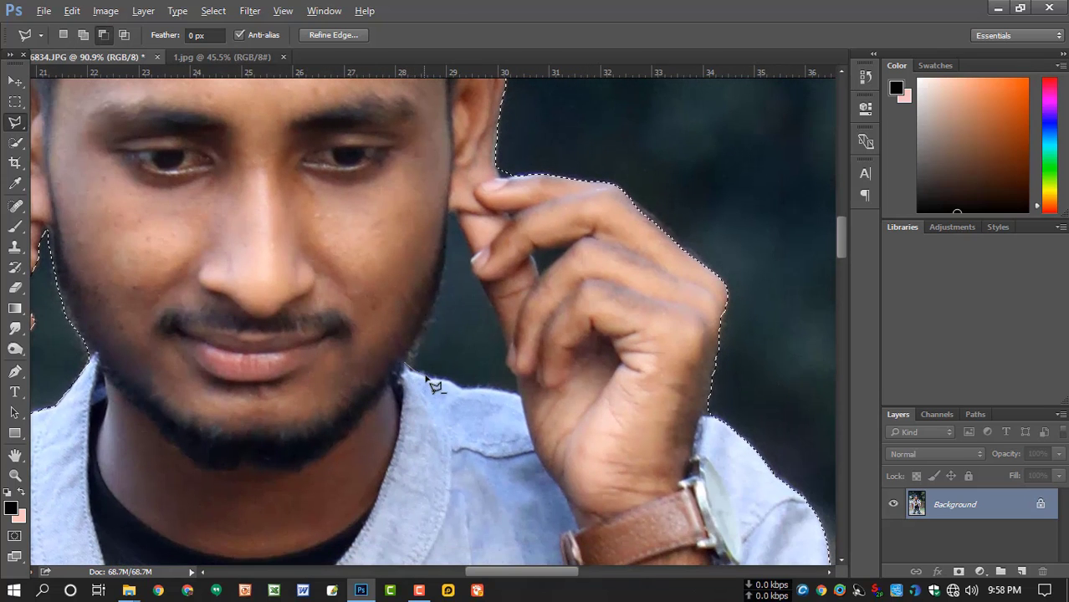
click(518, 389)
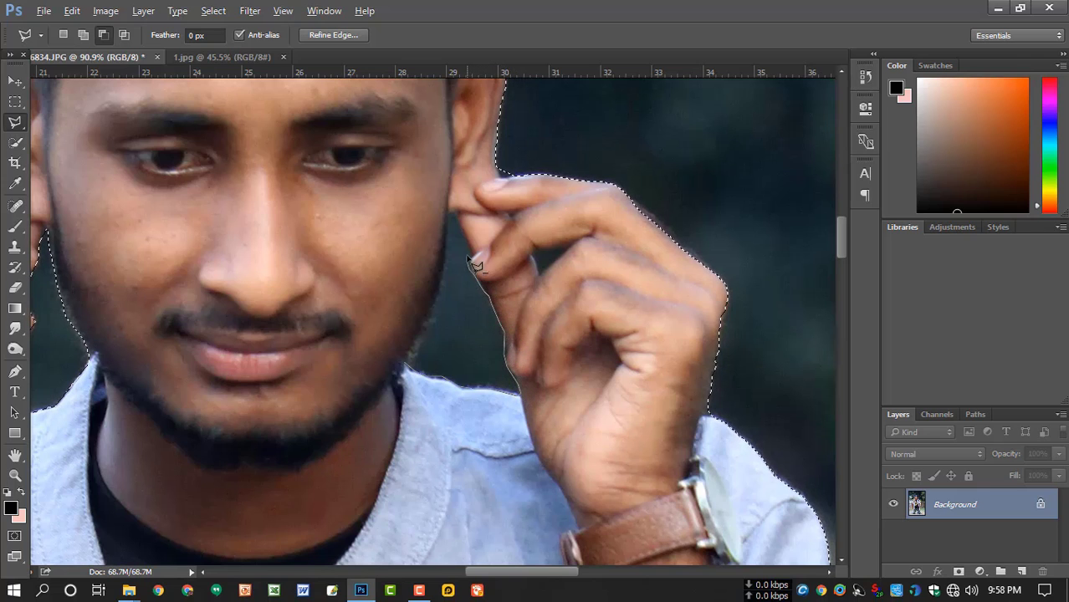
click(448, 216)
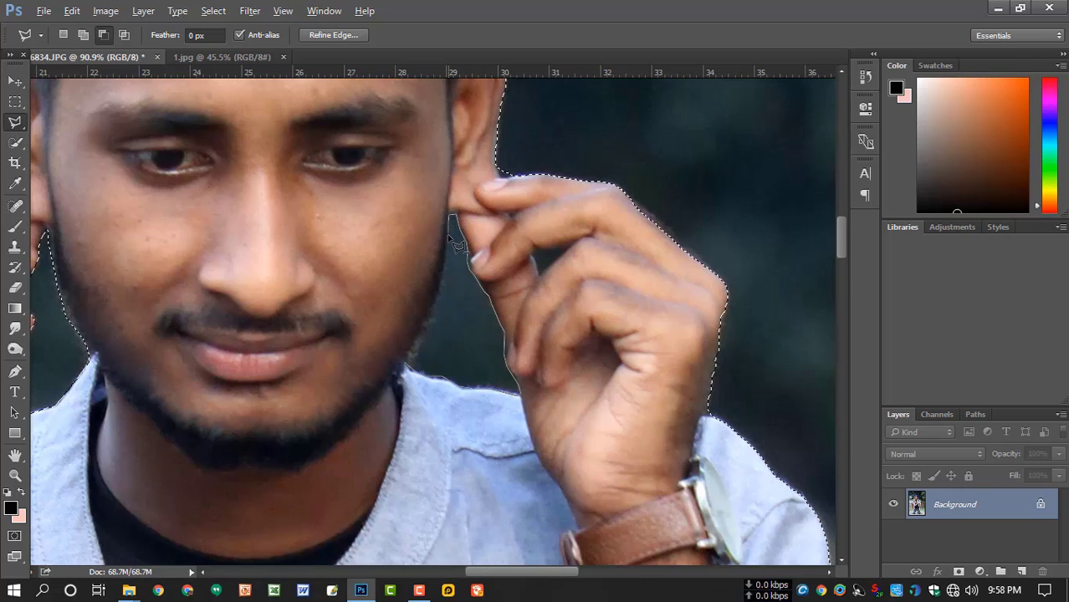
click(437, 315)
click(417, 341)
click(409, 365)
scroll(508, 357, down, 3)
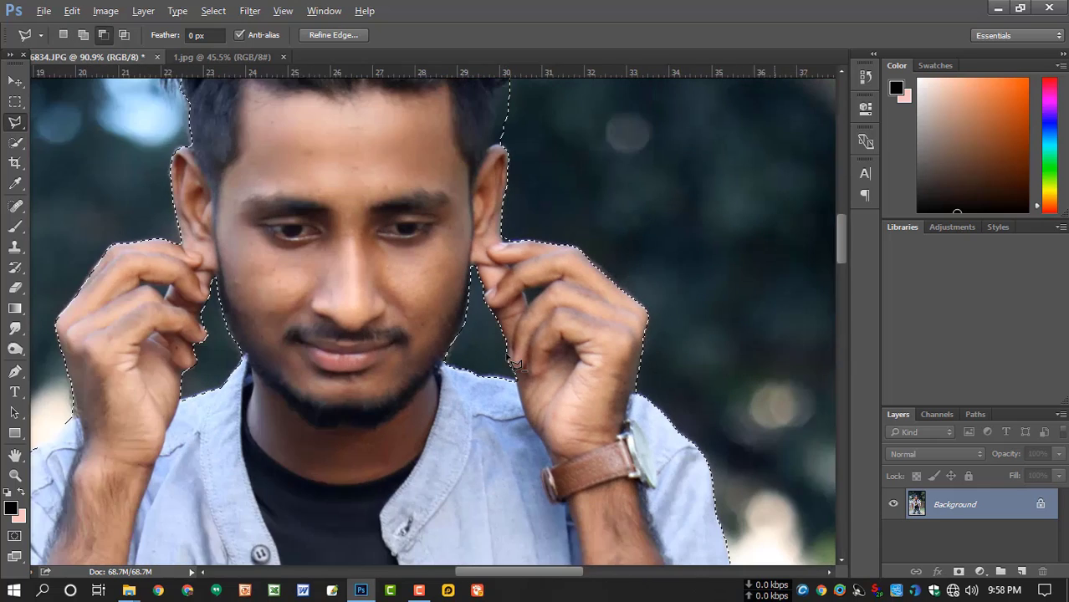
- Subtract the small background gap between the fingers of the hand on the image's right from the selection
scroll(585, 314, up, 2)
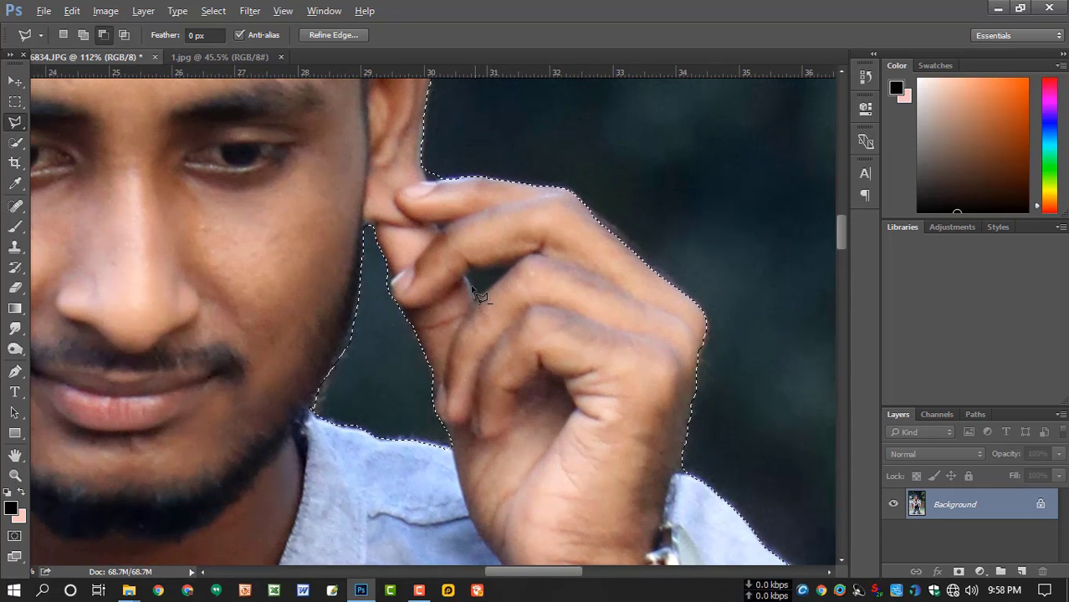
click(473, 296)
click(463, 273)
click(509, 262)
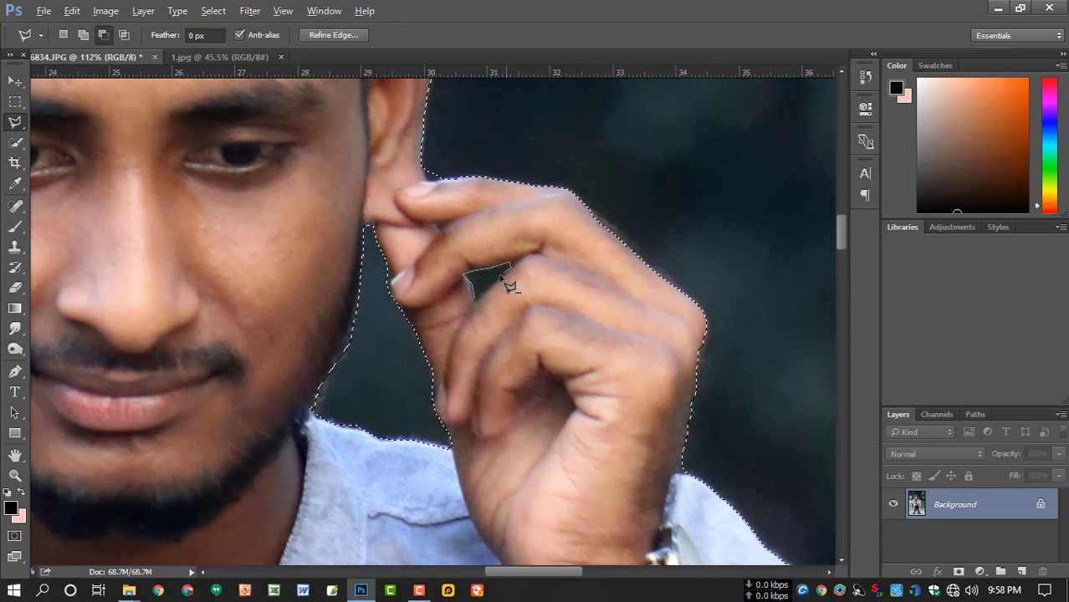
click(494, 281)
click(475, 296)
scroll(454, 284, down, 3)
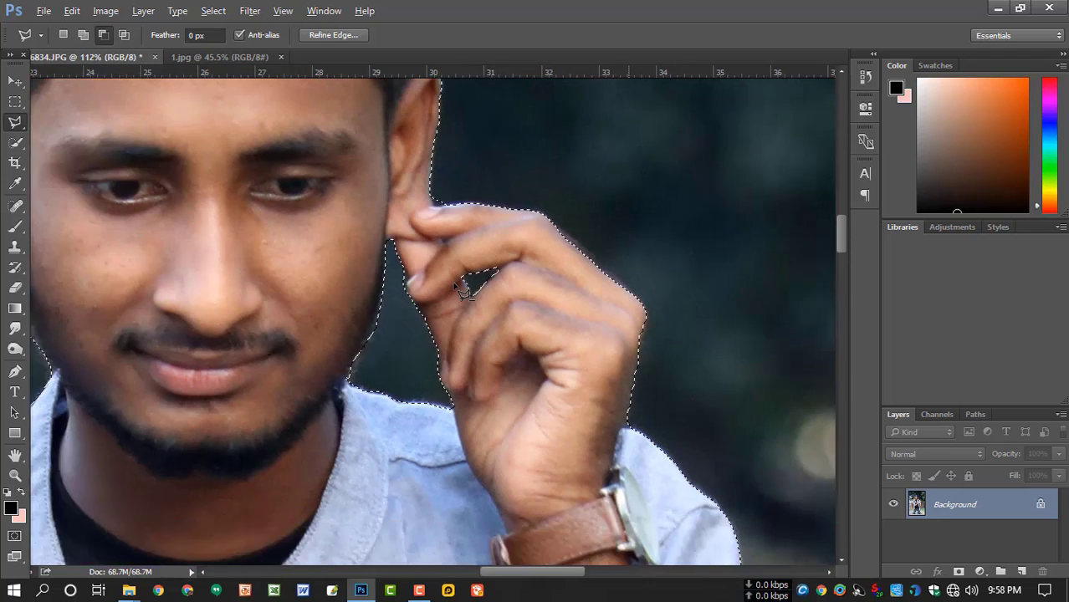
- Add the small missed spot where the fingertip meets the earlobe on the image's right to the selection
scroll(461, 289, down, 3)
click(492, 217)
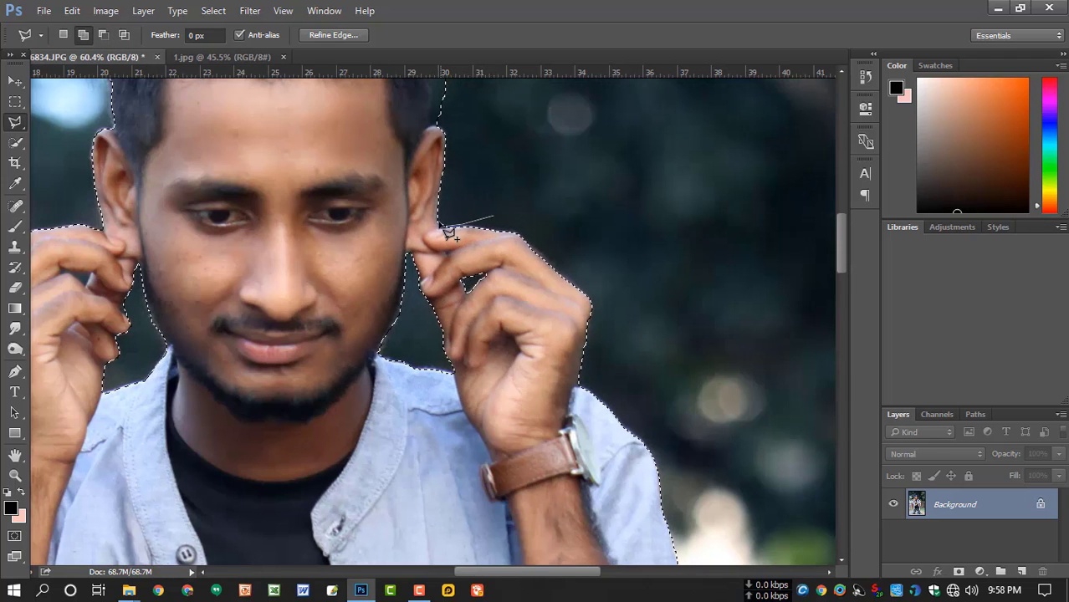
double_click(448, 236)
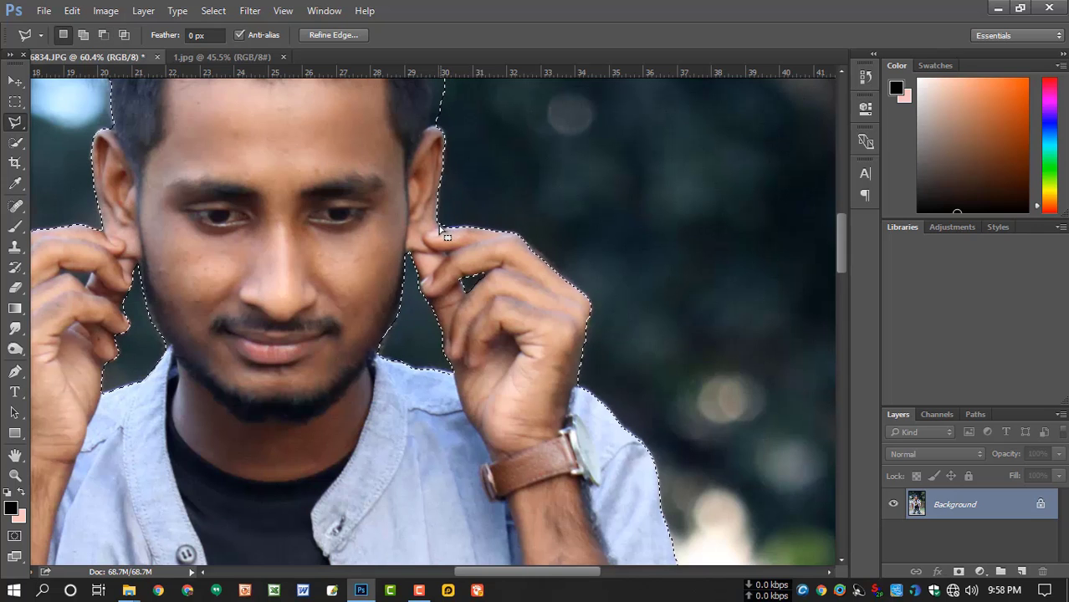
- Touch up the selection along the hair edge on the image's left with the Polygonal Lasso in add mode
scroll(485, 237, down, 4)
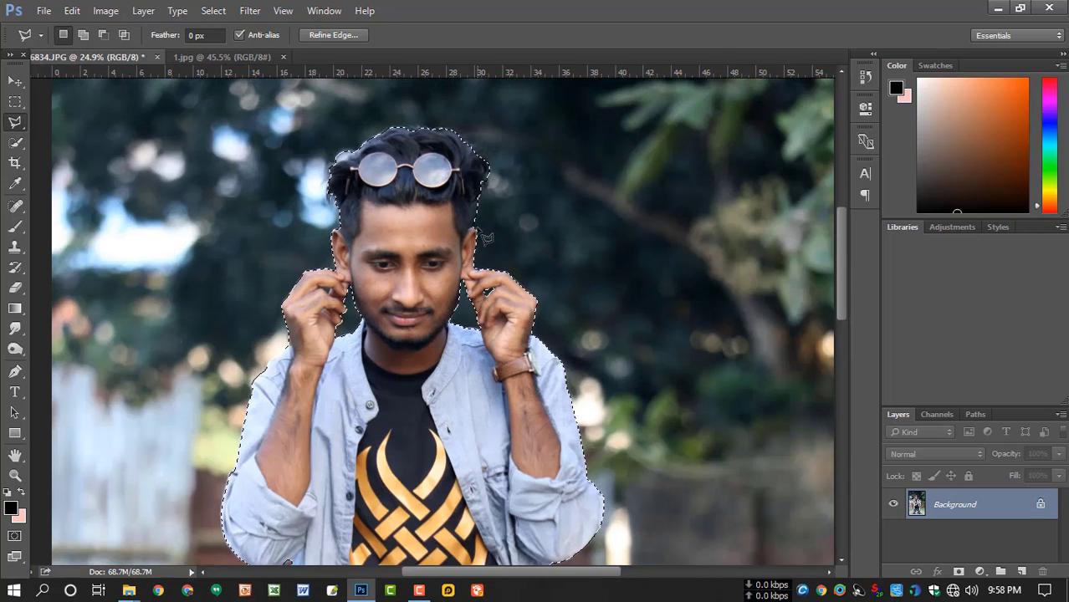
scroll(478, 229, up, 2)
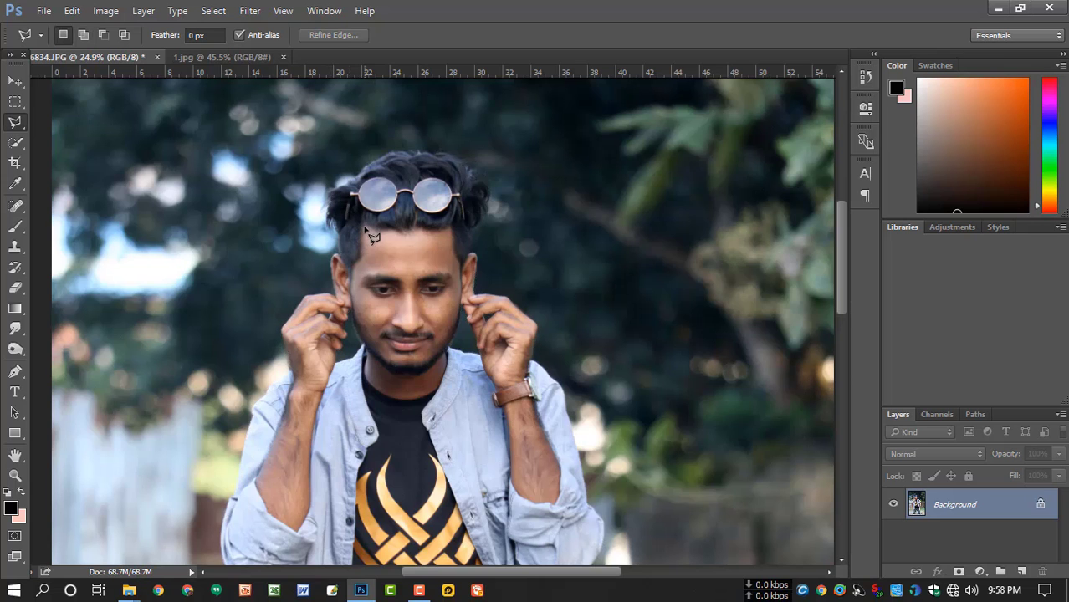
scroll(372, 236, up, 2)
shift+click(326, 214)
click(298, 219)
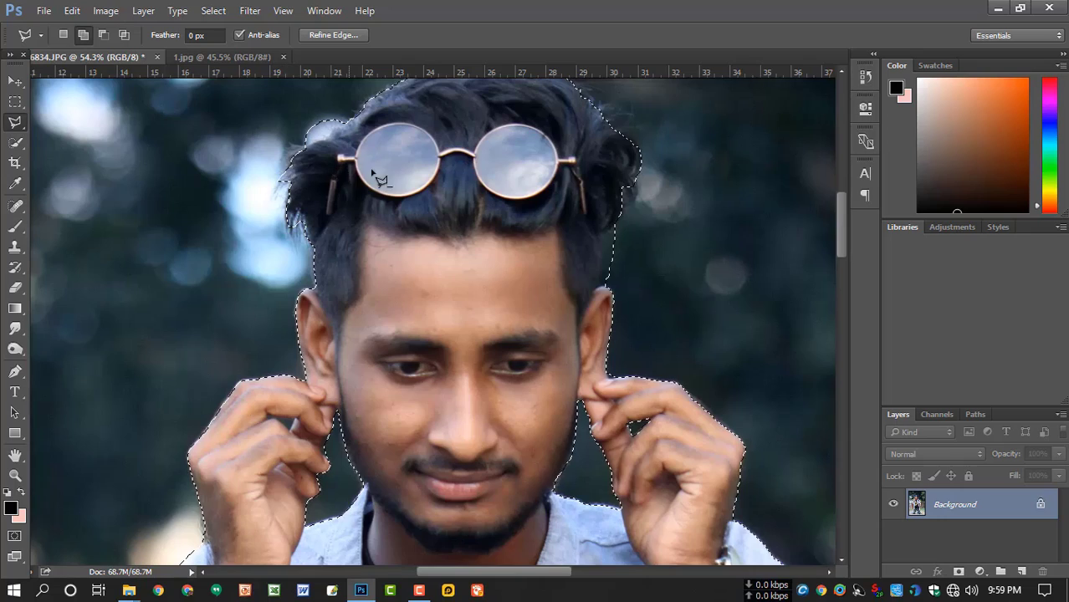
- Open Refine Edge for the selection and brush along the hair outline with the size 35 refine brush
scroll(366, 186, down, 2)
scroll(462, 243, down, 4)
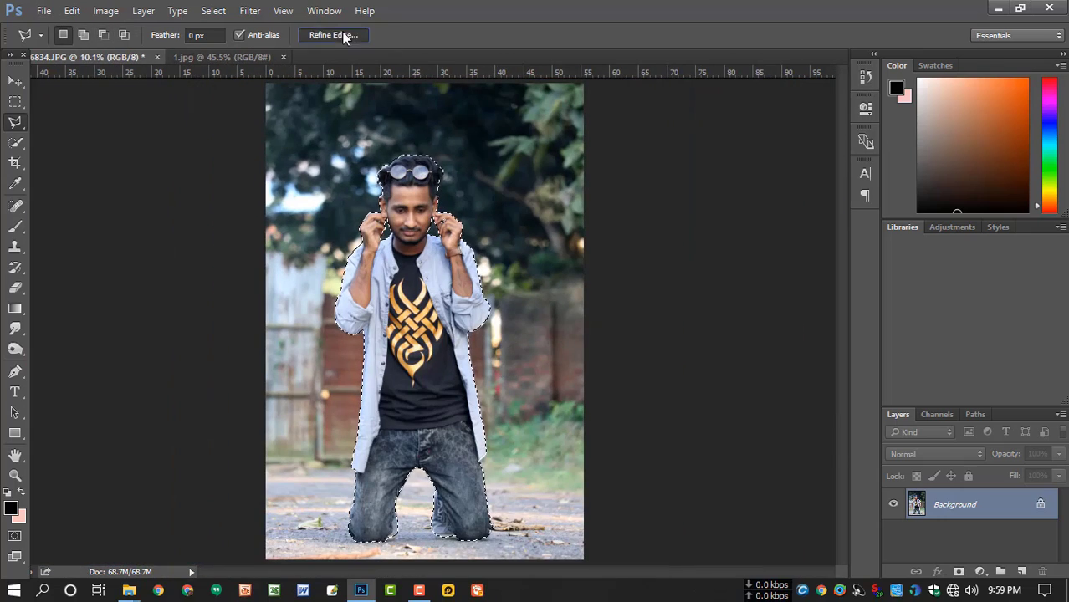
click(341, 35)
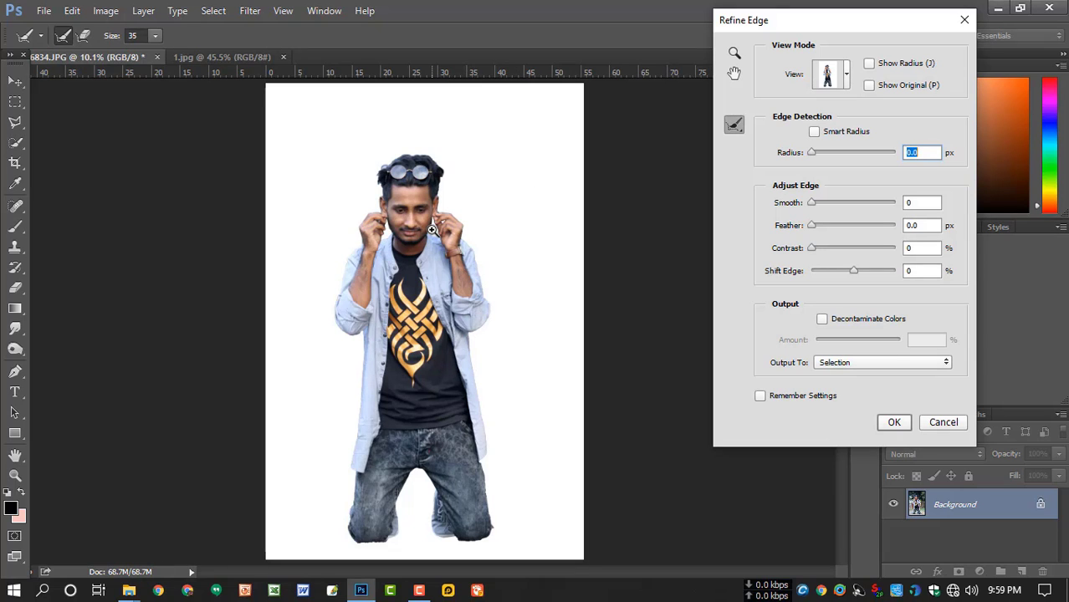
scroll(433, 229, up, 4)
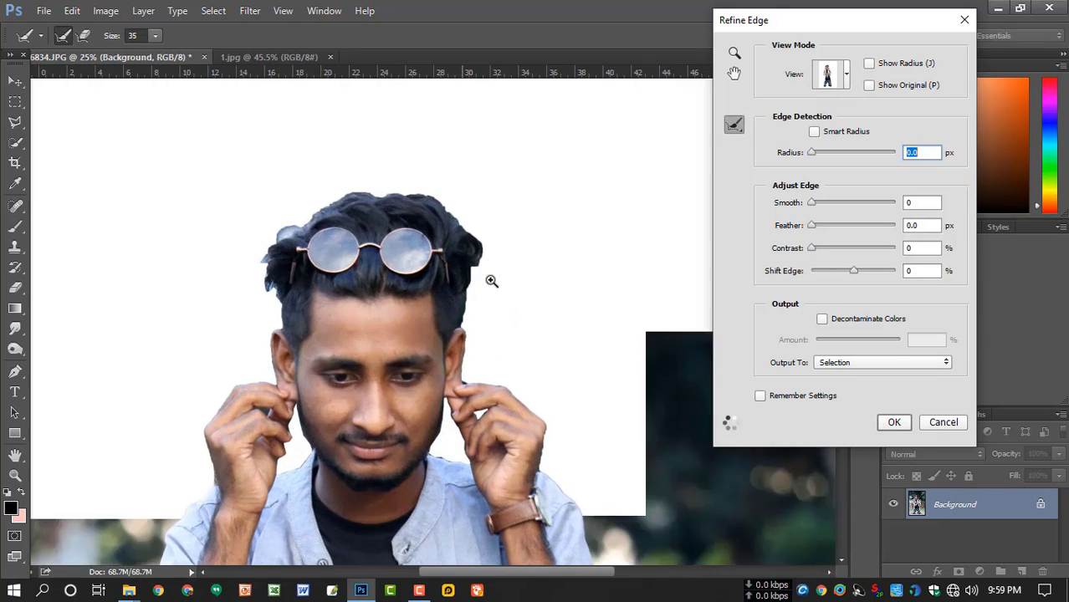
scroll(491, 281, up, 1)
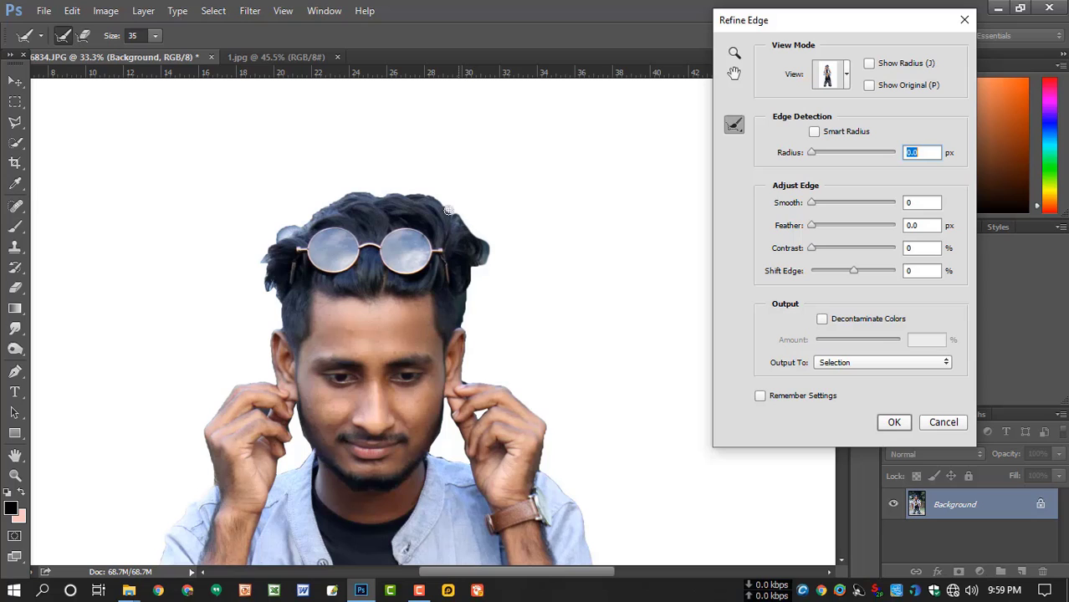
drag(373, 196, 316, 204)
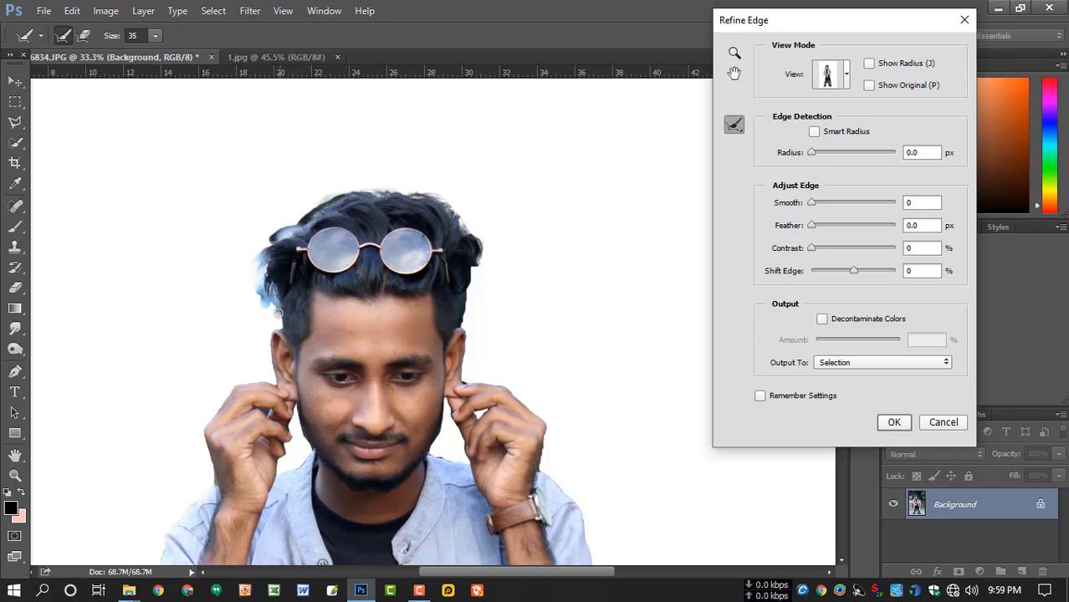
drag(279, 313, 285, 332)
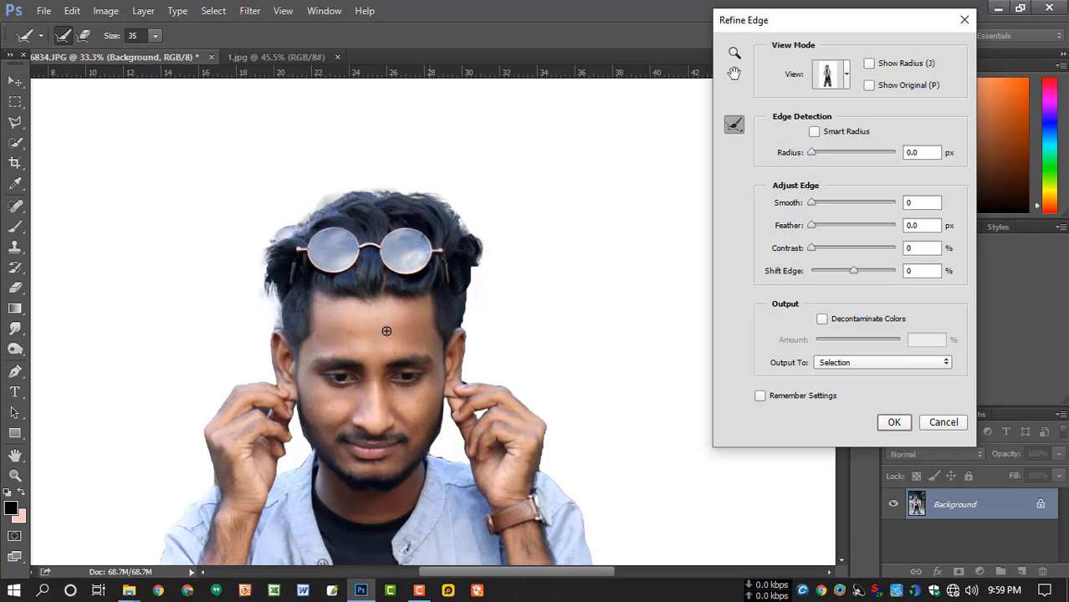
- Brush with the size 30 refine brush around the ear and outer edge of the hand on the image's left
ctrl+click(338, 344)
drag(298, 342, 376, 245)
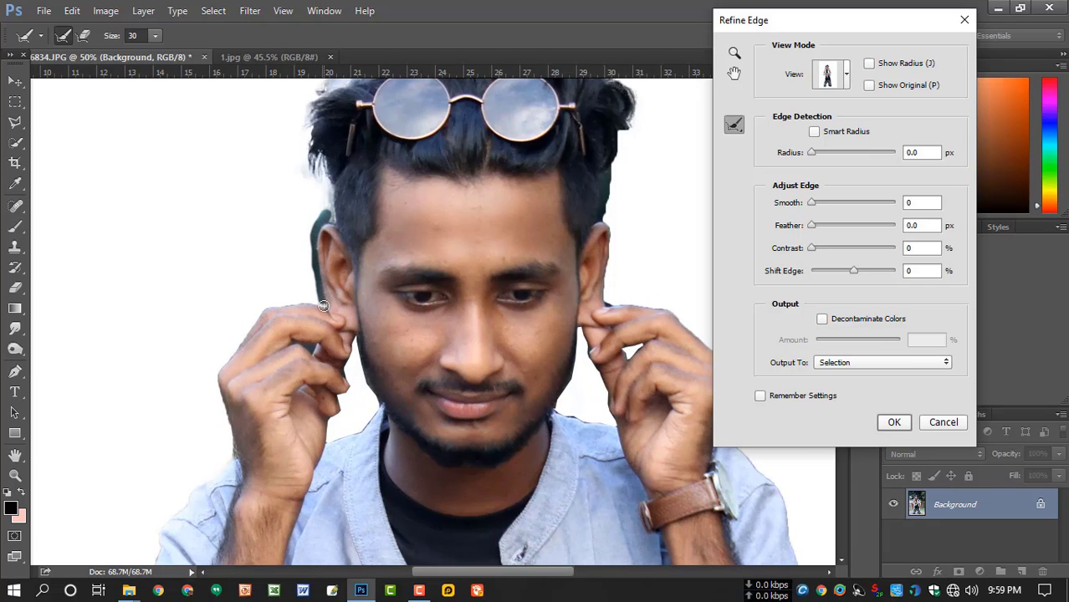
mouse_move(323, 306)
mouse_down()
mouse_move(283, 296)
mouse_move(245, 325)
mouse_move(211, 403)
mouse_up()
scroll(395, 539, down, 3)
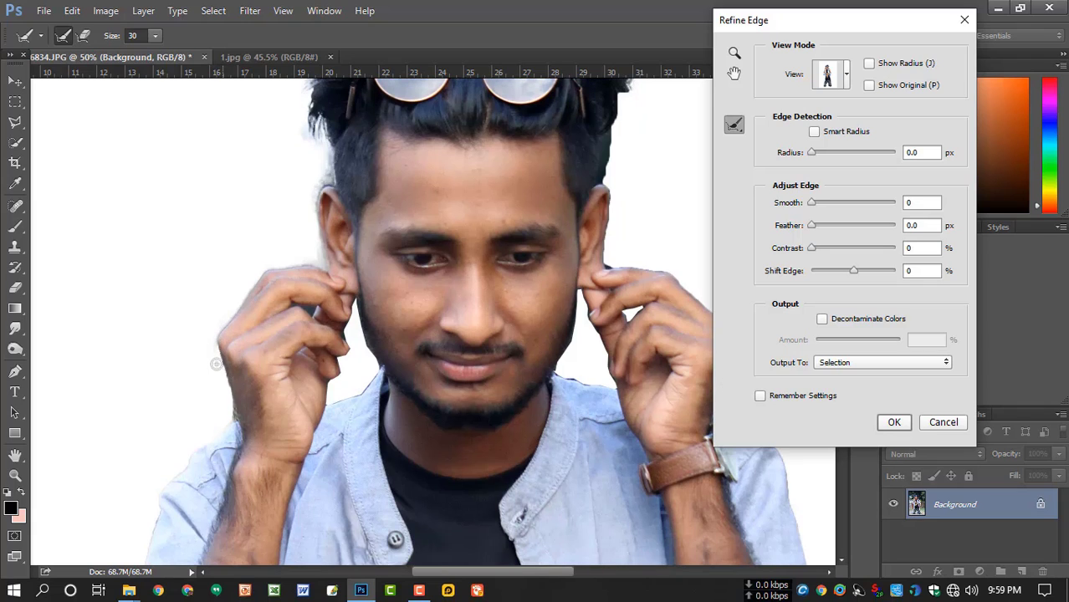
drag(216, 363, 238, 433)
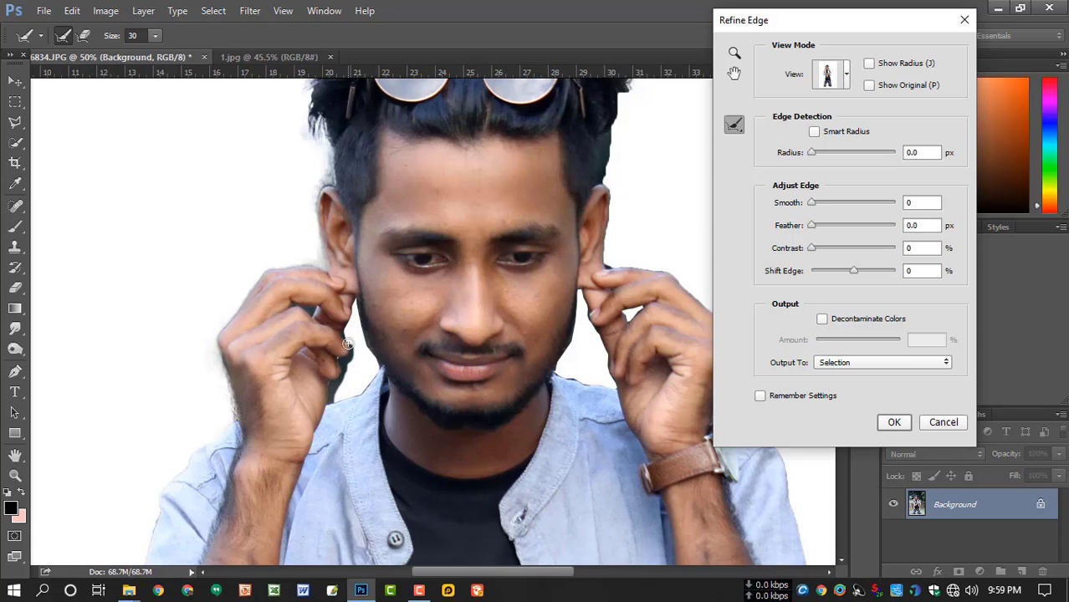
- Refine the edges of the gaps between the jaw and both hands with the size 15 refine brush
mouse_move(382, 371)
mouse_down()
mouse_move(336, 400)
mouse_move(366, 387)
mouse_up()
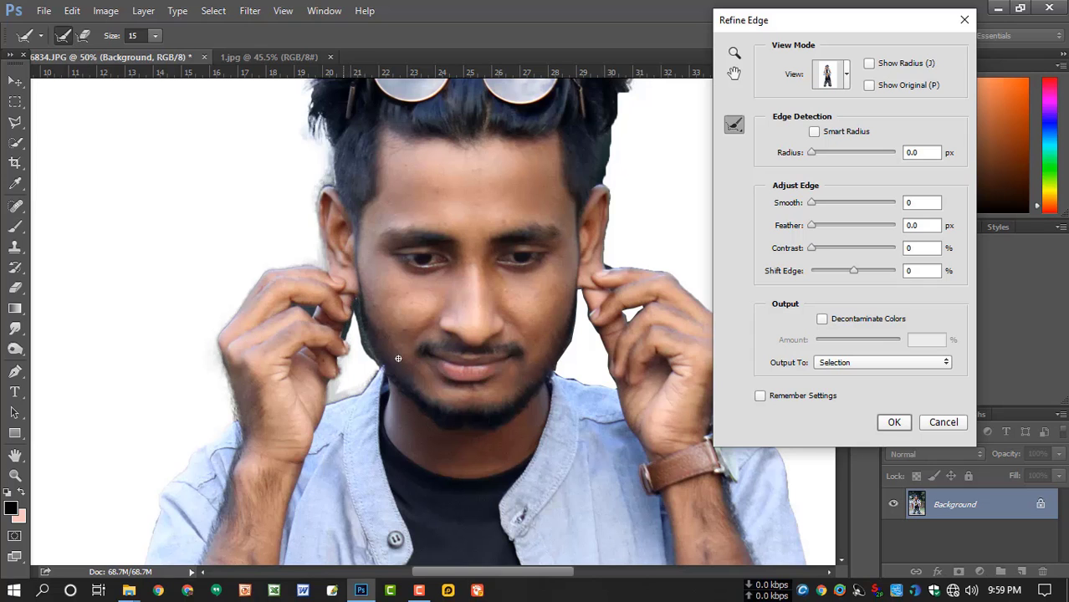
drag(520, 379, 363, 405)
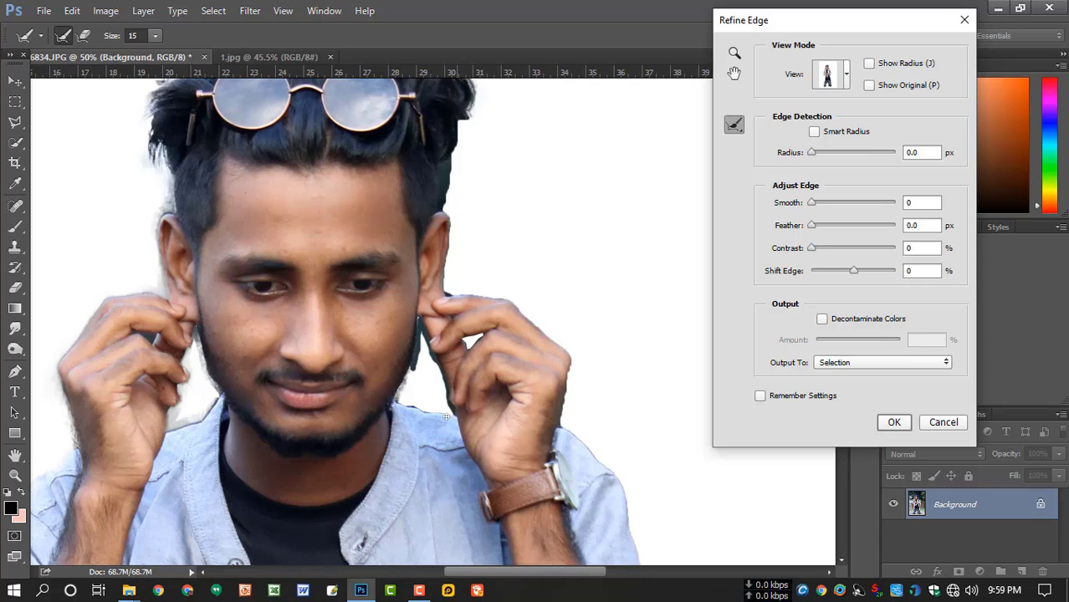
- Refine the hand, ear and hair edges on the image's right with the size 30 refine brush
mouse_move(544, 430)
mouse_down()
mouse_move(414, 378)
mouse_move(443, 307)
mouse_up()
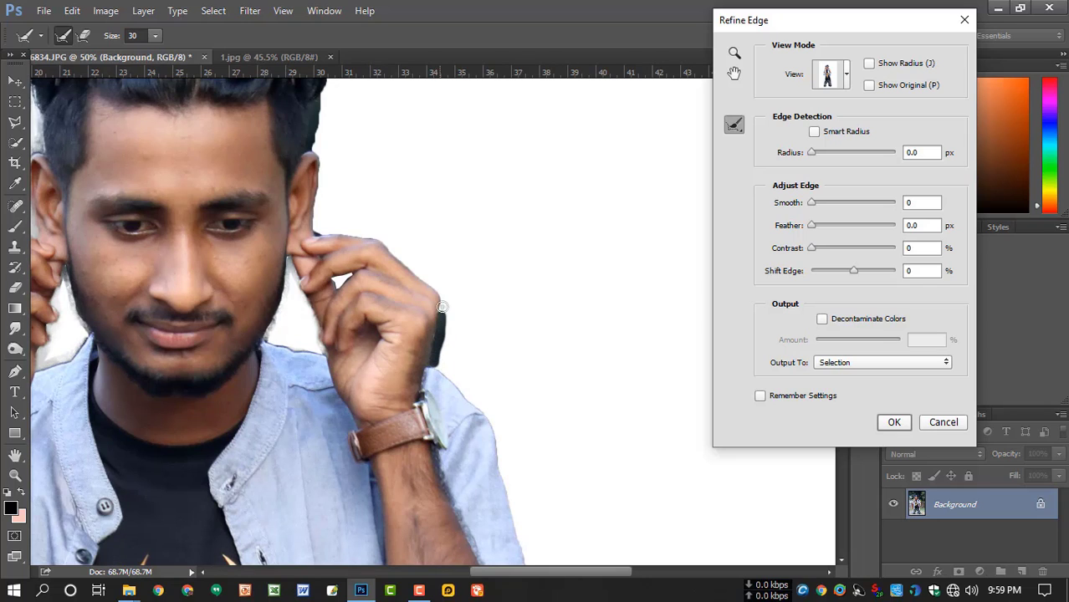
mouse_move(413, 269)
mouse_down()
mouse_move(366, 238)
mouse_move(322, 233)
mouse_move(323, 172)
mouse_up()
drag(467, 175, 528, 341)
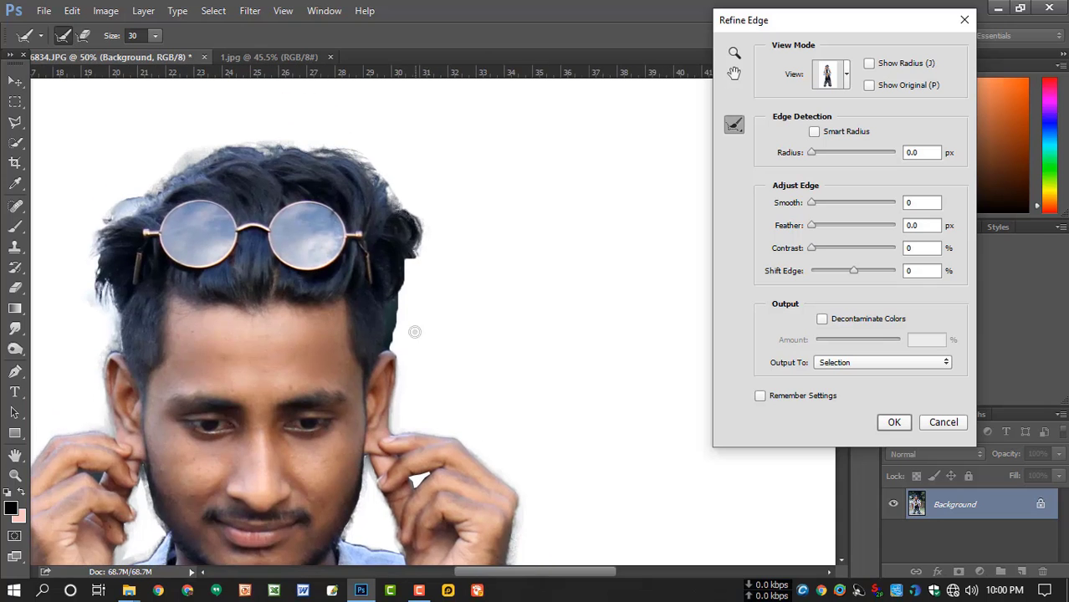
drag(394, 343, 404, 284)
drag(418, 236, 432, 229)
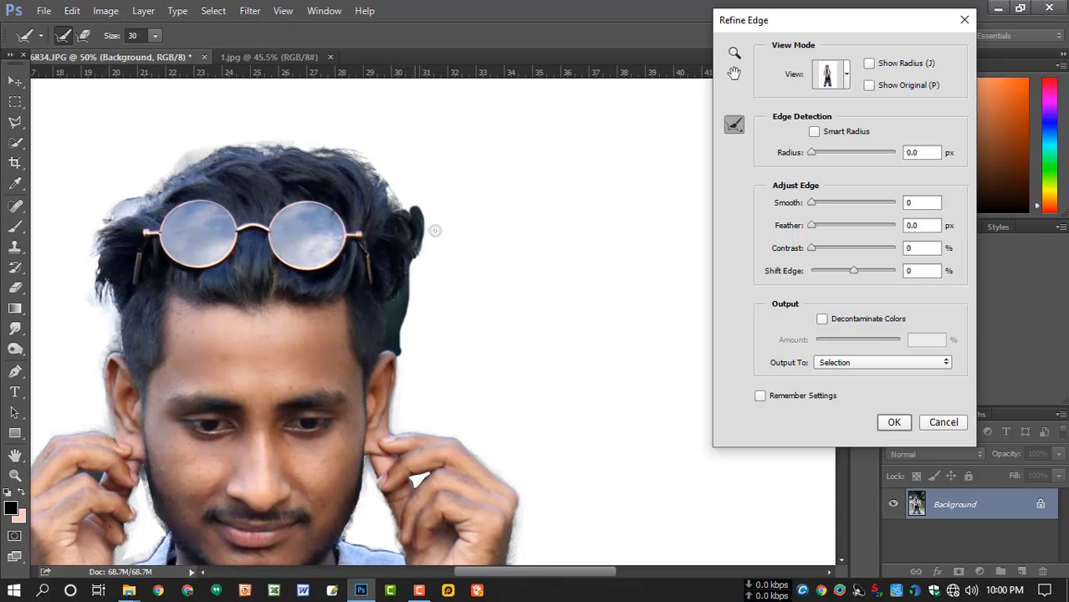
drag(476, 333, 451, 184)
- Refine the shoulder, sleeve and open shirt's outer edge on the image's right with the size 50 refine brush
scroll(487, 336, down, 3)
scroll(487, 336, down, 1)
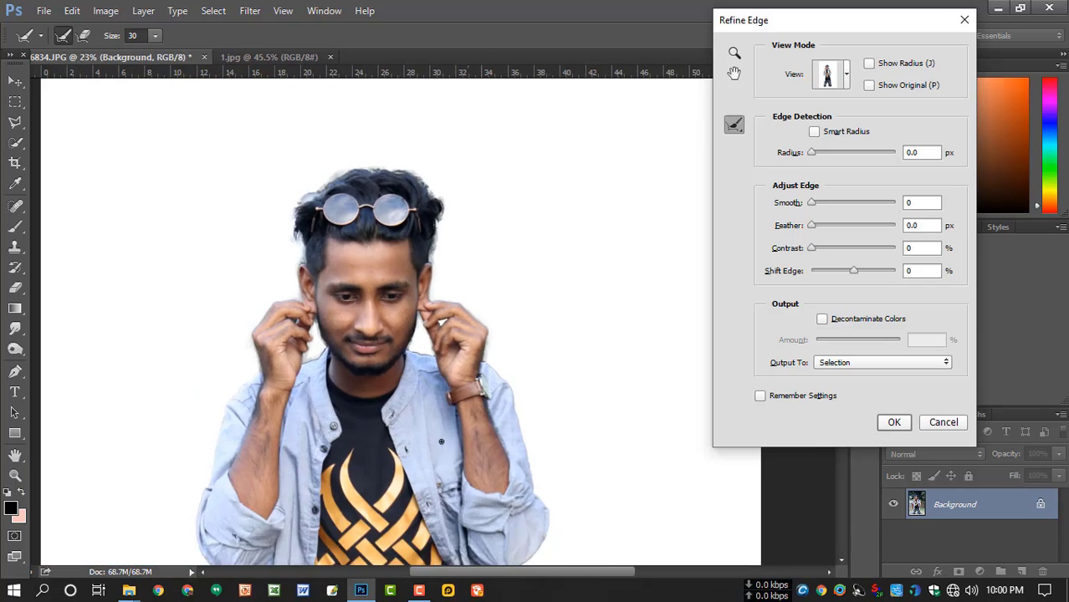
scroll(502, 347, down, 3)
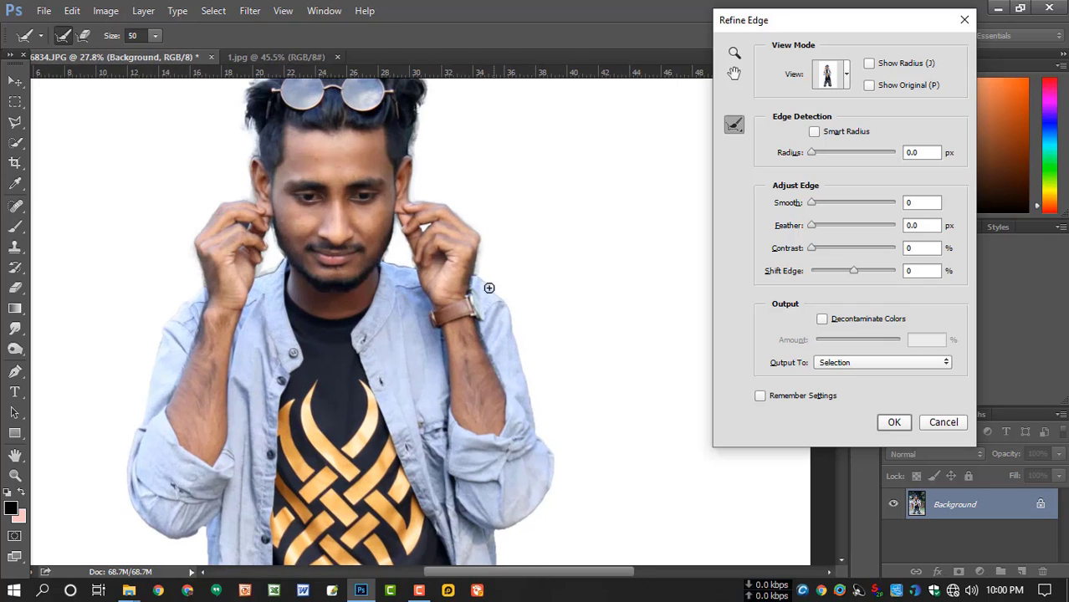
drag(489, 287, 512, 328)
mouse_move(549, 473)
mouse_down()
mouse_move(546, 506)
mouse_move(513, 523)
mouse_up()
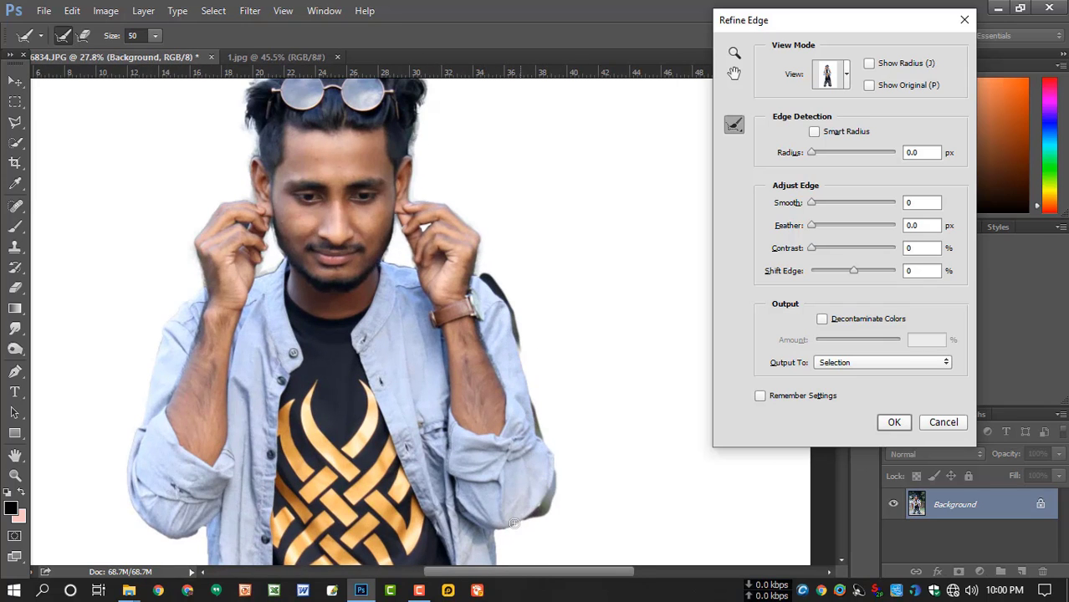
scroll(541, 523, down, 5)
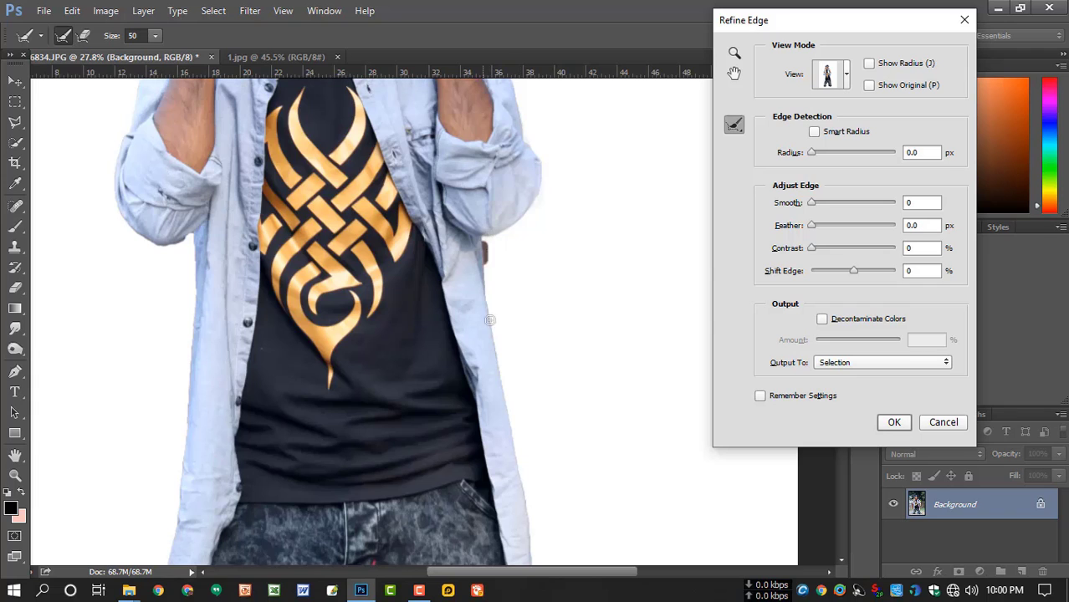
mouse_move(490, 321)
mouse_down()
mouse_move(512, 433)
mouse_move(530, 457)
mouse_up()
scroll(547, 444, down, 1)
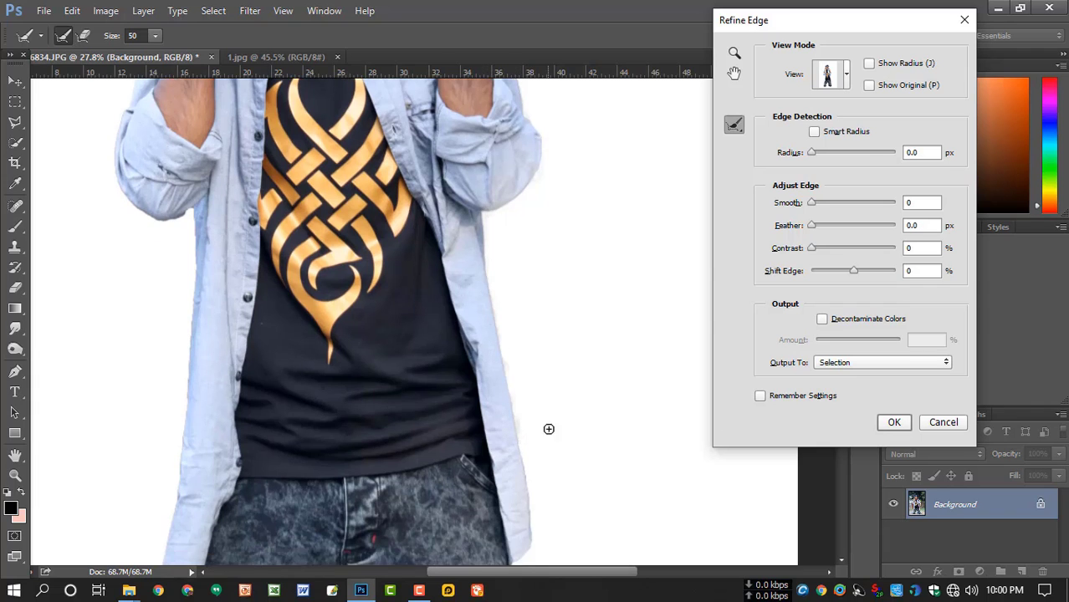
- Refine the outline of the jeans, knees and shoes, including the gap between the legs, with the size 50 refine brush
scroll(535, 351, down, 6)
key(ctrl+minus)
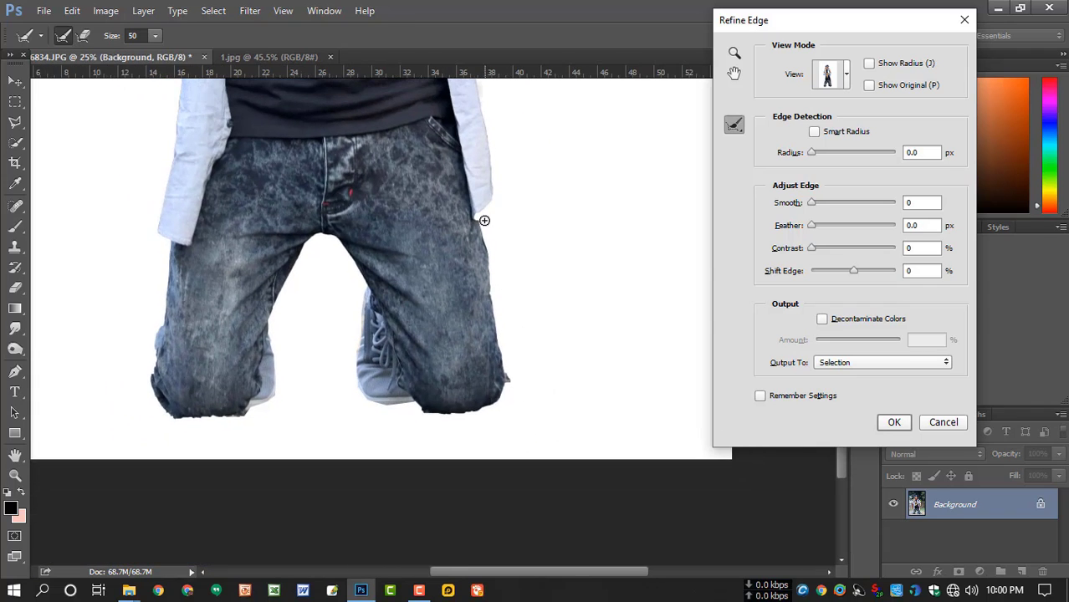
drag(489, 248, 495, 310)
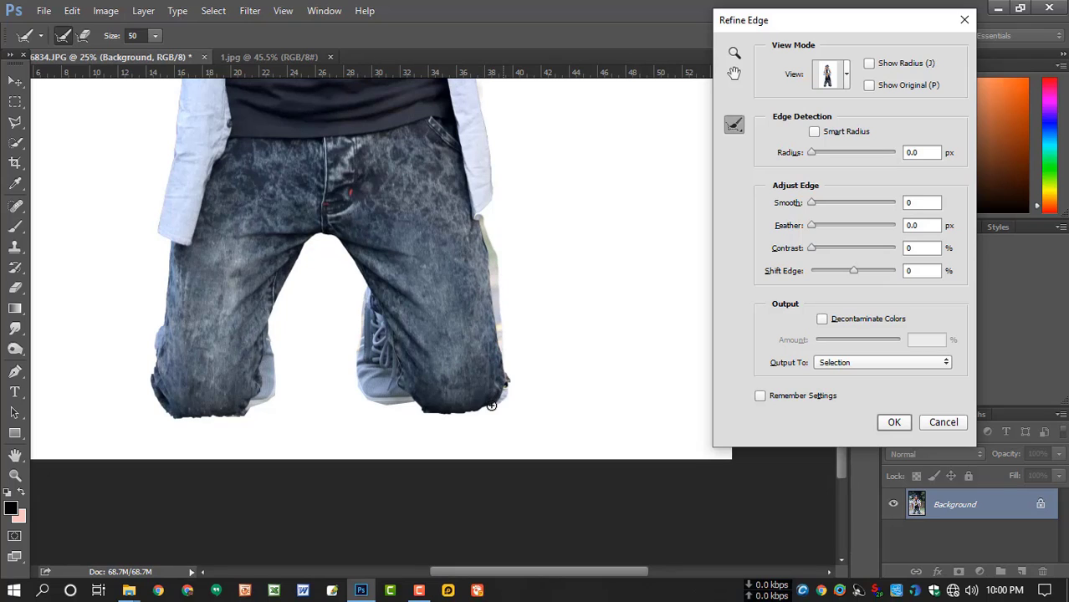
mouse_move(492, 405)
mouse_down()
mouse_move(445, 416)
mouse_move(412, 415)
mouse_move(418, 400)
mouse_move(361, 396)
mouse_up()
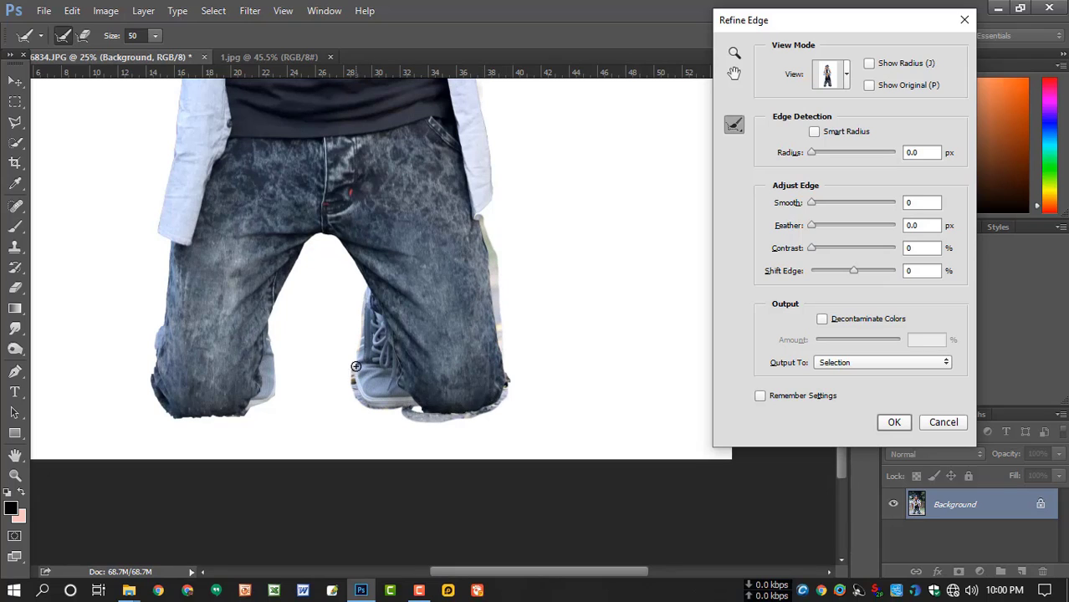
drag(361, 277, 320, 231)
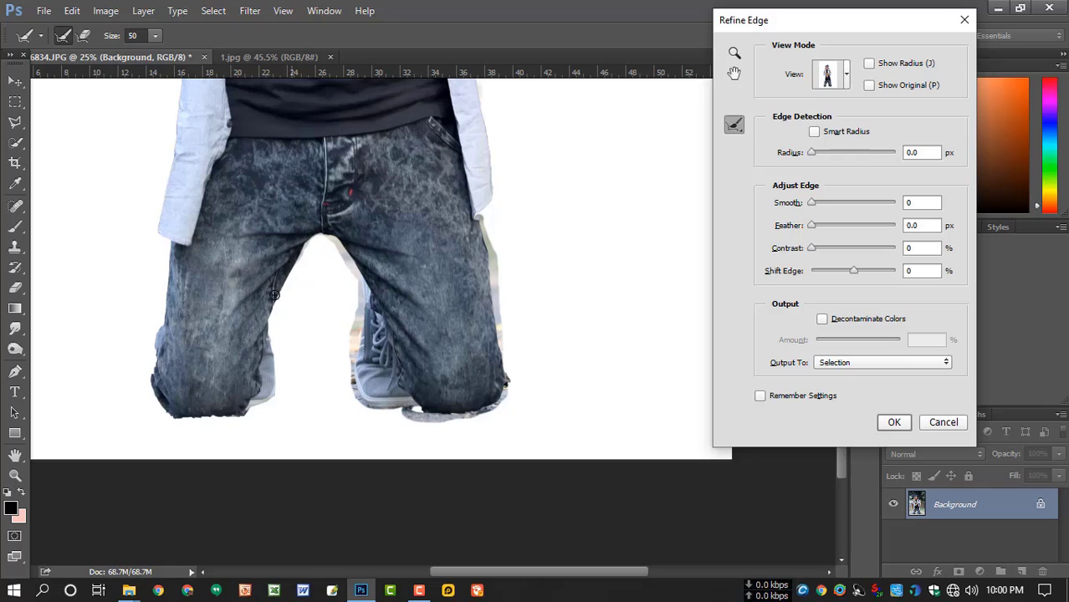
mouse_move(269, 398)
mouse_down()
mouse_move(176, 418)
mouse_move(156, 407)
mouse_move(149, 373)
mouse_move(254, 391)
mouse_move(214, 390)
mouse_up()
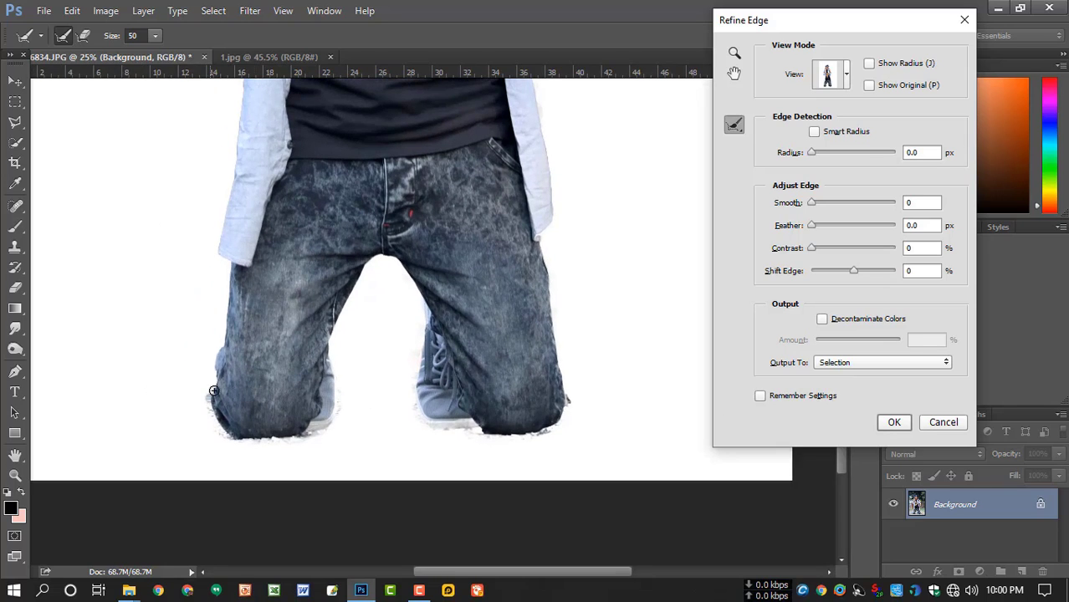
- Refine the open shirt's hem, side and elbow edge on the image's left with the size 50 refine brush
drag(212, 248, 224, 260)
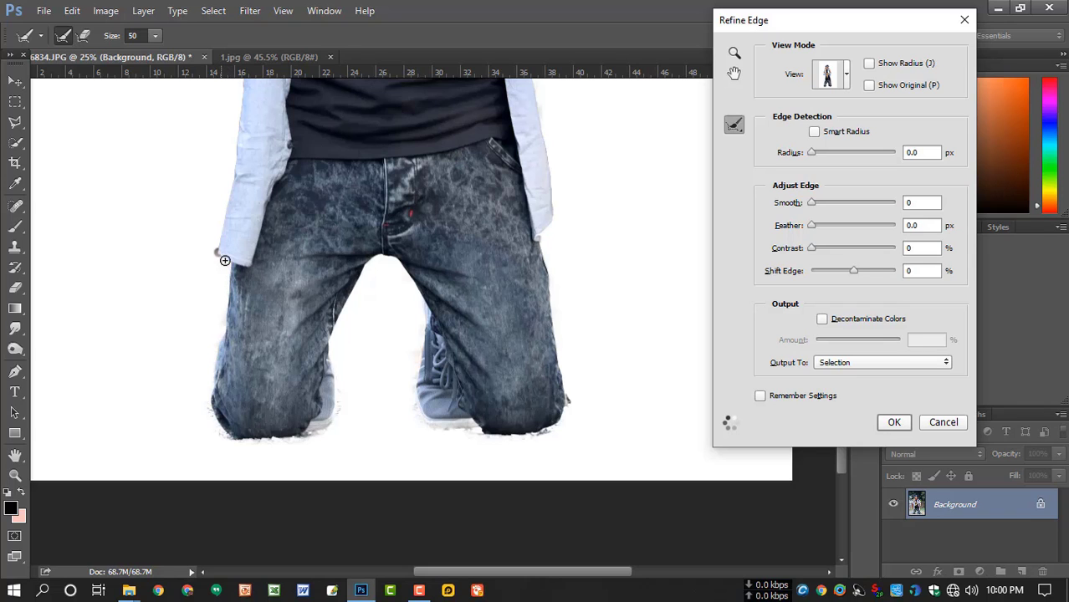
drag(285, 245, 323, 395)
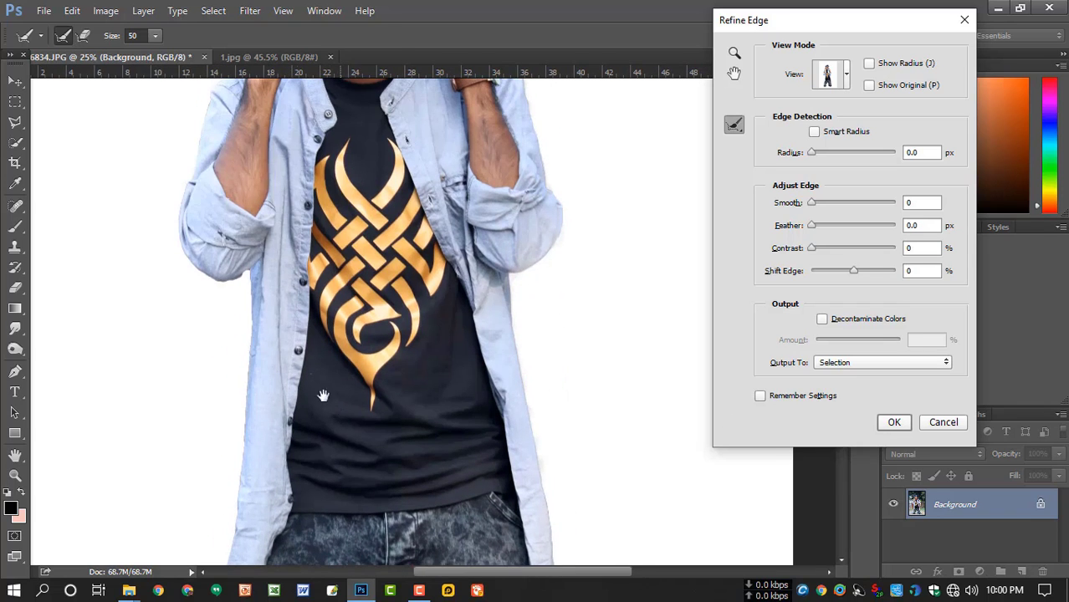
mouse_move(254, 284)
mouse_down()
mouse_move(234, 509)
mouse_move(229, 282)
mouse_move(197, 269)
mouse_move(182, 239)
mouse_up()
scroll(364, 246, down, 5)
scroll(363, 245, up, 2)
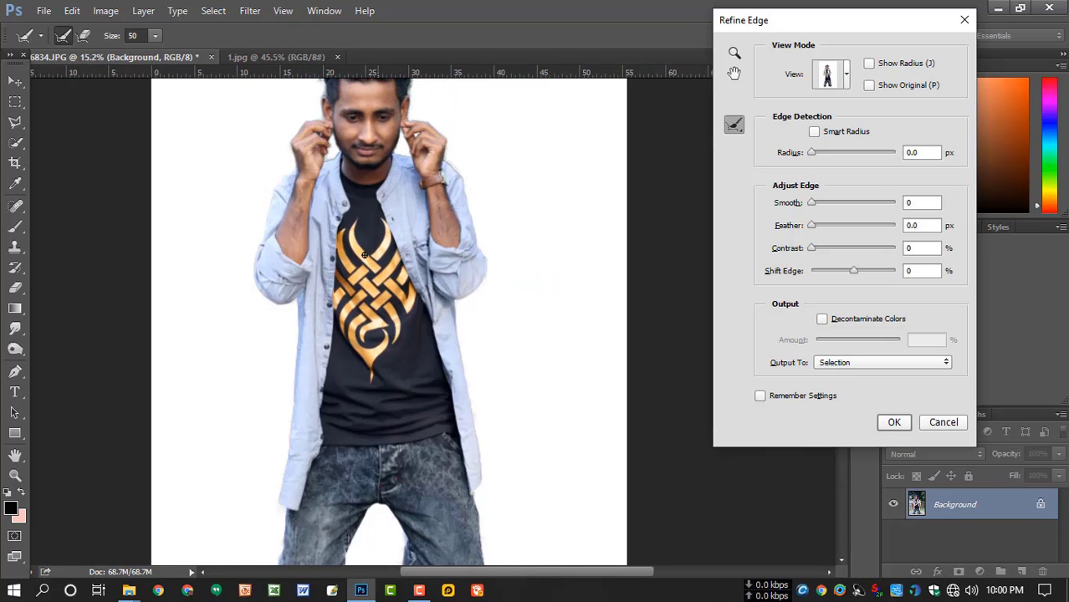
- Set the refined edge's Feather to 2.6 px and output the cutout to a New Layer
drag(406, 218, 410, 330)
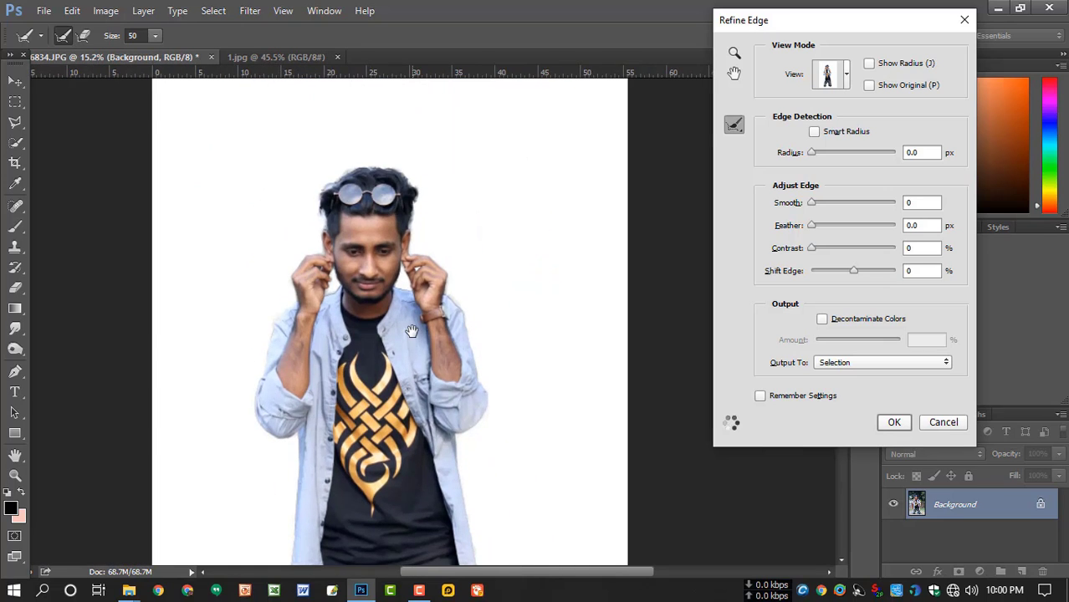
scroll(426, 366, down, 2)
drag(426, 366, 426, 299)
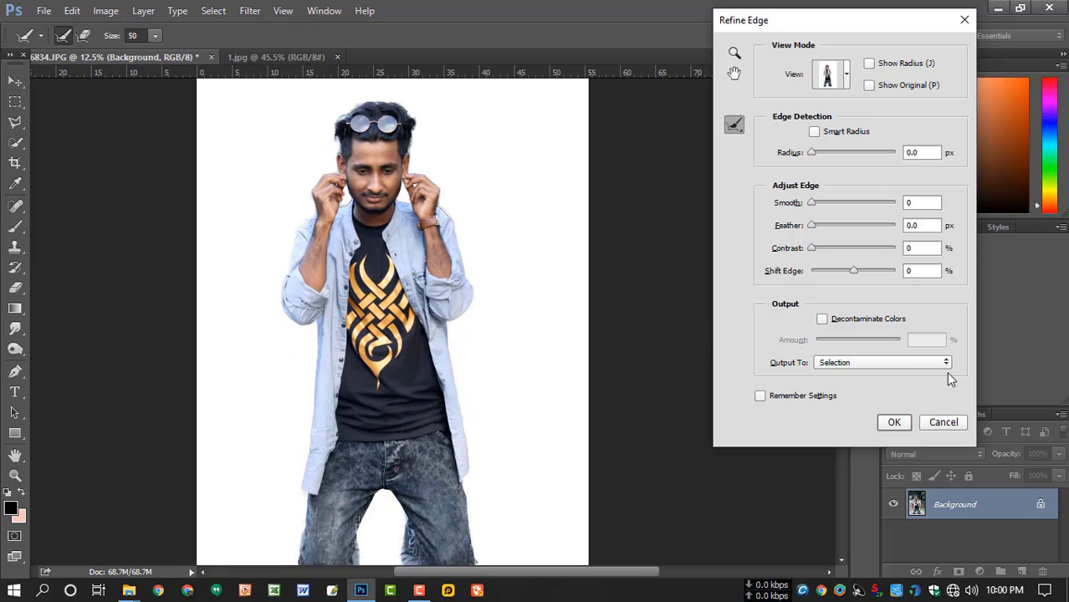
drag(814, 226, 822, 228)
click(867, 364)
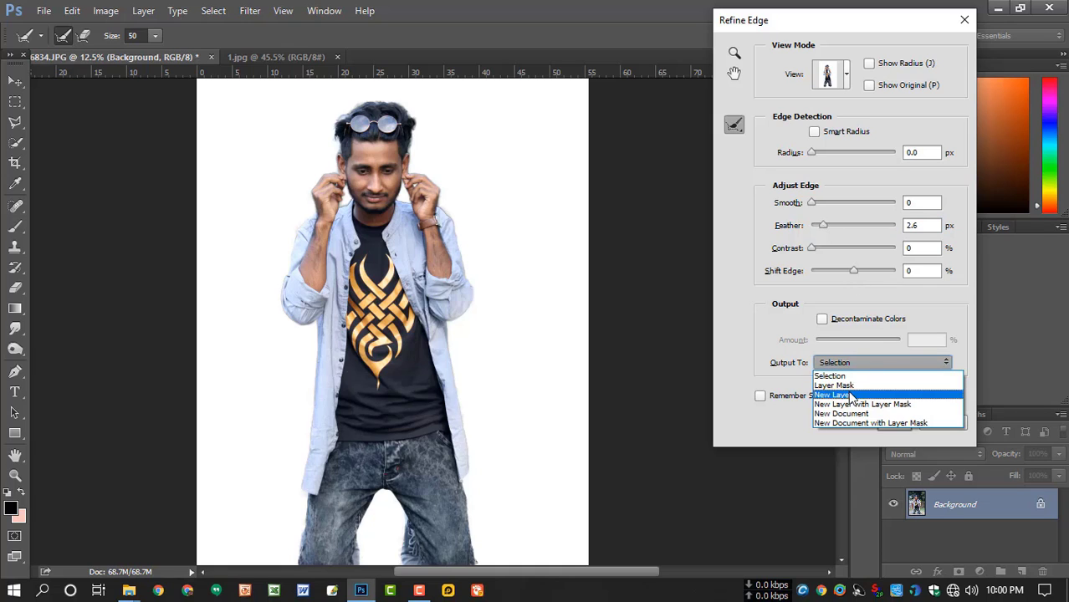
click(871, 390)
click(894, 422)
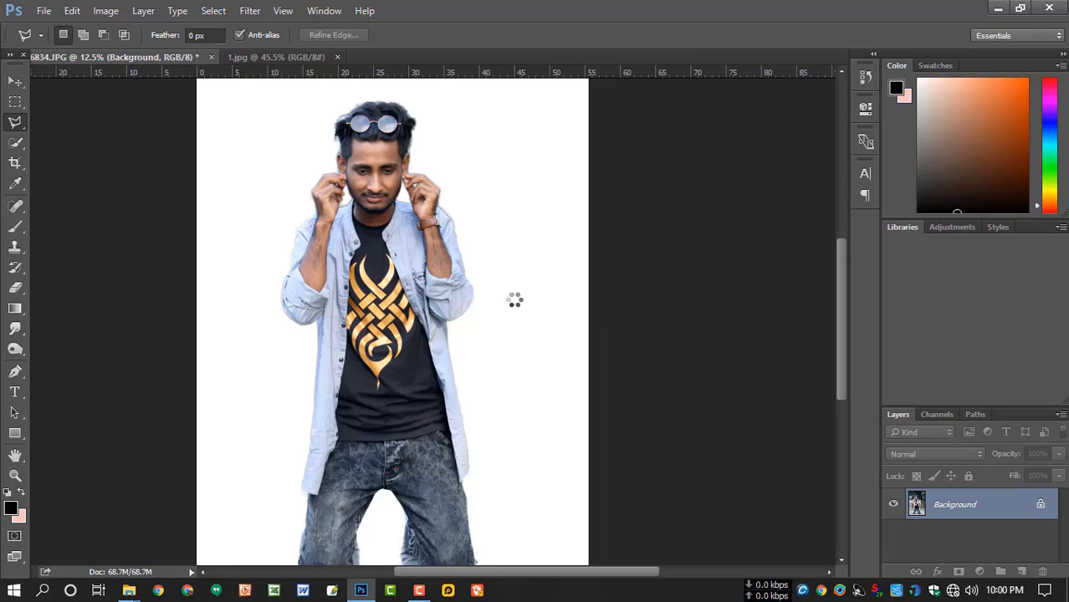
- Apply the Camera Raw Filter to the cutout with Contrast +18, Highlights +14, Shadows +26, Whites +43, Blacks +24, Clarity +8, Vibrance +12 and Saturation +6
scroll(460, 282, down, 3)
scroll(421, 326, up, 2)
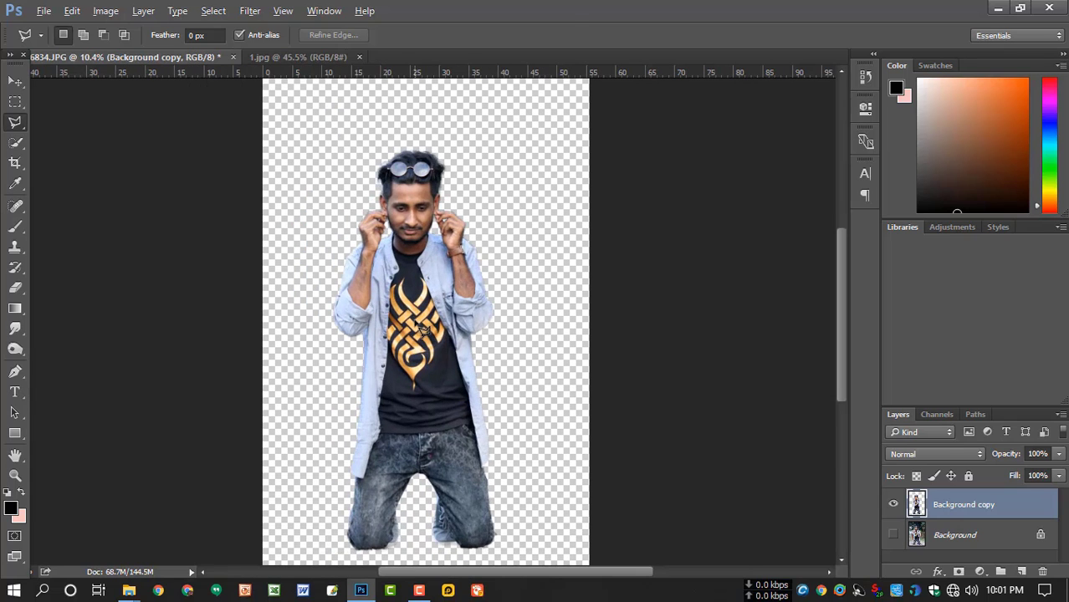
click(249, 11)
click(368, 102)
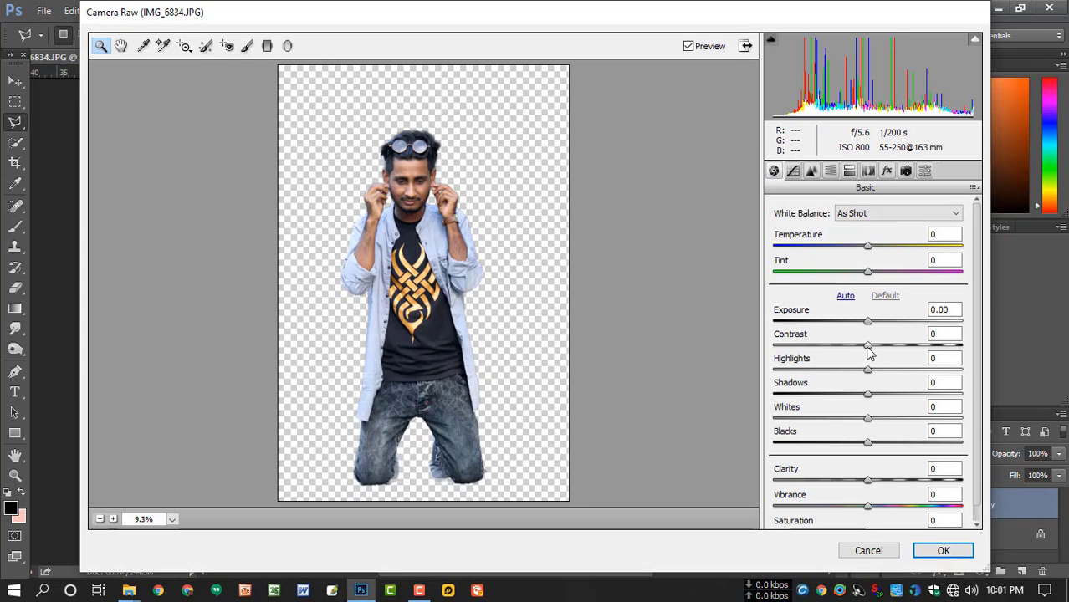
drag(868, 346, 896, 421)
drag(899, 424, 874, 519)
scroll(893, 468, down, 1)
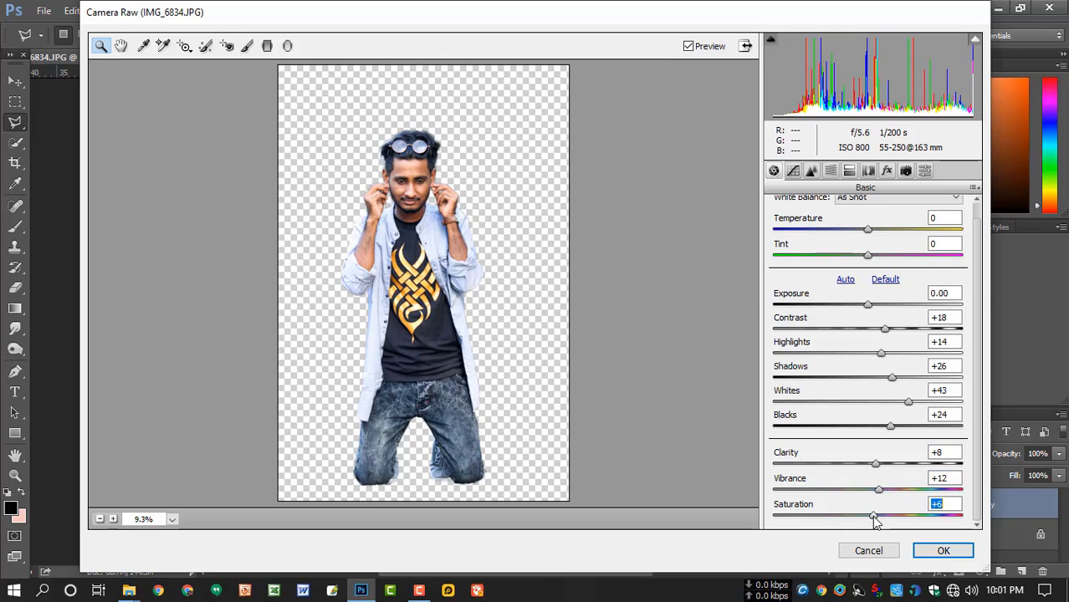
scroll(885, 525, up, 1)
scroll(885, 526, down, 1)
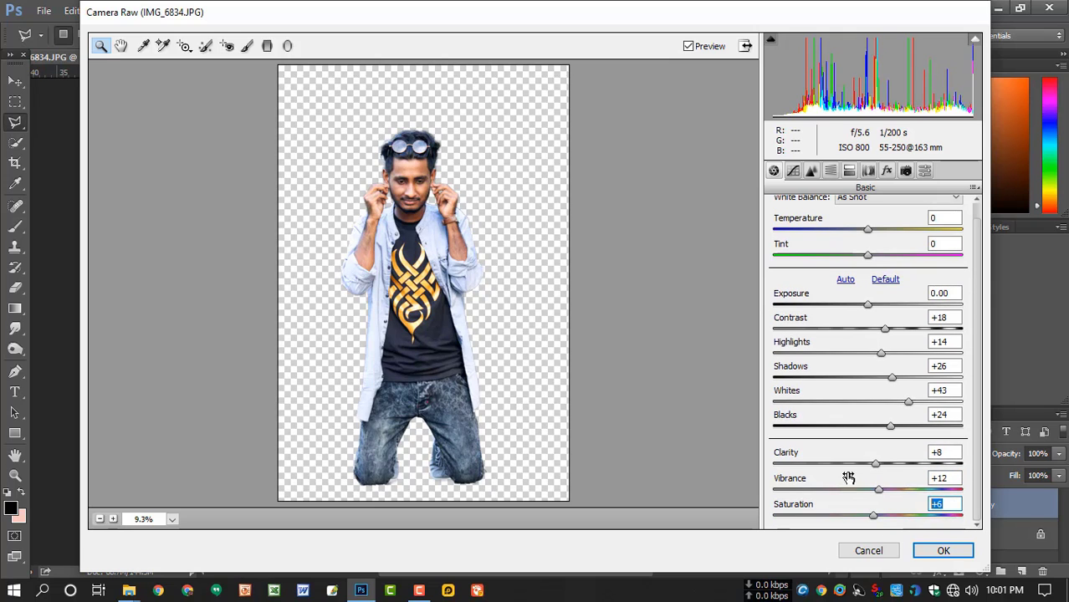
click(943, 549)
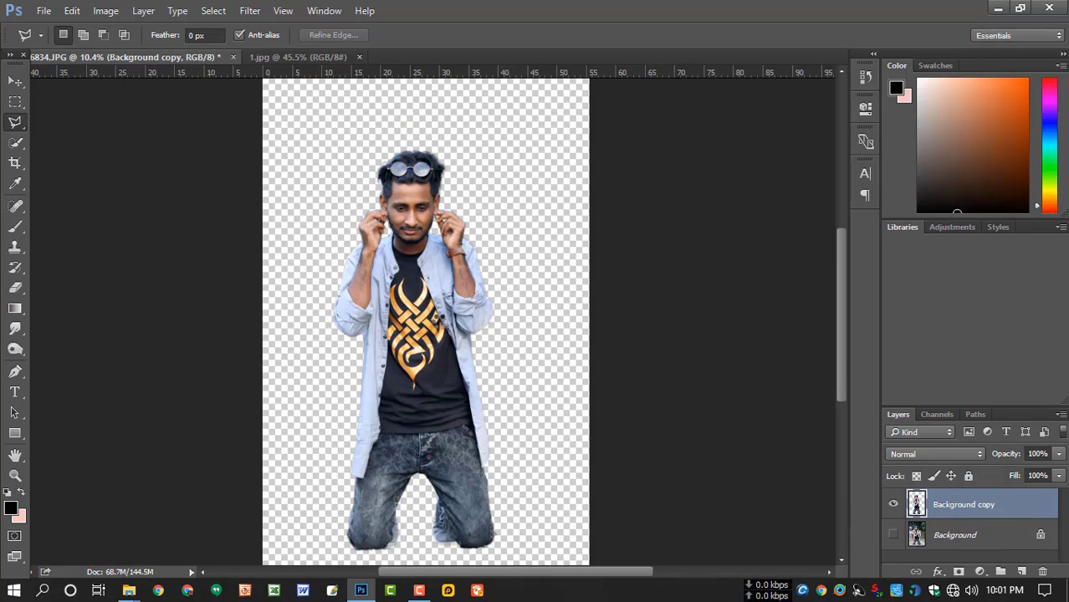
- Delete the hidden original Background layer, leaving the cutout layer in the document
drag(501, 320, 416, 269)
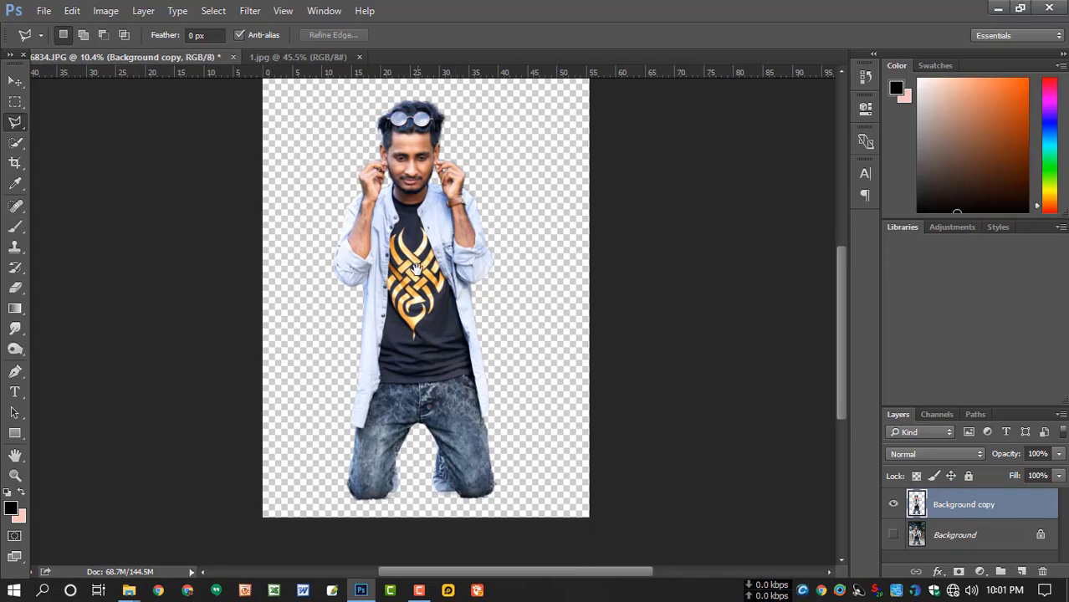
scroll(460, 205, up, 4)
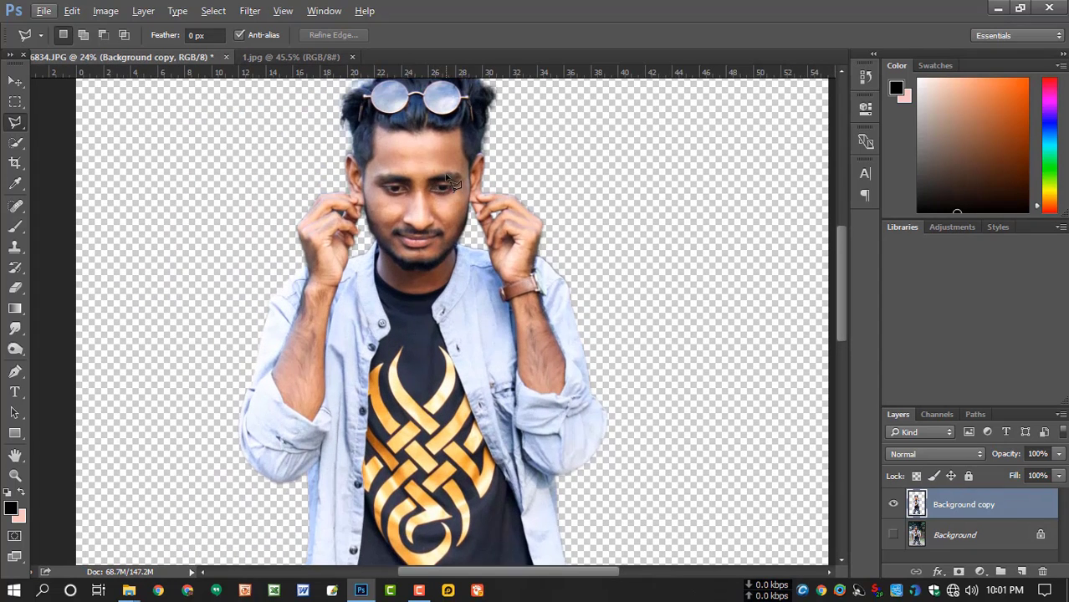
scroll(481, 213, up, 1)
click(991, 540)
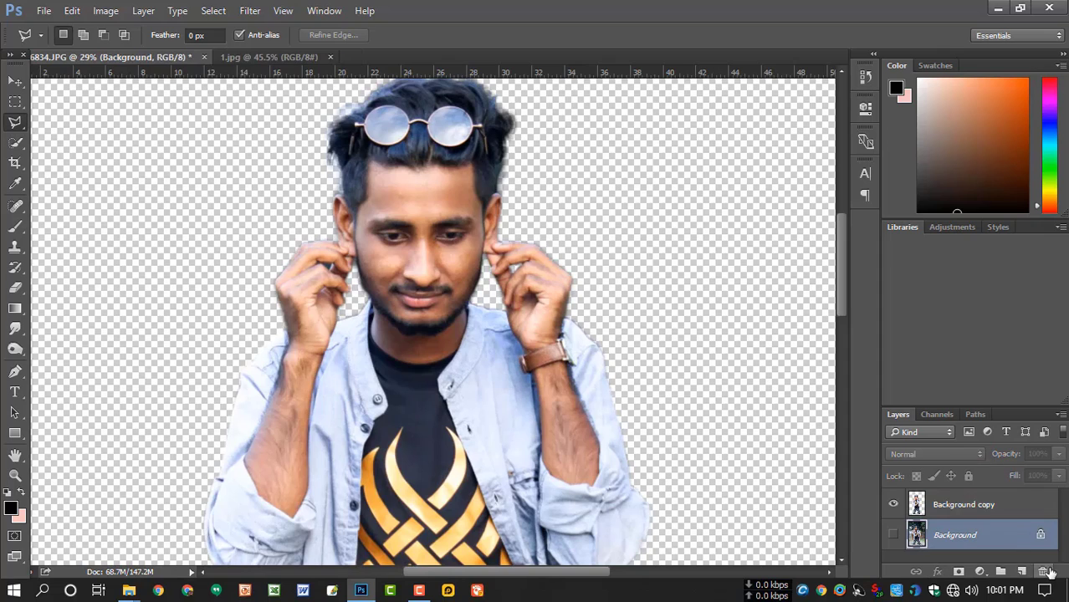
key(Delete)
click(504, 228)
- Duplicate the Background copy layer and activate the Smudge tool for work on the man's face
mouse_move(953, 509)
mouse_down()
mouse_move(983, 547)
mouse_move(1022, 571)
mouse_up()
click(15, 328)
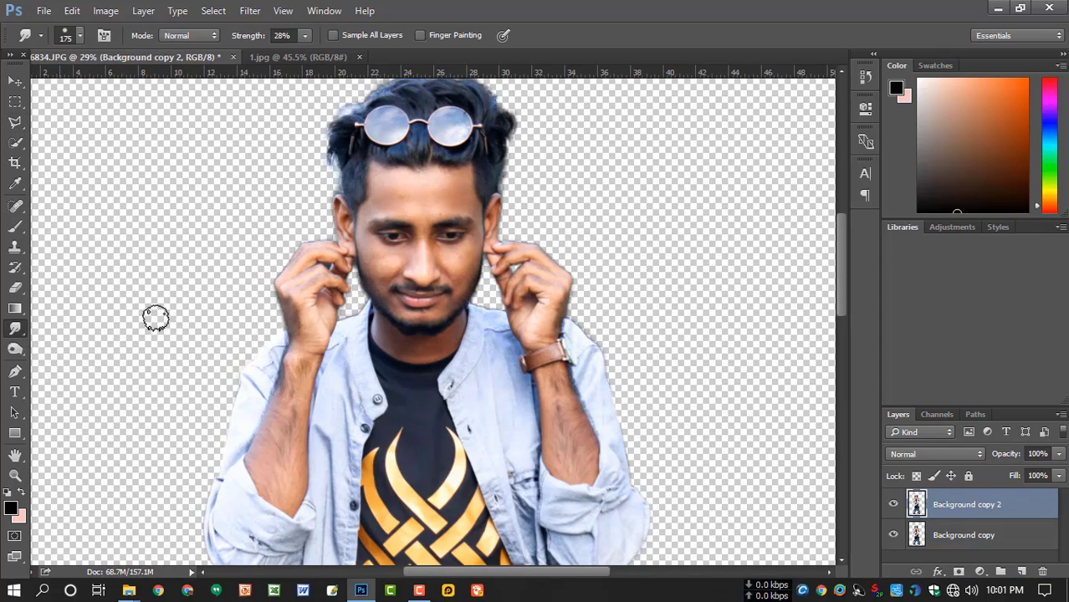
scroll(408, 248, up, 2)
scroll(452, 179, up, 1)
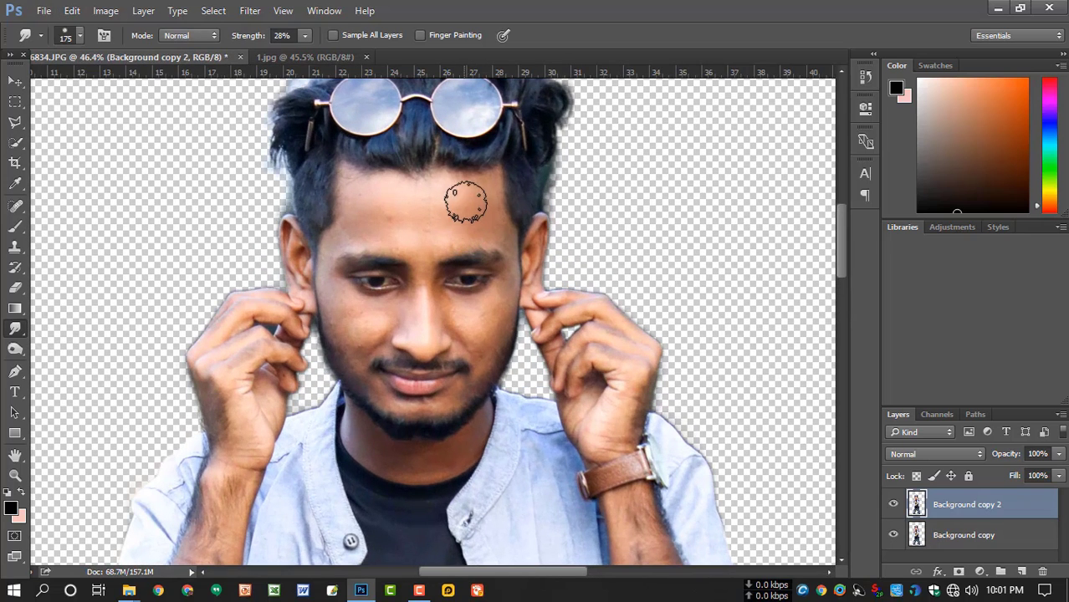
- Smooth the forehead skin with the Smudge tool at 28% strength, varying the brush between 90 and 150 px
key(bracketleft)
key(bracketleft)
key(bracketleft)
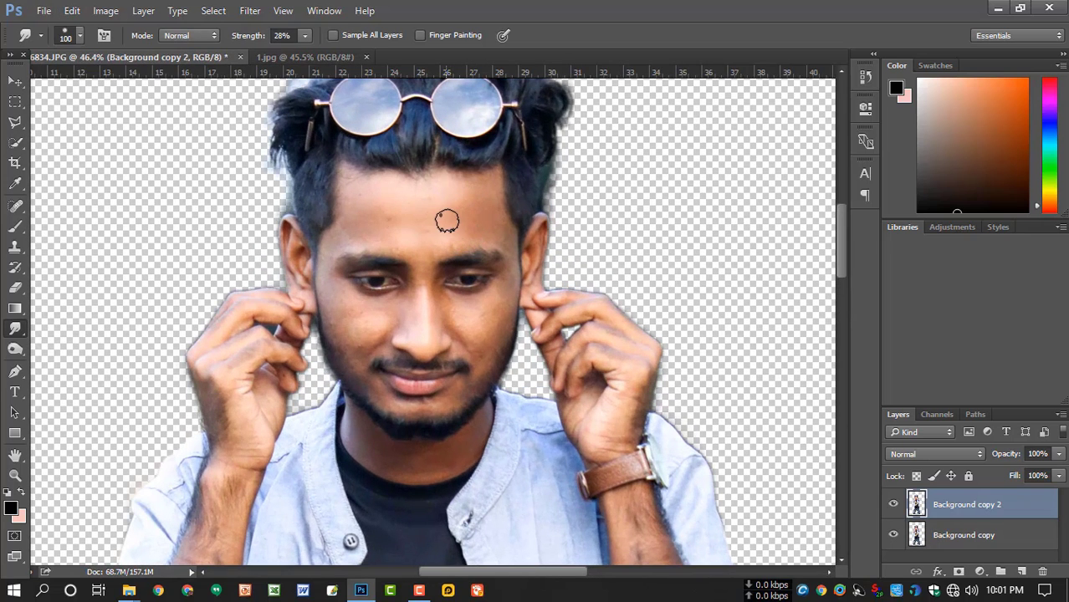
key(bracketright)
key(bracketright)
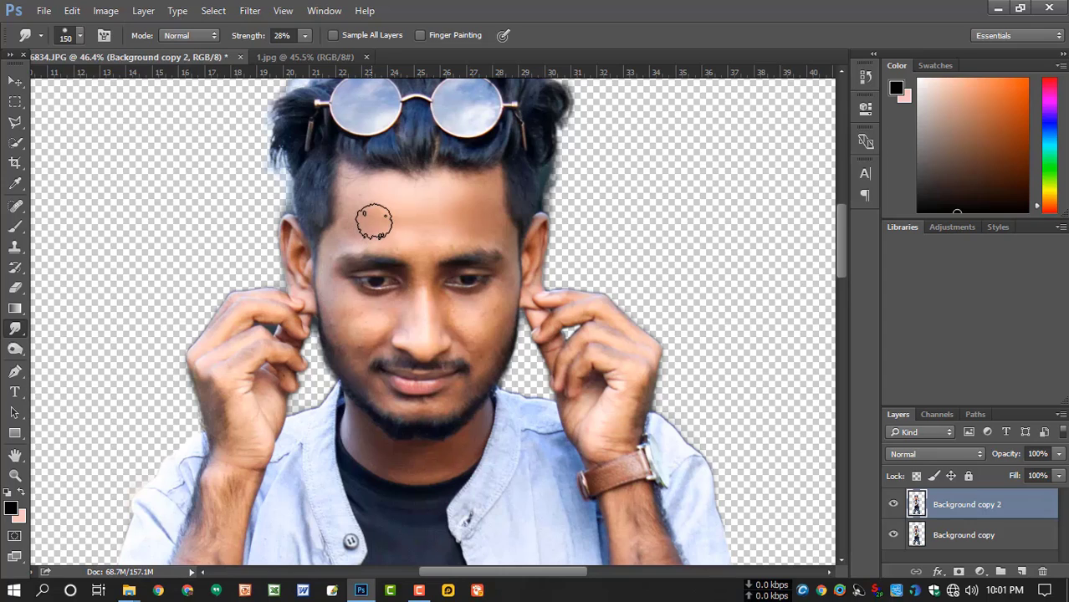
key(bracketleft)
key(bracketleft)
key(bracketleft)
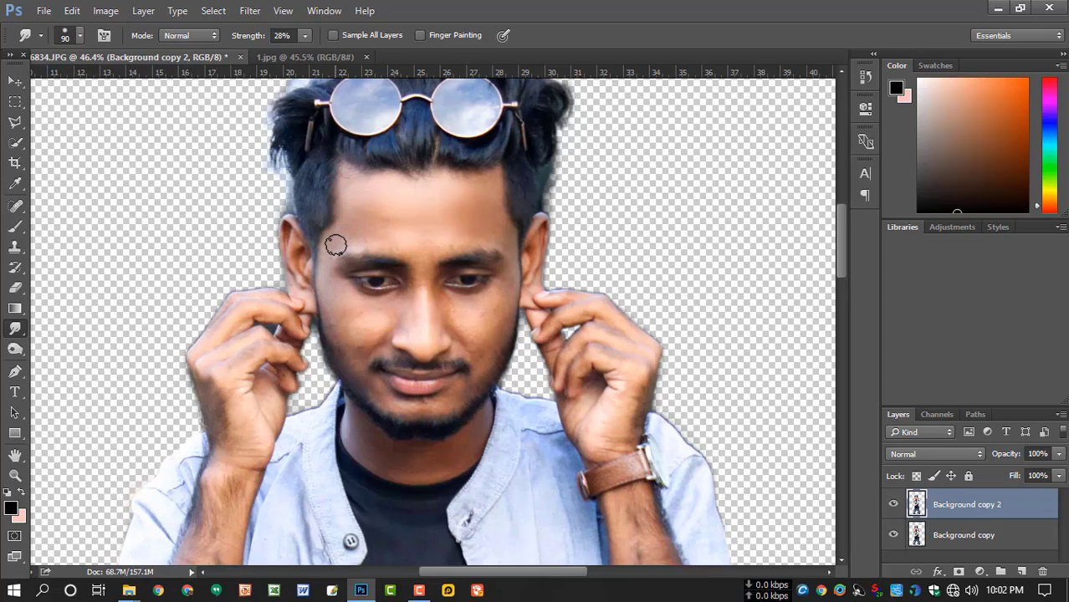
key(bracketright)
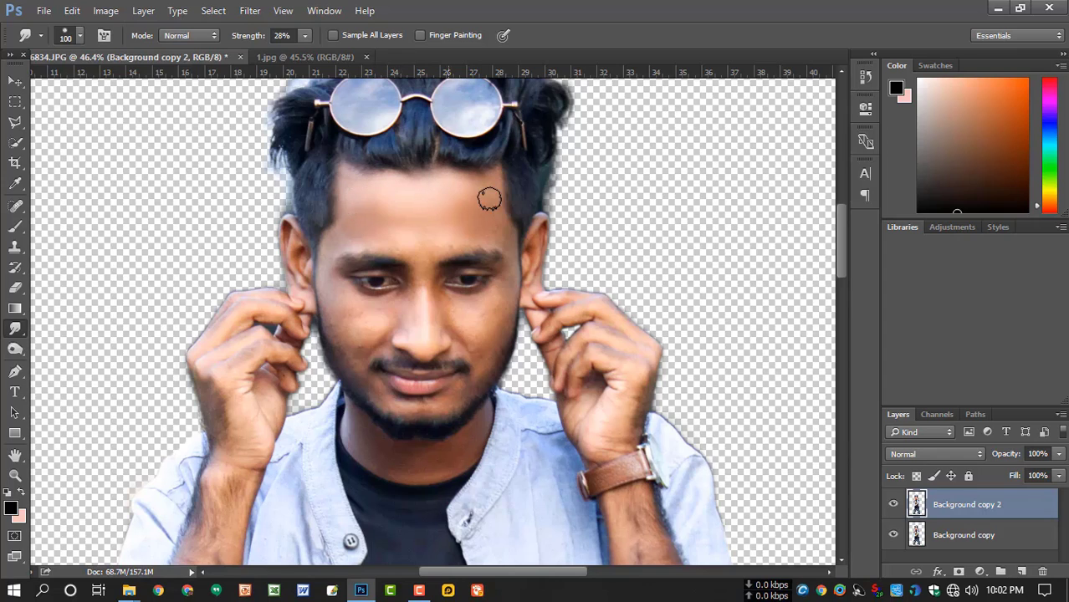
key(bracketleft)
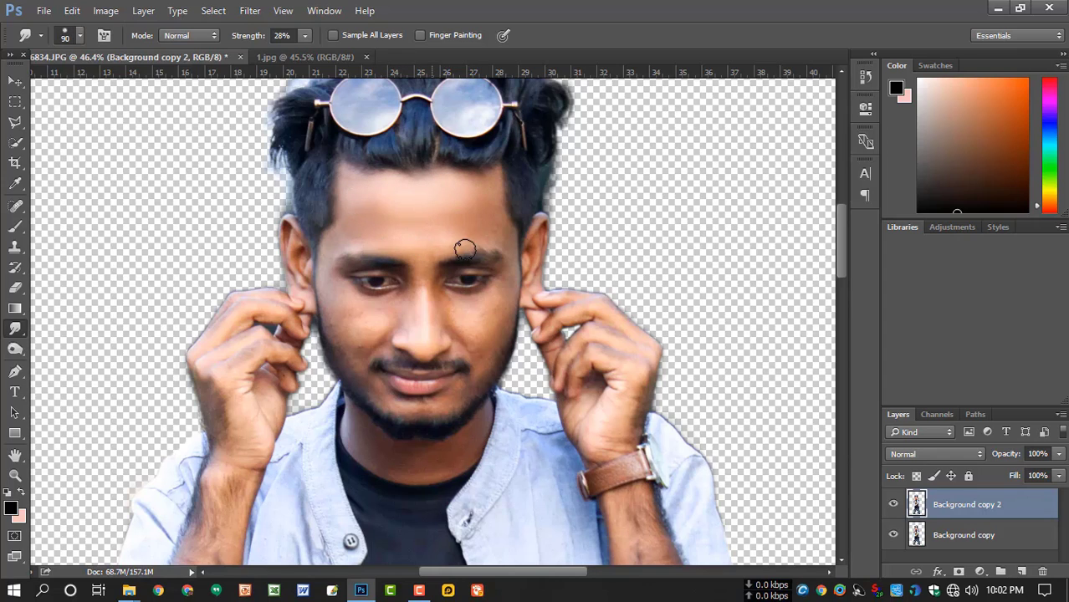
- Smudge the skin around the eyes and over both cheeks smooth with a brush of about 60 to 80 px
key(bracketleft)
key(bracketleft)
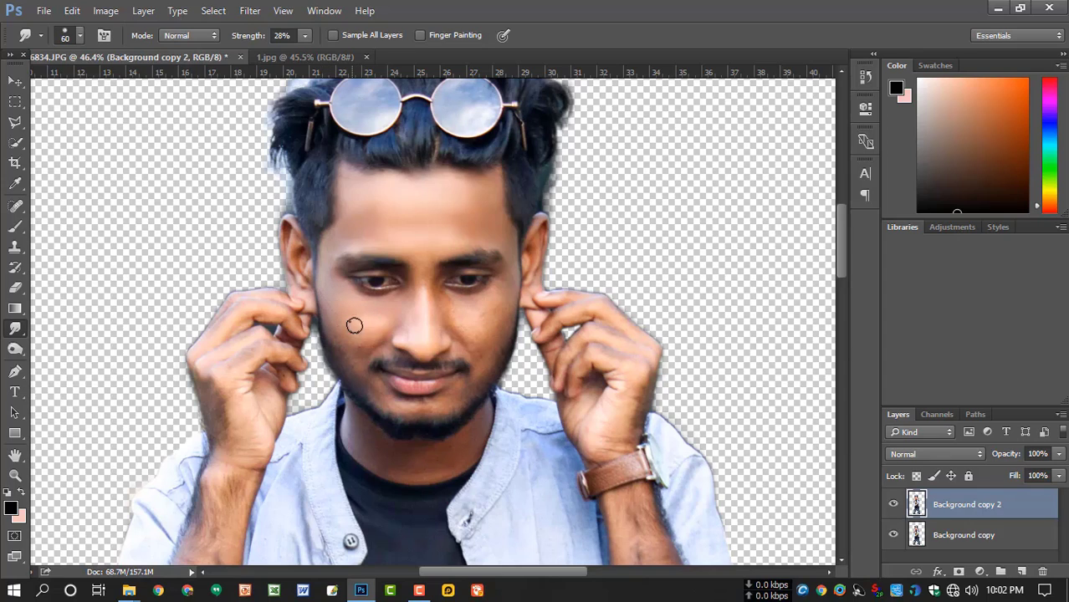
key(bracketright)
key(bracketright)
key(bracketleft)
key(bracketleft)
key(bracketright)
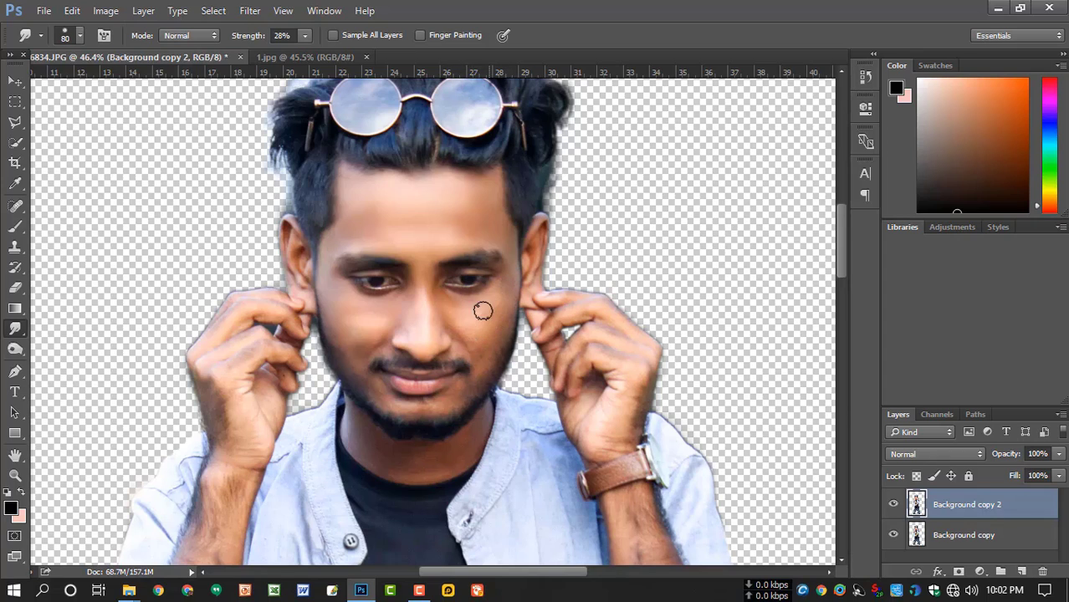
key(bracketright)
- Smudge the lower face and the neck smooth, using a 60 px brush on the cheek and 90 px at the neck
scroll(493, 345, down, 2)
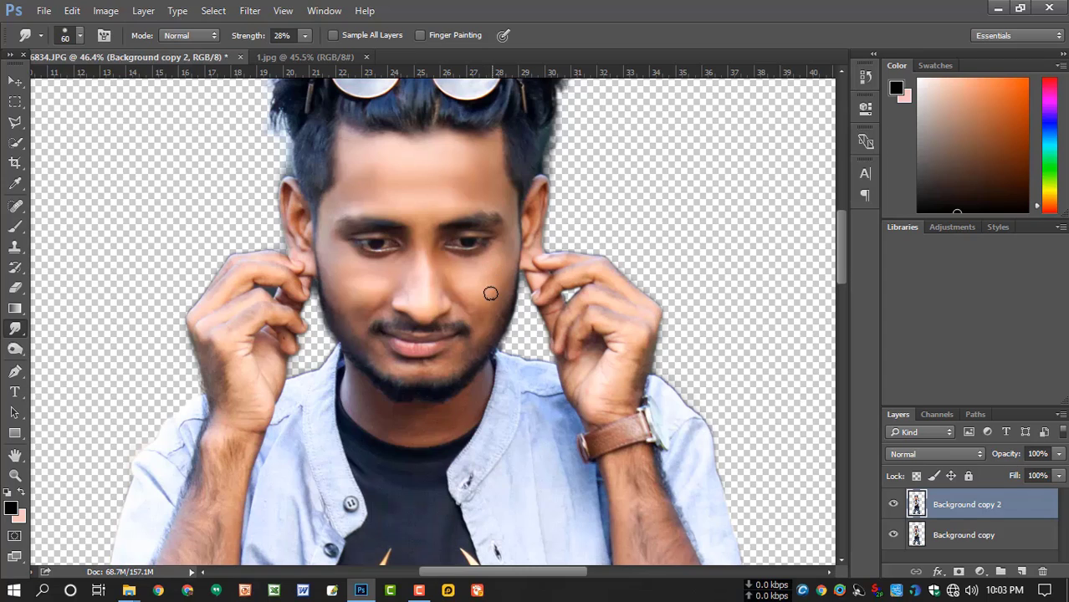
key(bracketleft)
scroll(445, 326, down, 3)
scroll(429, 323, down, 2)
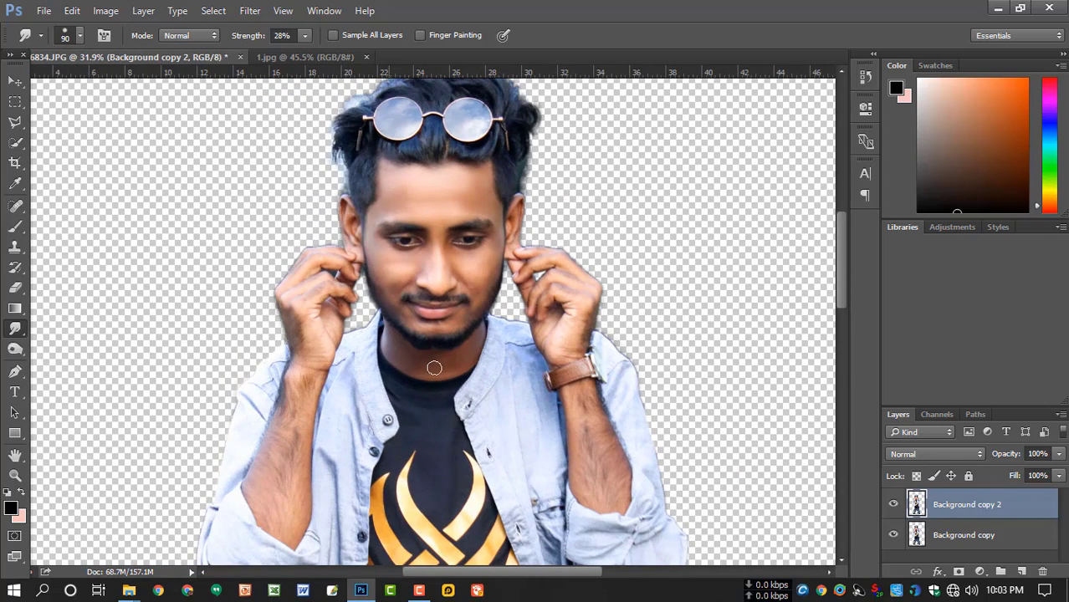
- Compare the smudged face with the layer underneath by hiding and reshowing the Background copy 2 layer
scroll(487, 354, up, 1)
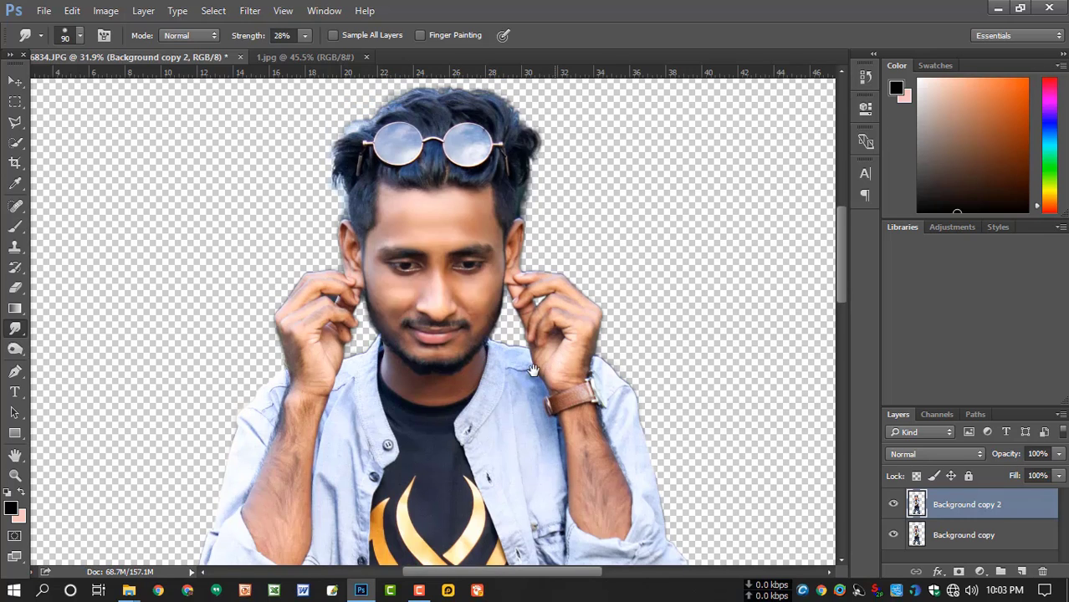
scroll(527, 372, down, 1)
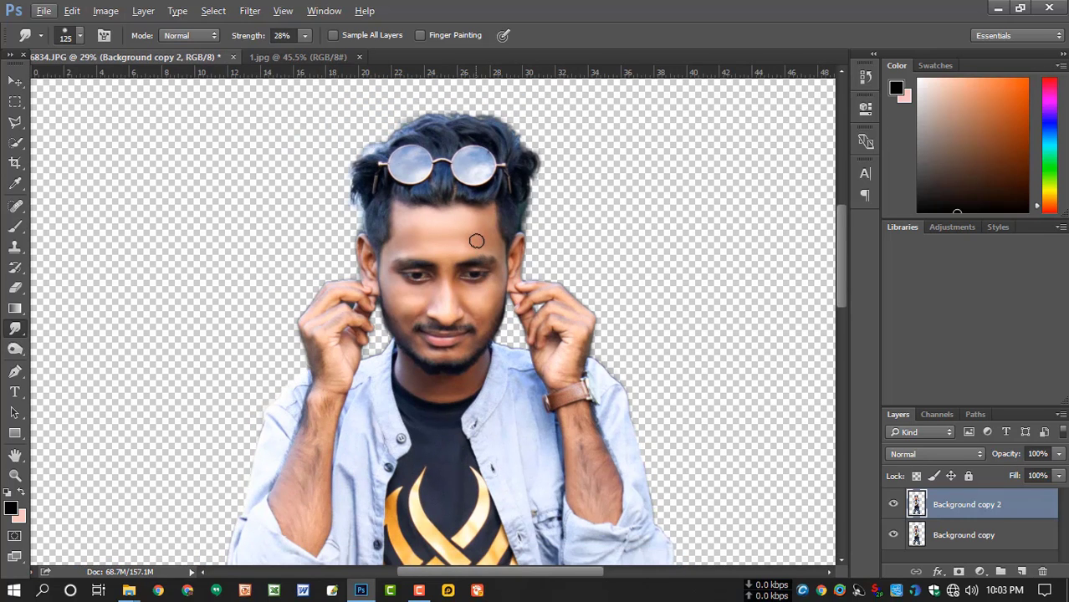
click(893, 505)
click(893, 505)
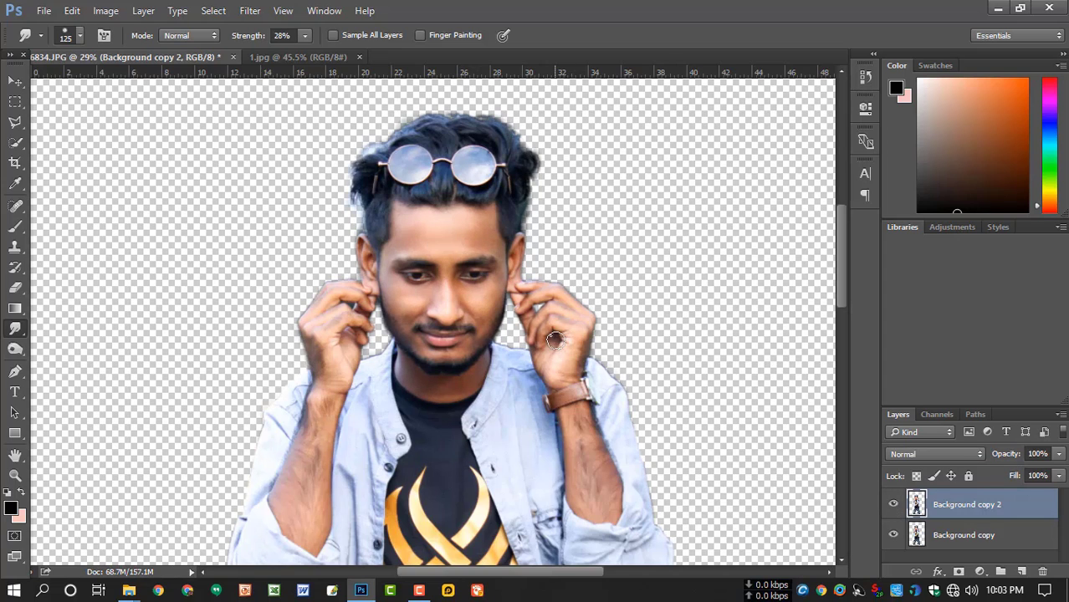
- Activate the Brush tool and set its Opacity and Flow to 29% each
click(15, 226)
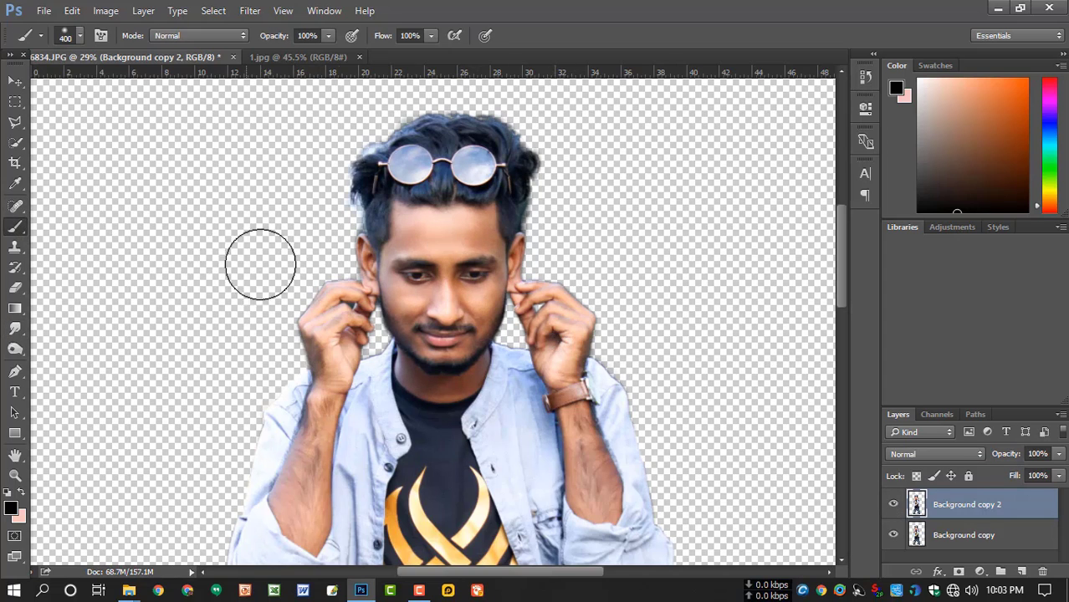
click(329, 36)
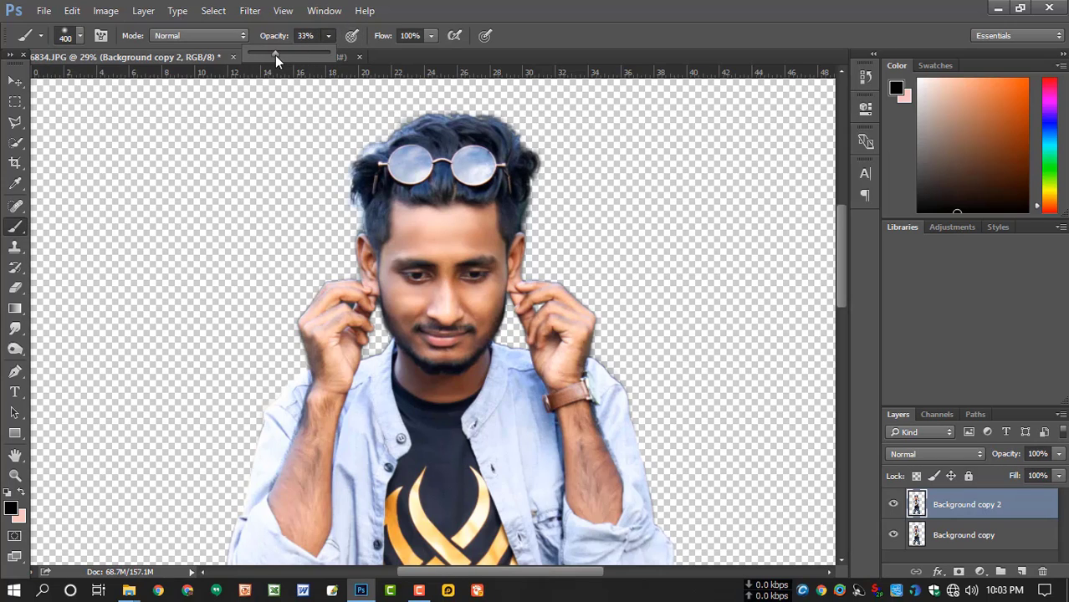
drag(275, 56, 270, 56)
click(430, 36)
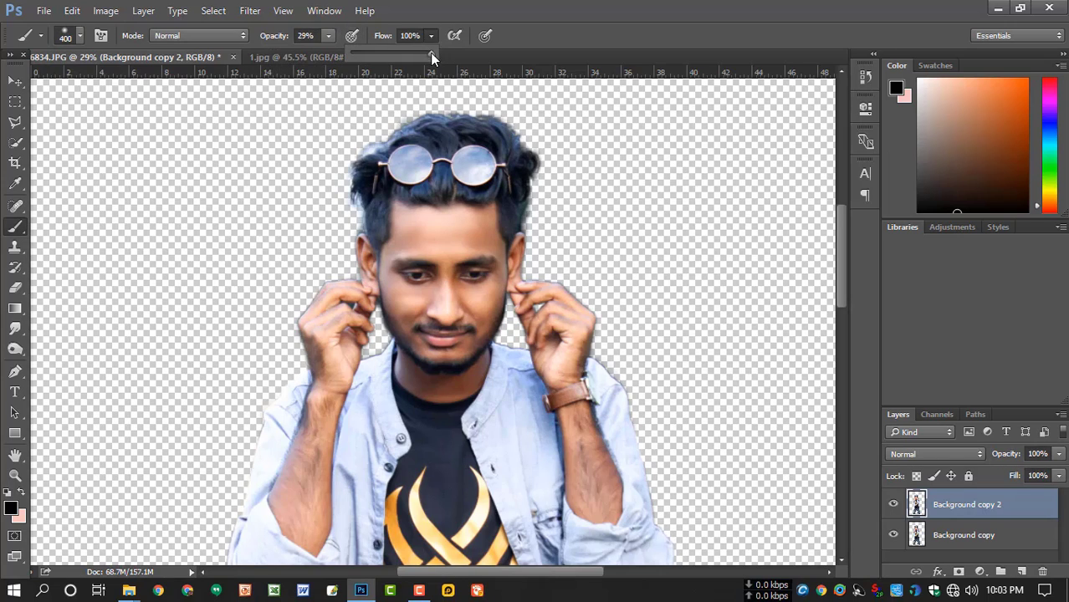
click(373, 55)
- Sample the forehead's skin tone and paint it softly over the forehead, reducing the brush to 100 px
alt+click(451, 234)
key(bracketleft)
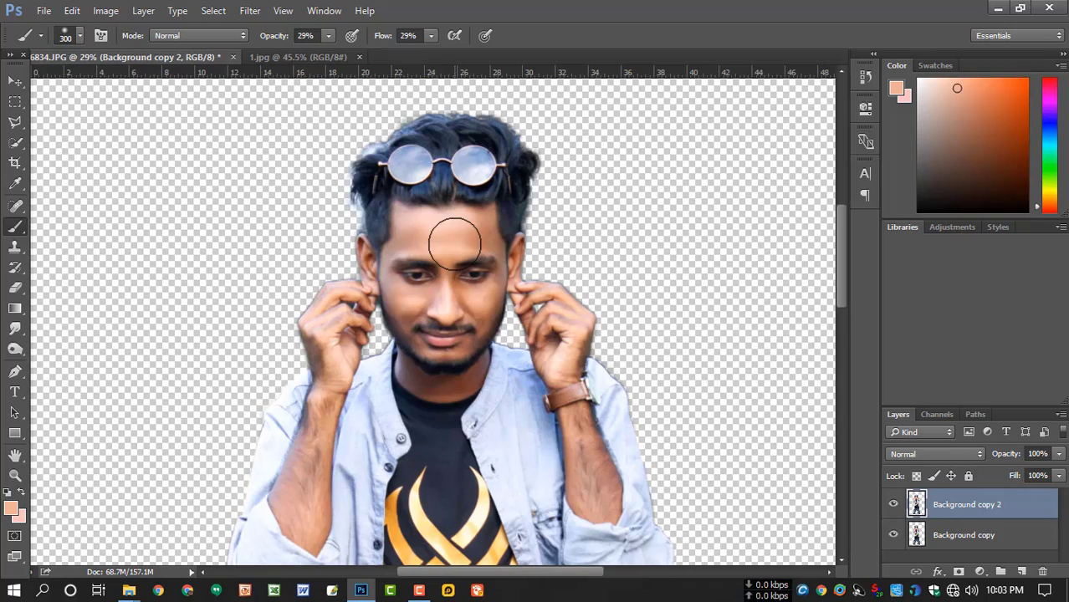
key(bracketleft)
key(bracketleft)
key(bracketleft)
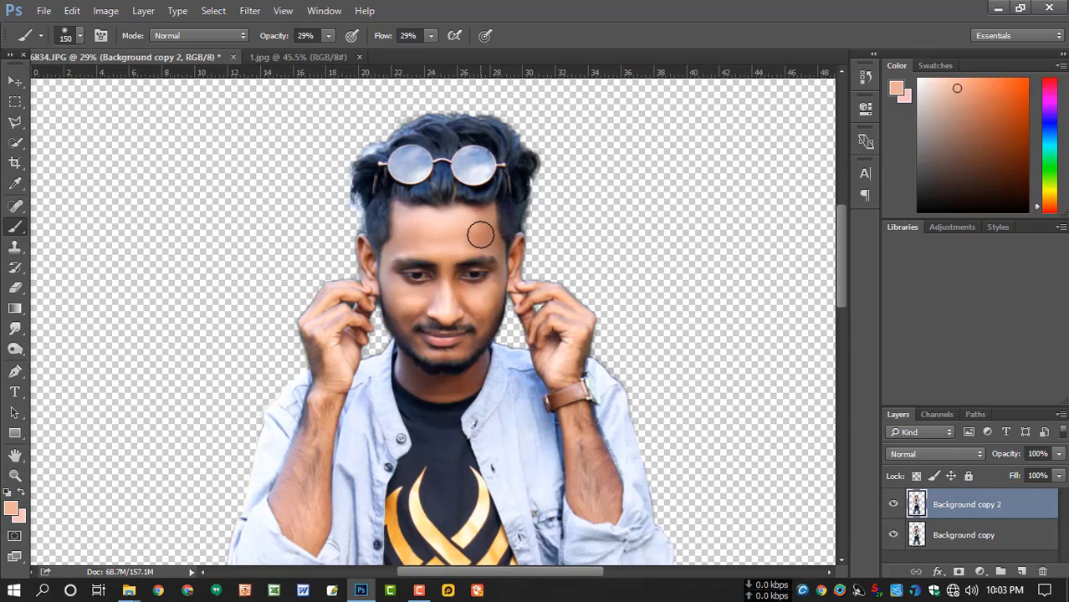
key(bracketleft)
key(bracketleft)
drag(481, 241, 489, 243)
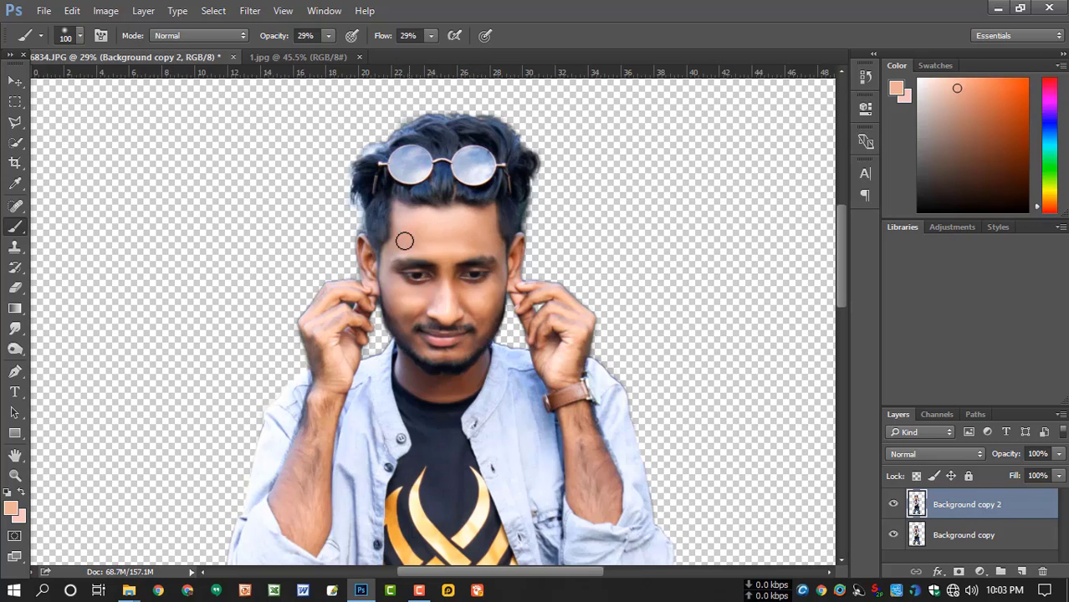
- Sample the light cheek tone and paint it under the eye and across that cheek with a 60 to 70 px brush
mouse_move(421, 296)
mouse_down()
mouse_move(424, 280)
mouse_move(378, 263)
mouse_move(440, 264)
mouse_up()
scroll(423, 280, up, 3)
alt+click(418, 281)
key(bracketleft)
key(bracketleft)
key(bracketleft)
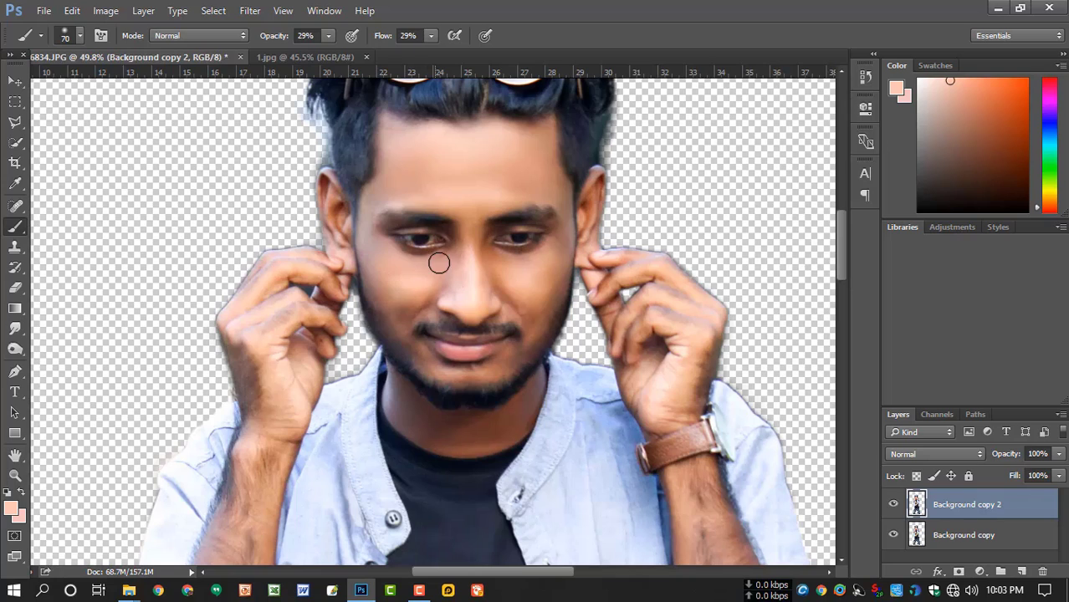
mouse_move(376, 289)
mouse_down()
mouse_move(371, 246)
mouse_move(430, 271)
mouse_move(386, 254)
mouse_move(426, 280)
mouse_move(385, 291)
mouse_move(367, 259)
mouse_move(417, 269)
mouse_up()
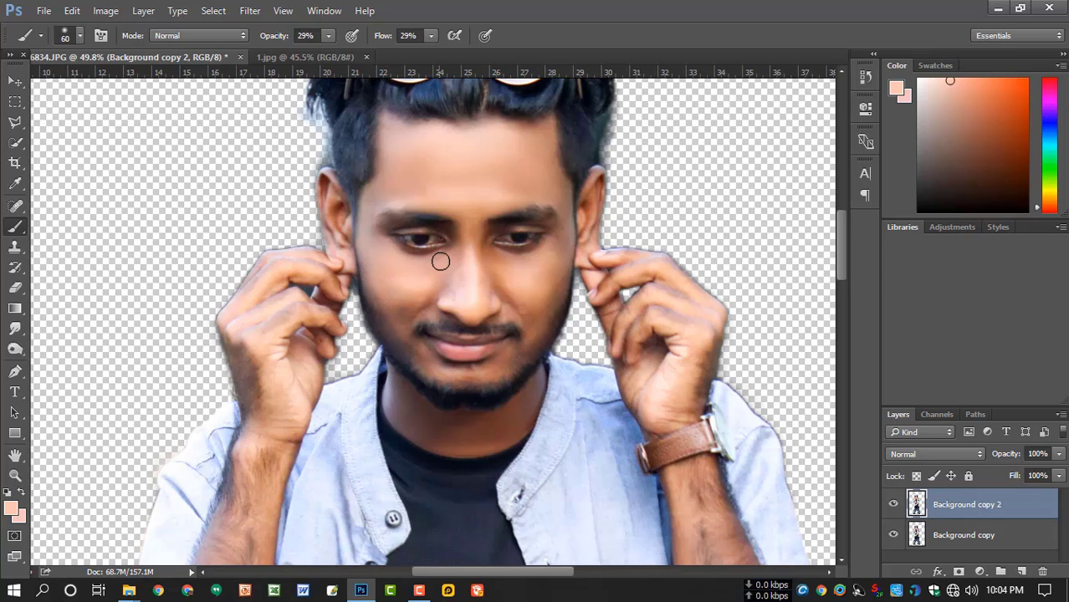
- Sample skin tones from the cheek, nose bridge and forehead and brush them over the middle of the face at 60 px
scroll(434, 286, down, 2)
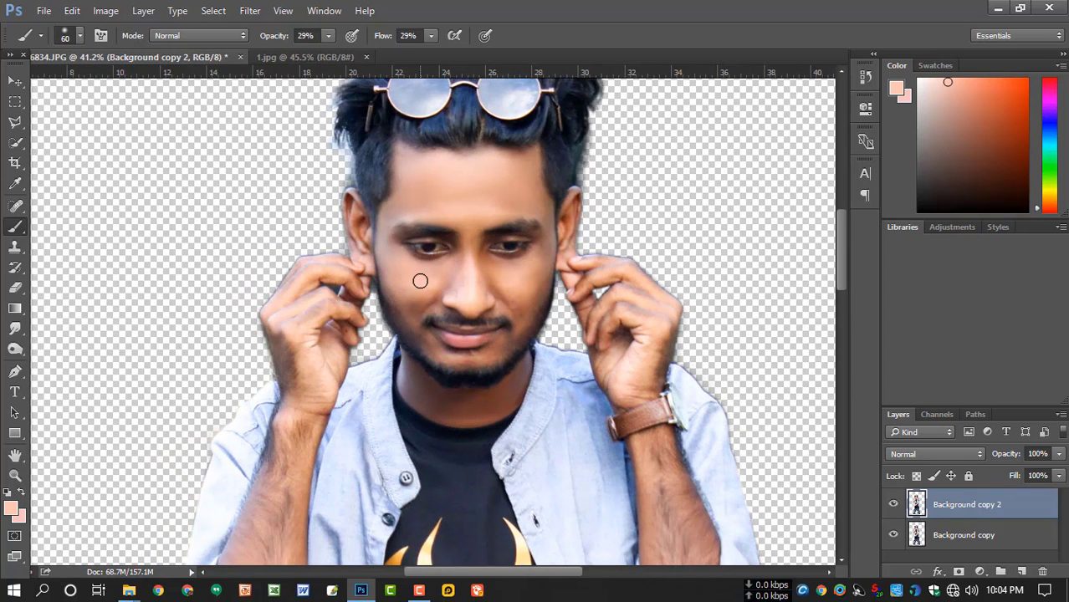
drag(472, 295, 404, 291)
alt+click(444, 278)
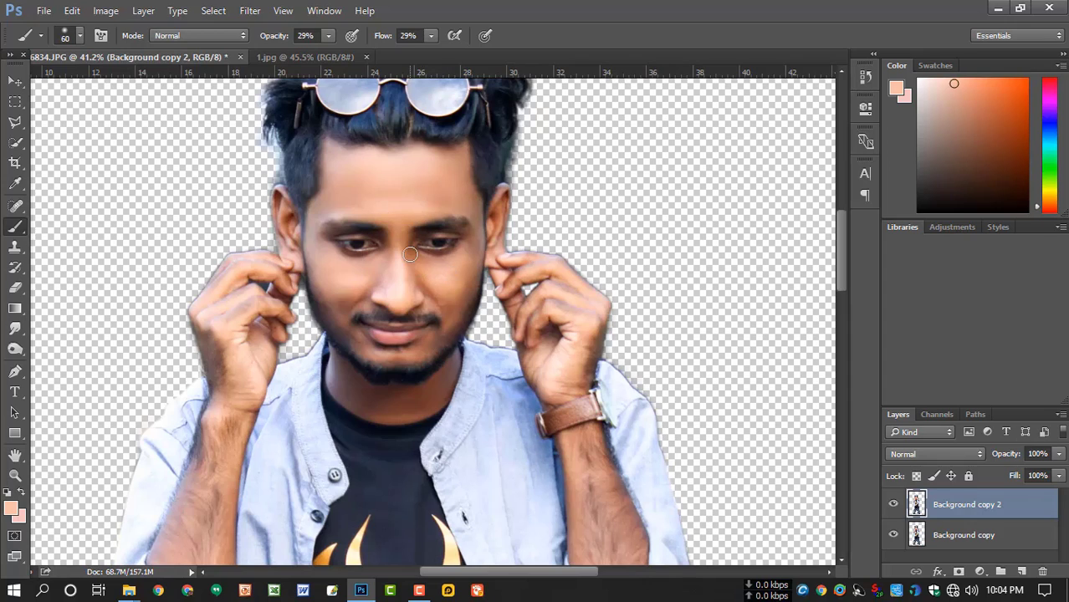
alt+click(402, 259)
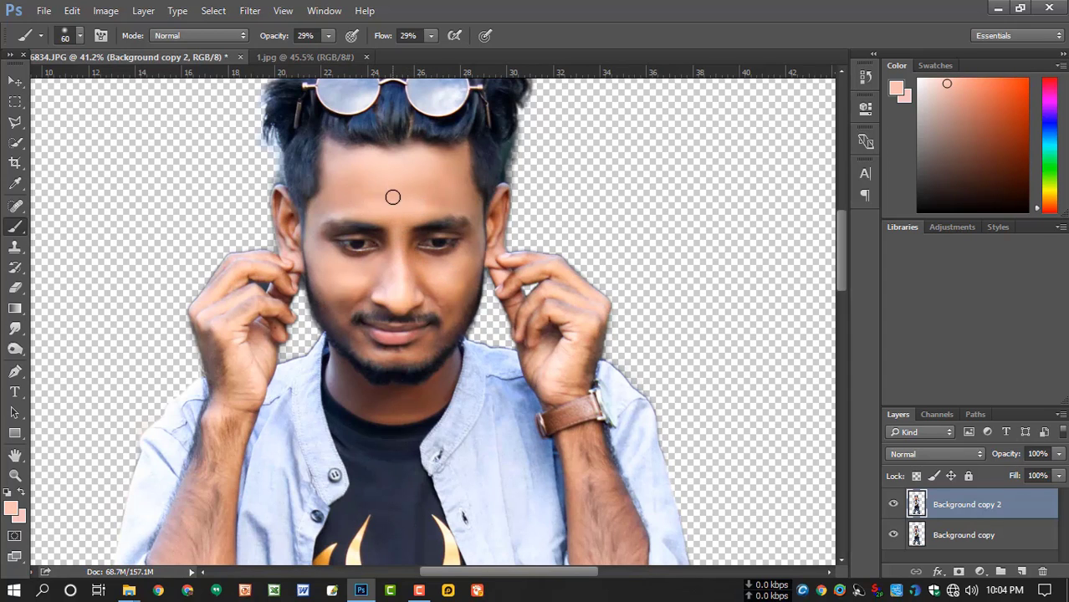
alt+click(406, 210)
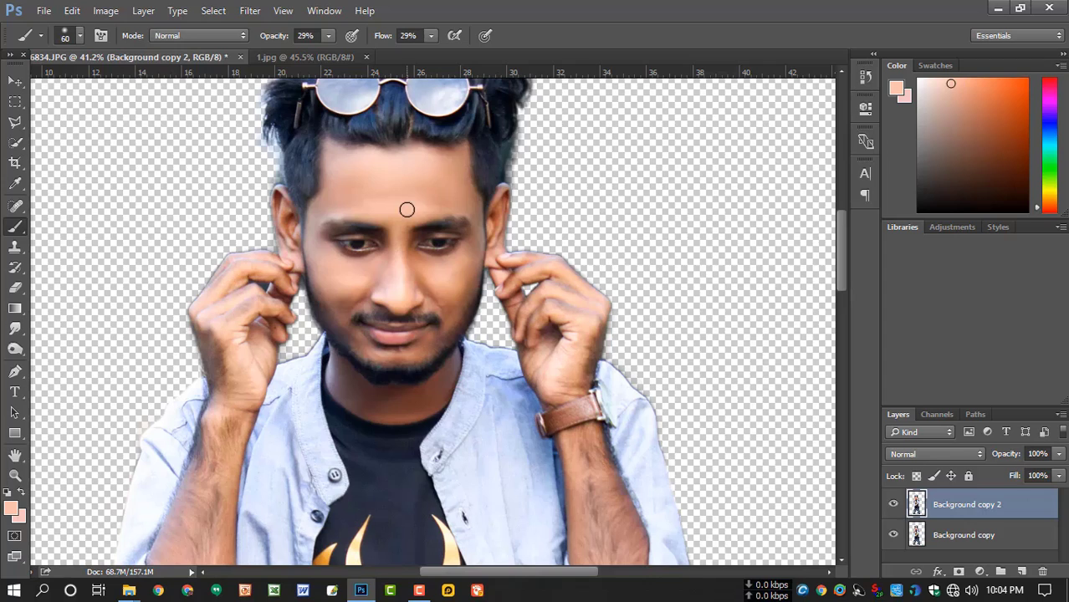
- Even out both cheeks by repeatedly sampling nearby skin tones and painting them with a 50 to 70 px brush
alt+click(441, 276)
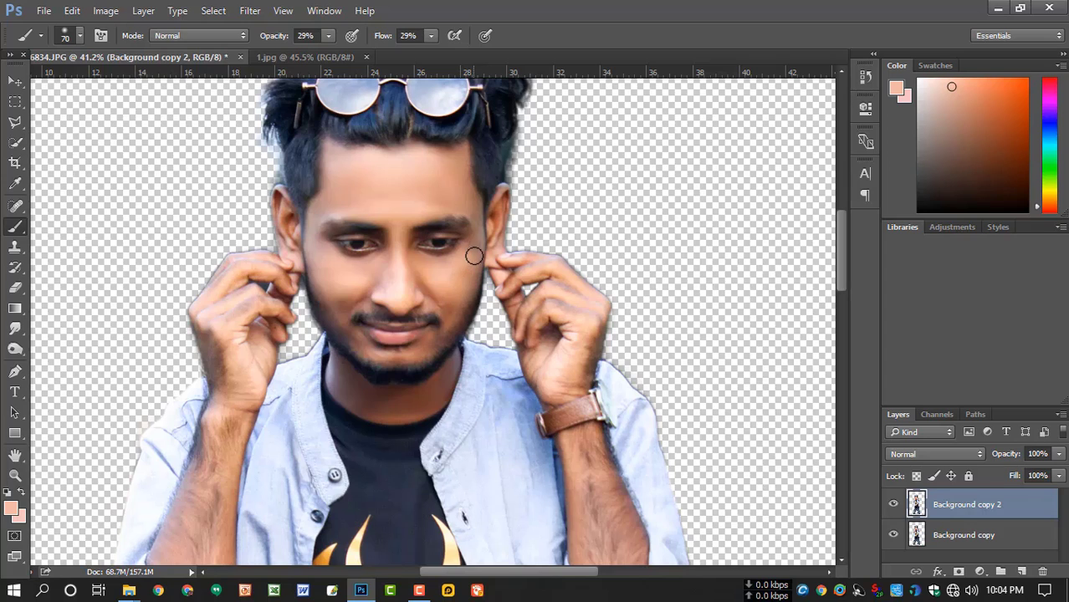
alt+click(435, 276)
drag(441, 280, 439, 263)
alt+click(440, 276)
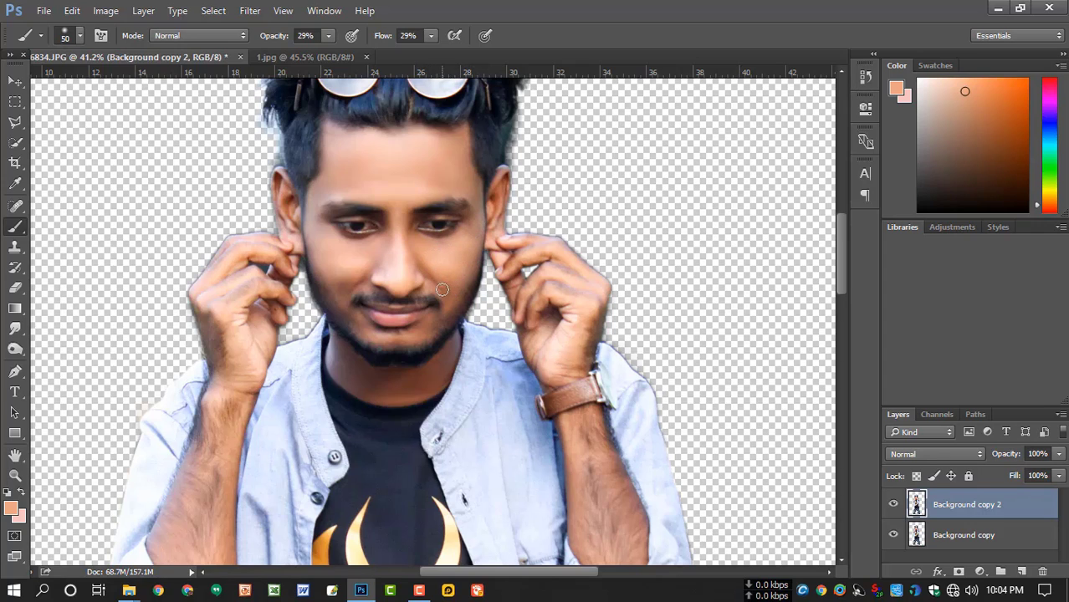
alt+click(342, 276)
scroll(455, 318, down, 2)
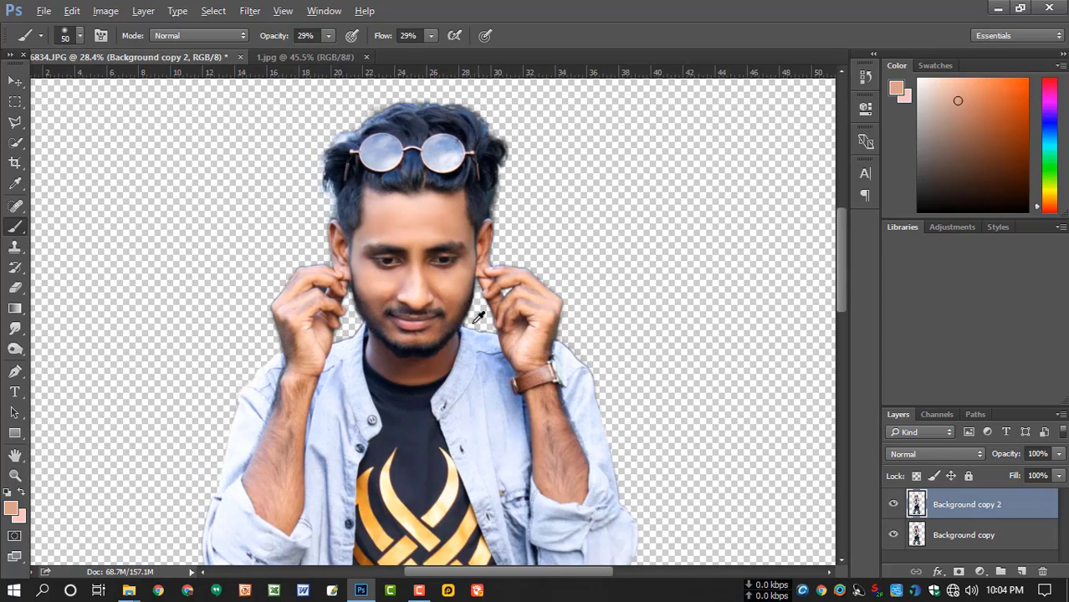
alt+click(427, 287)
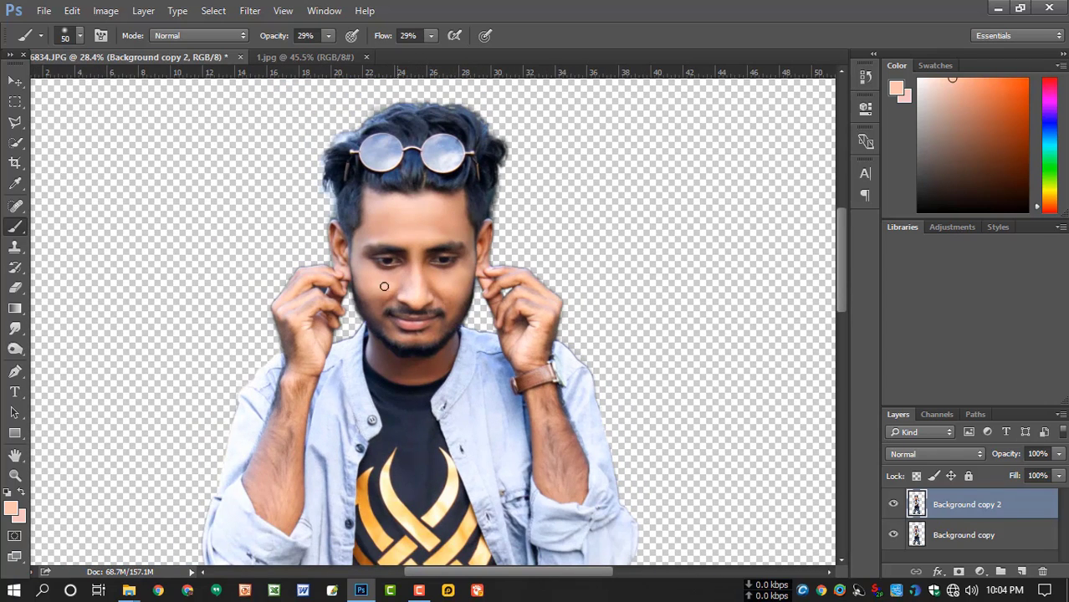
- Paint locally sampled skin tones over the neck, forearm and hands, enlarging the brush from 100 to 150 px
scroll(460, 343, down, 2)
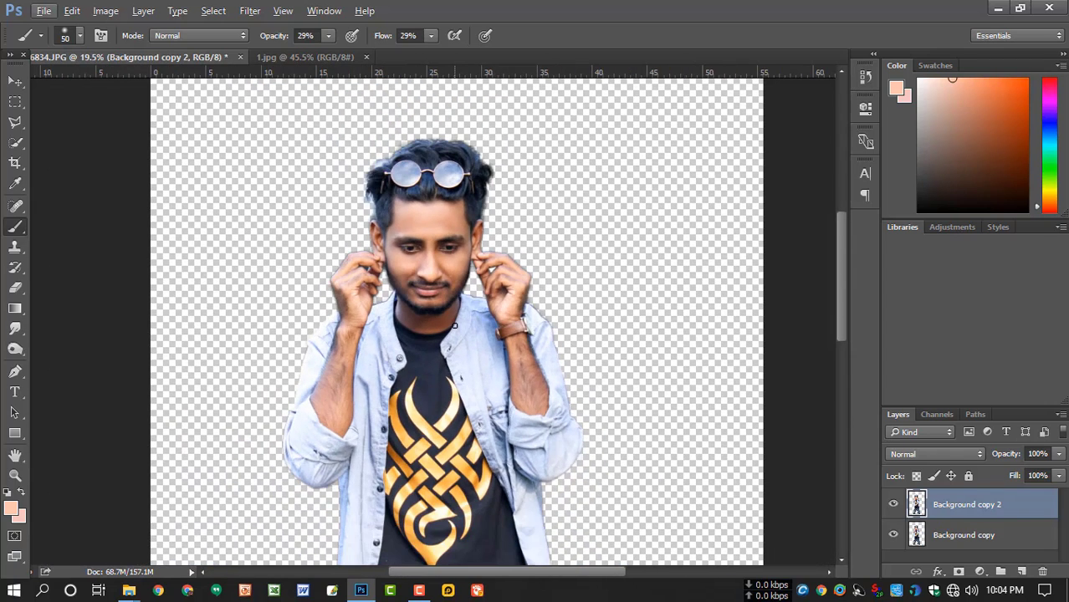
key(bracketright)
alt+click(440, 326)
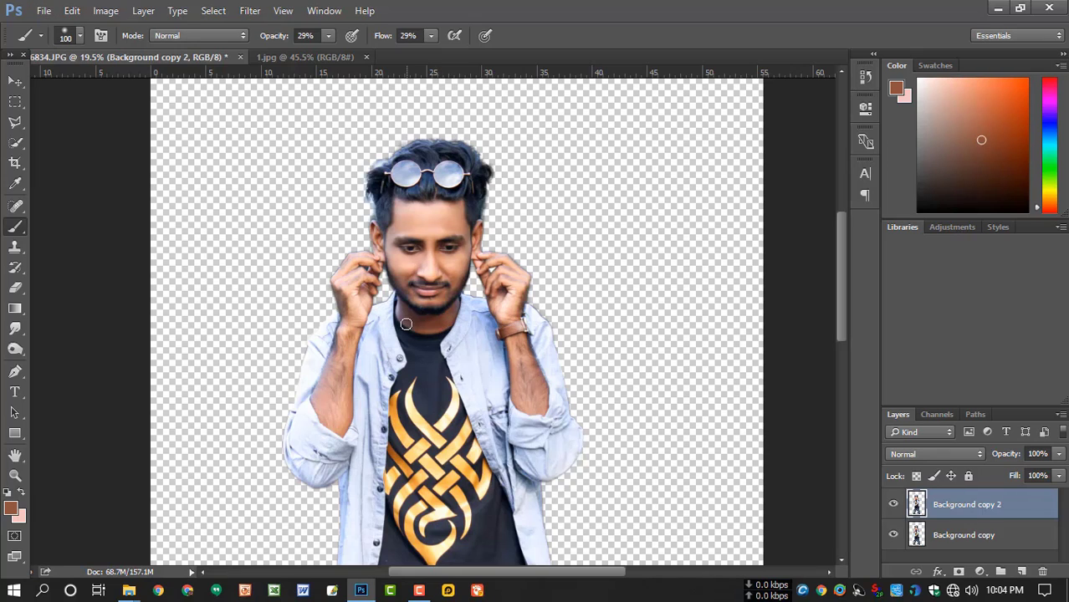
alt+click(340, 375)
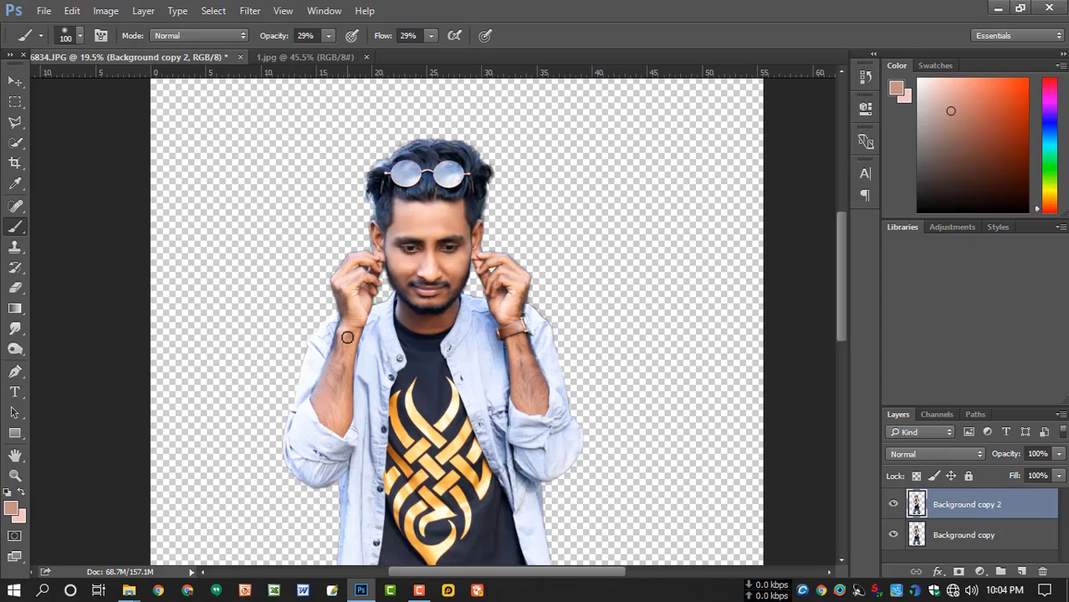
key(bracketright)
key(bracketright)
alt+click(517, 304)
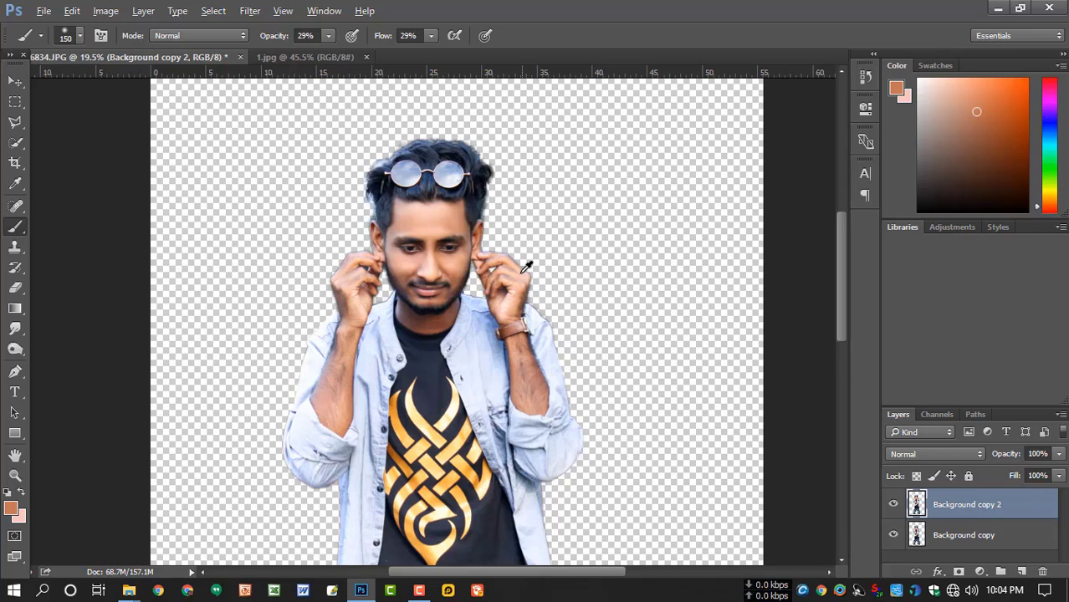
- Apply a Selective Color adjustment to the retouched layer, setting Black to +13% for the Blacks range
scroll(522, 276, down, 3)
scroll(520, 287, up, 1)
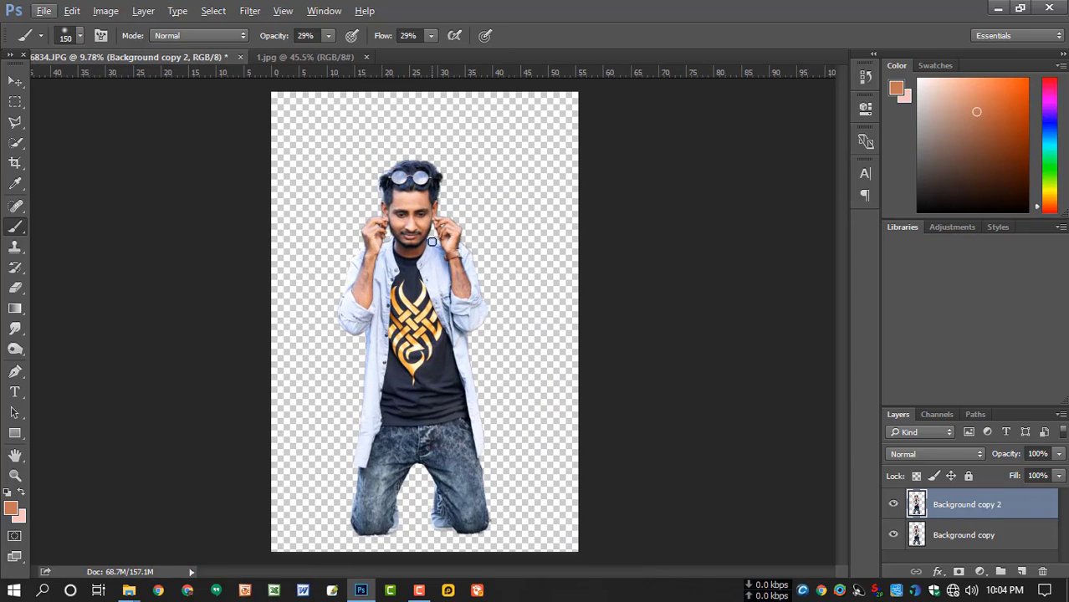
click(105, 10)
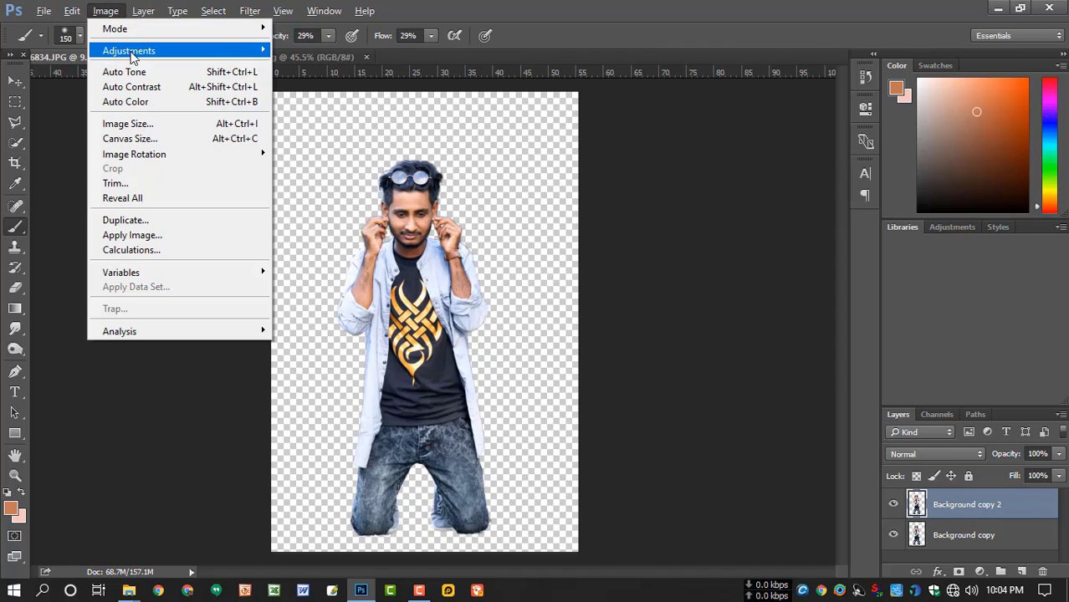
mouse_move(132, 52)
click(368, 286)
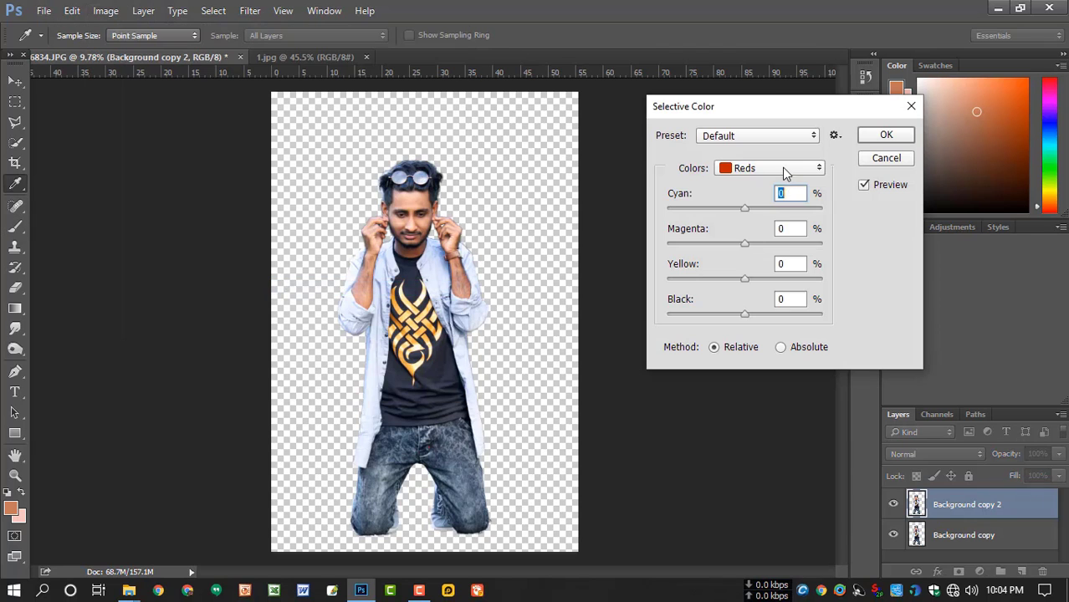
click(782, 167)
click(769, 304)
drag(746, 314, 754, 312)
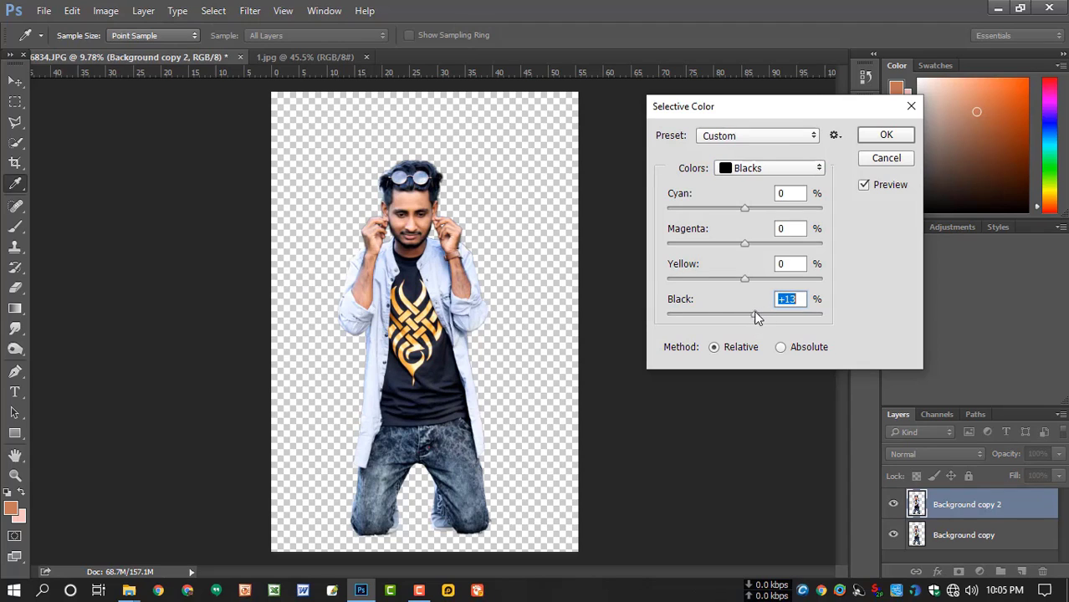
click(886, 137)
key(b)
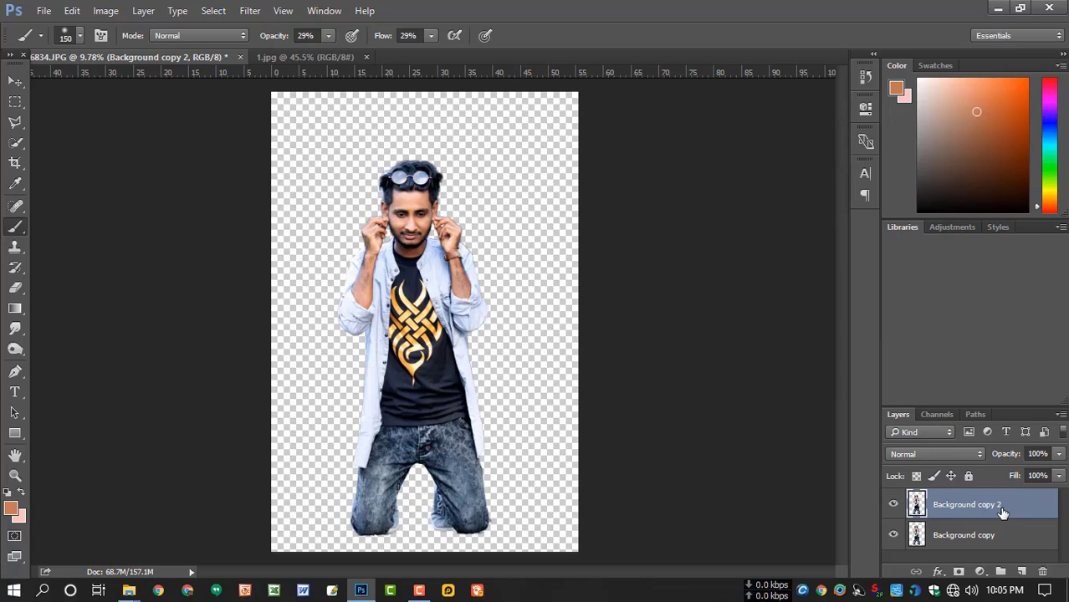
- Merge the retouched layer with the one below and move the cut-out man into the 1.jpg document
key(ctrl+e)
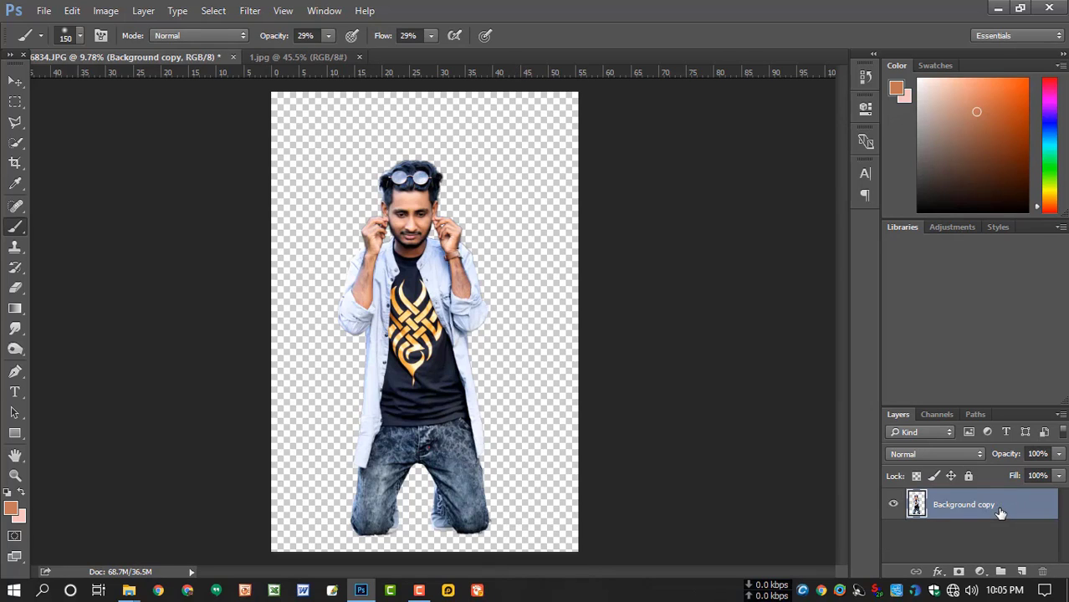
key(v)
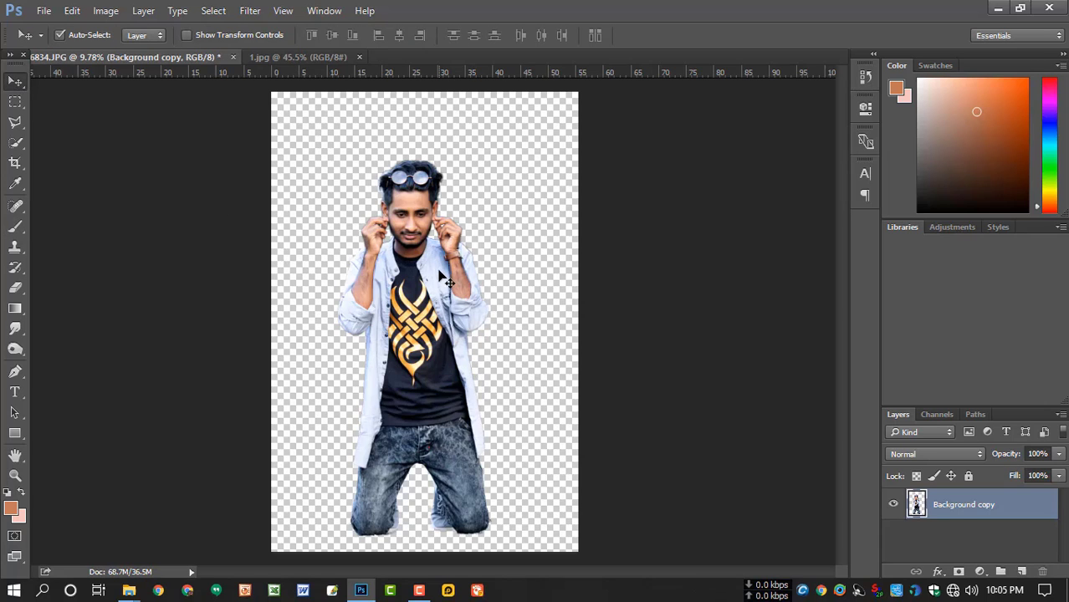
drag(440, 271, 406, 186)
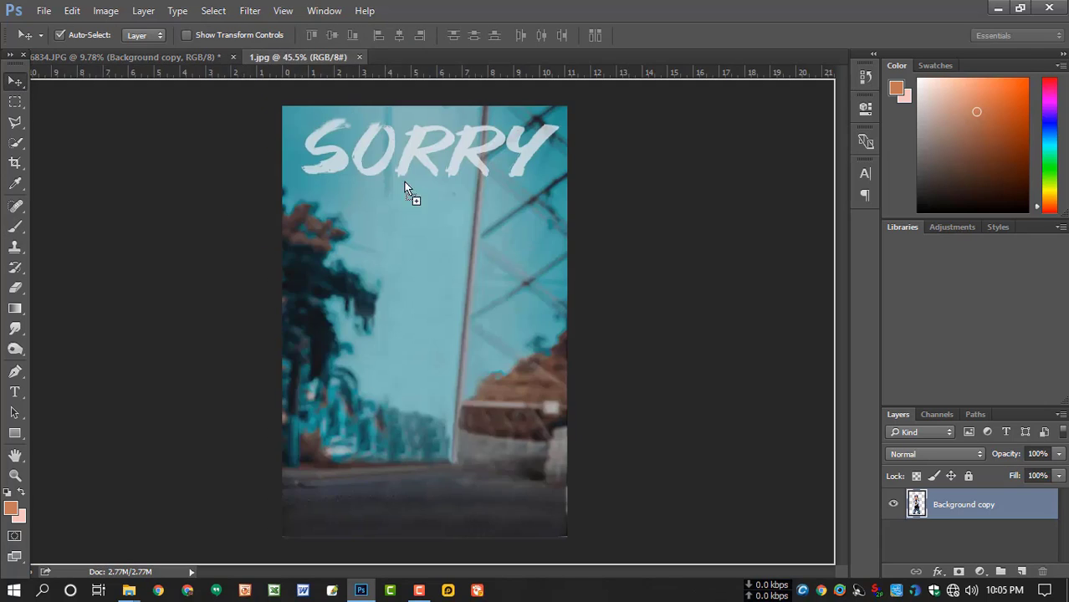
drag(416, 325, 416, 325)
- Scale down the man's layer to fit the background and center him kneeling on the ground below the SORRY text
scroll(472, 341, down, 5)
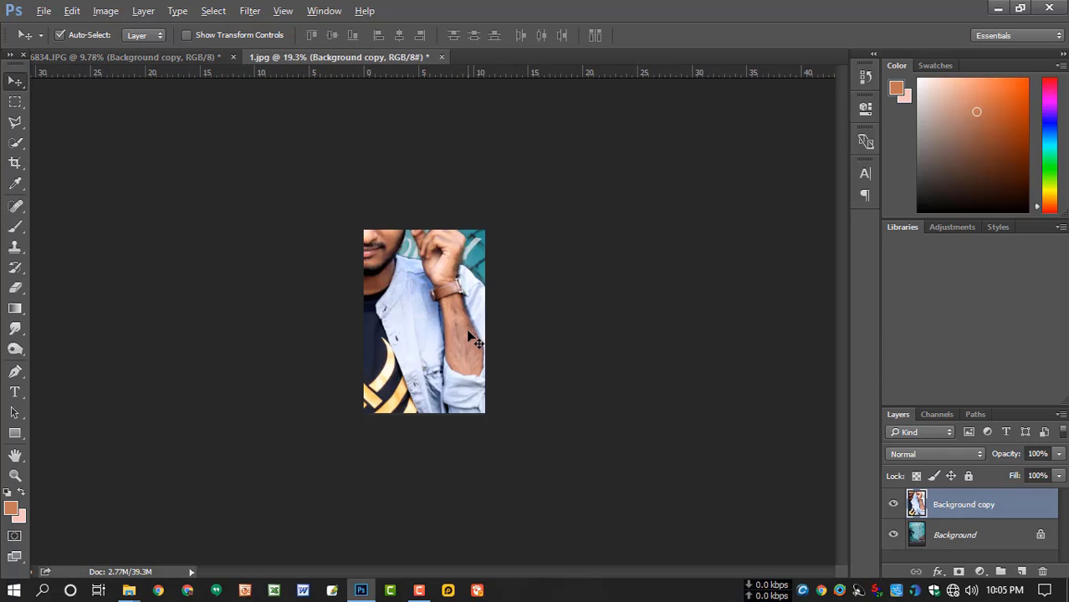
key(ctrl+t)
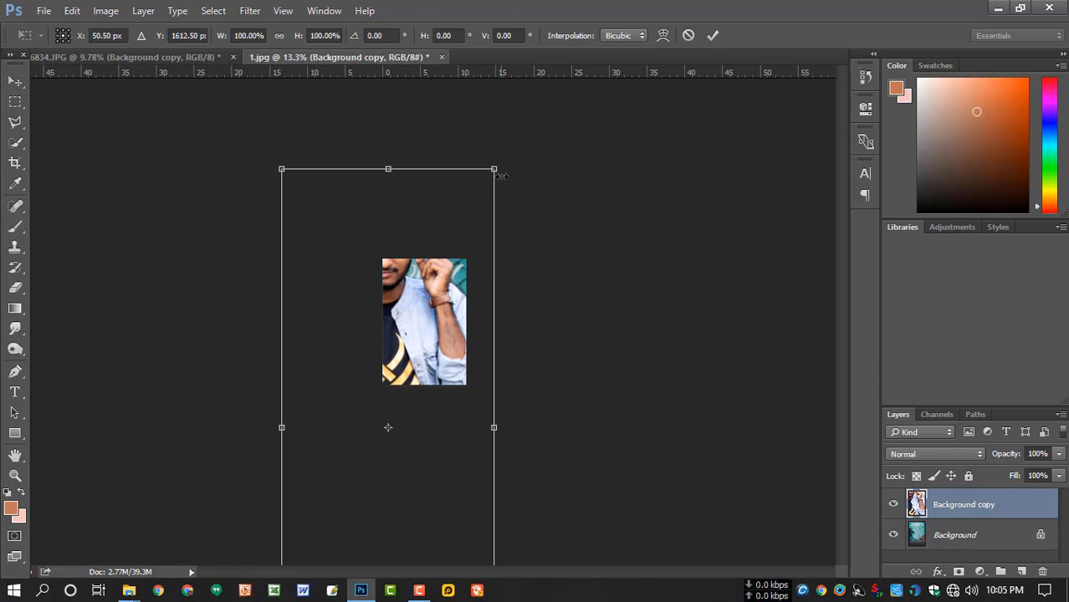
drag(499, 167, 417, 356)
drag(395, 393, 423, 308)
key(Return)
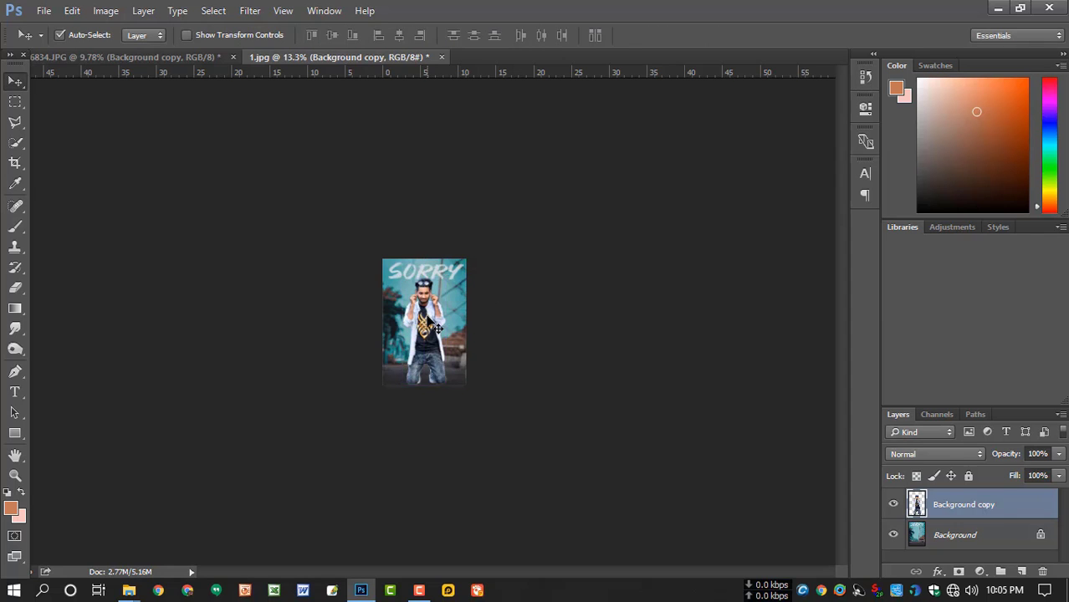
- On a new layer, dab one soft 300 px spot of black (000000) beside the man
scroll(437, 328, up, 5)
scroll(433, 319, up, 1)
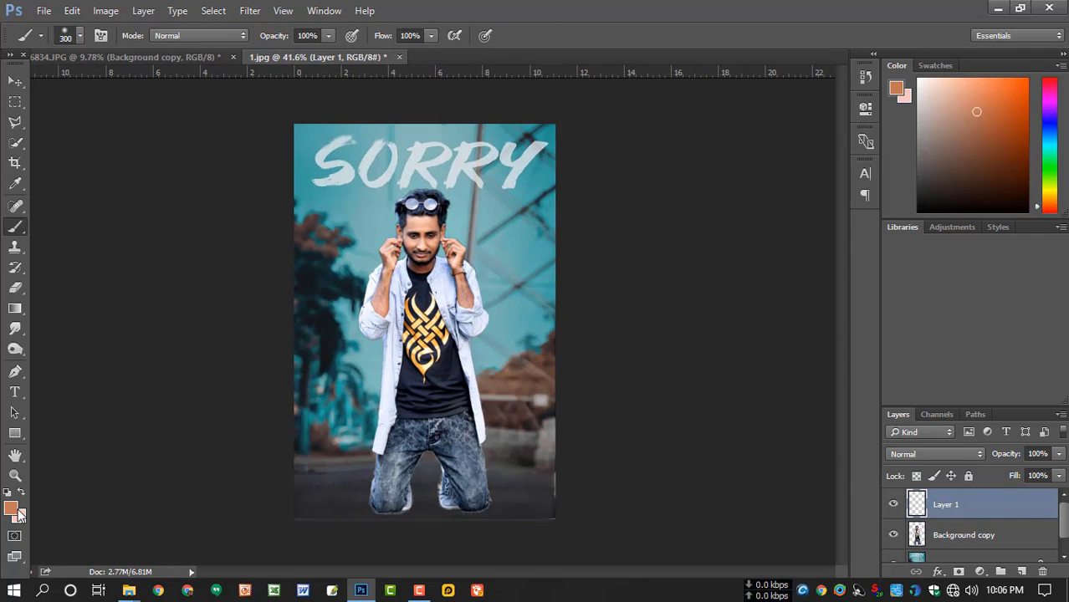
click(11, 509)
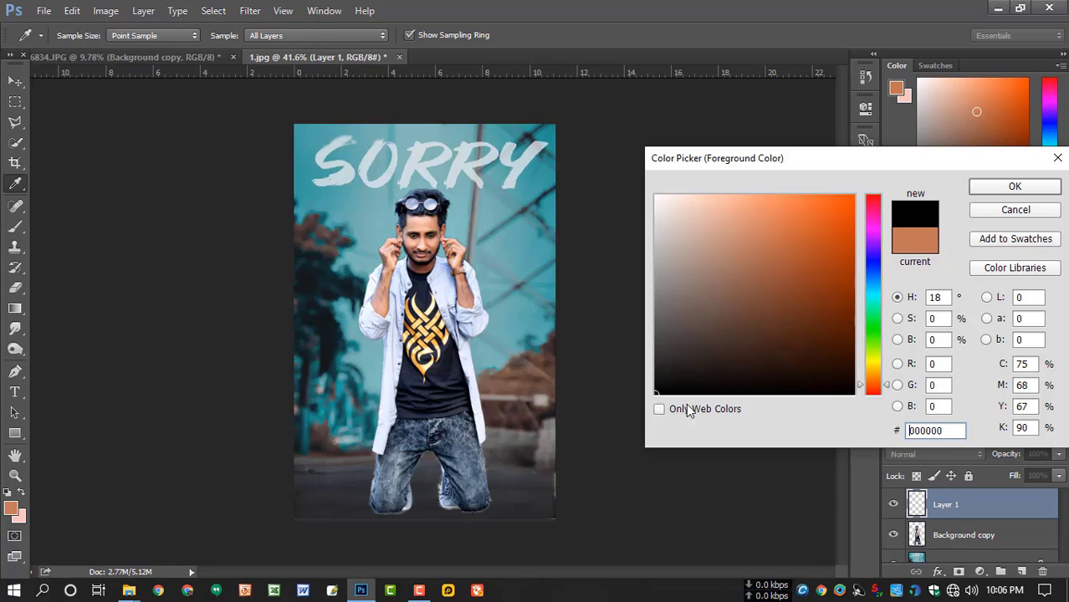
key(Return)
key(b)
click(513, 298)
- Flatten the black spot into a ground shadow under the right-hand knee and place Layer 1 beneath the man's layer
key(ctrl+t)
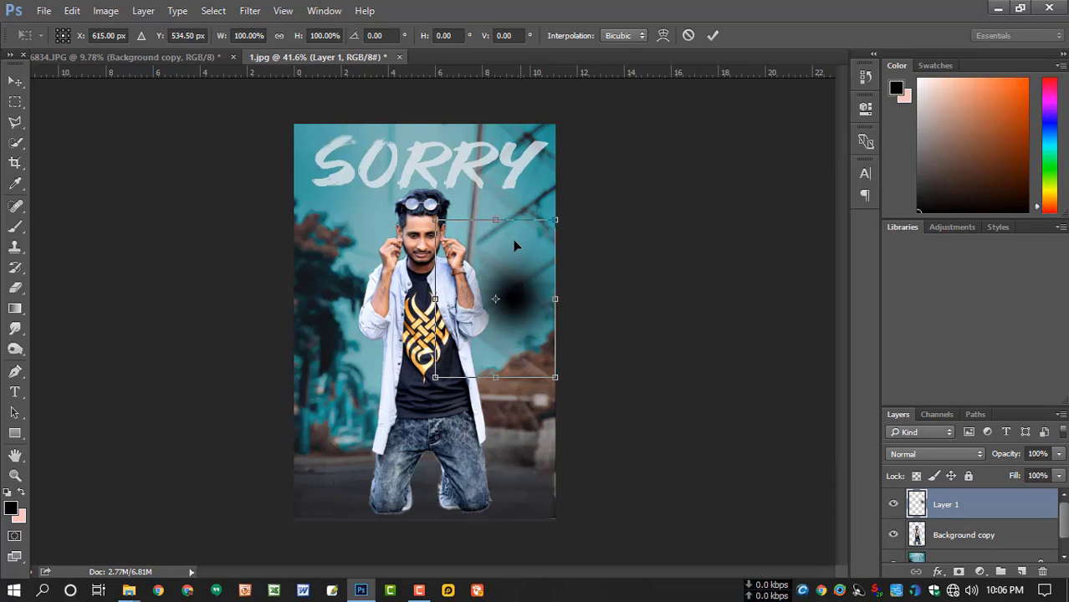
mouse_move(496, 218)
mouse_down()
mouse_move(527, 364)
mouse_move(462, 516)
mouse_up()
key(Return)
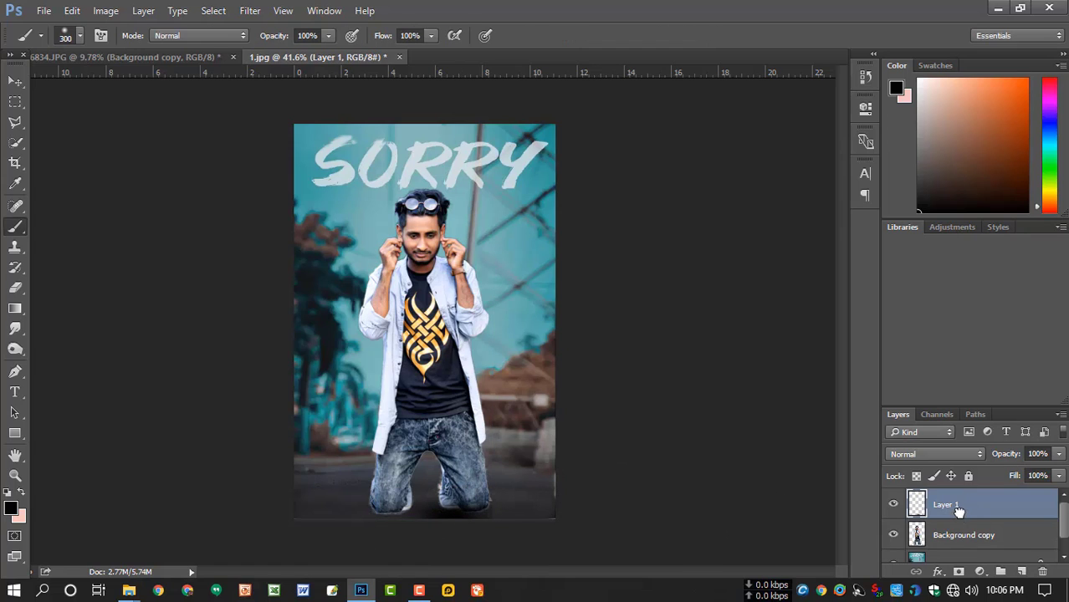
drag(959, 511, 960, 550)
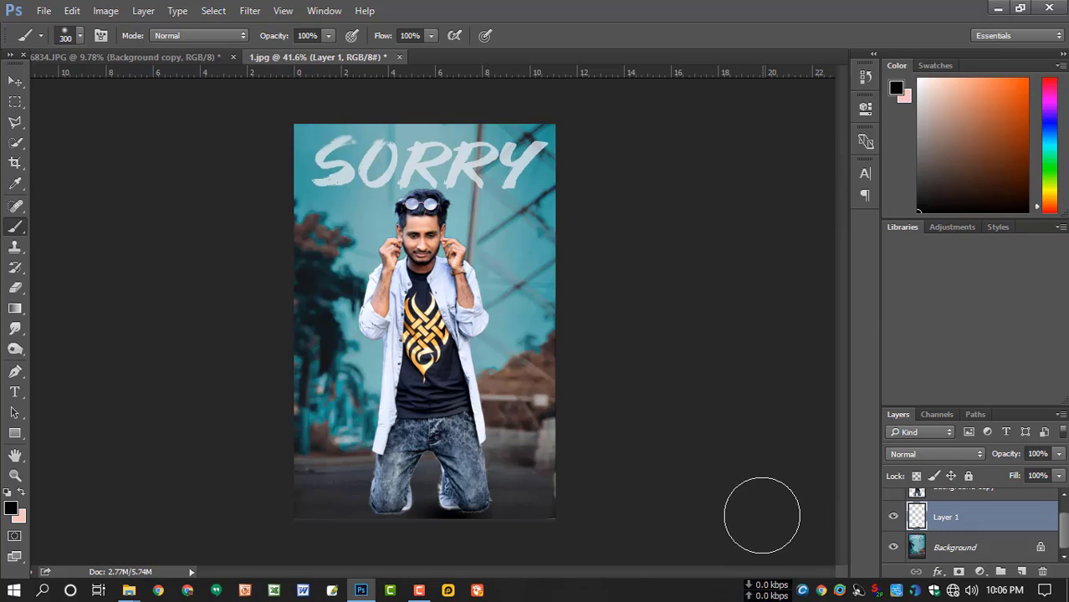
- Reposition the shadow under the right-hand knee and shoe, reshaping it to about 76% width and 164% height
key(ctrl+t)
mouse_move(450, 507)
mouse_down()
mouse_move(459, 501)
mouse_move(462, 528)
mouse_move(451, 493)
mouse_move(445, 508)
mouse_up()
key(Return)
key(b)
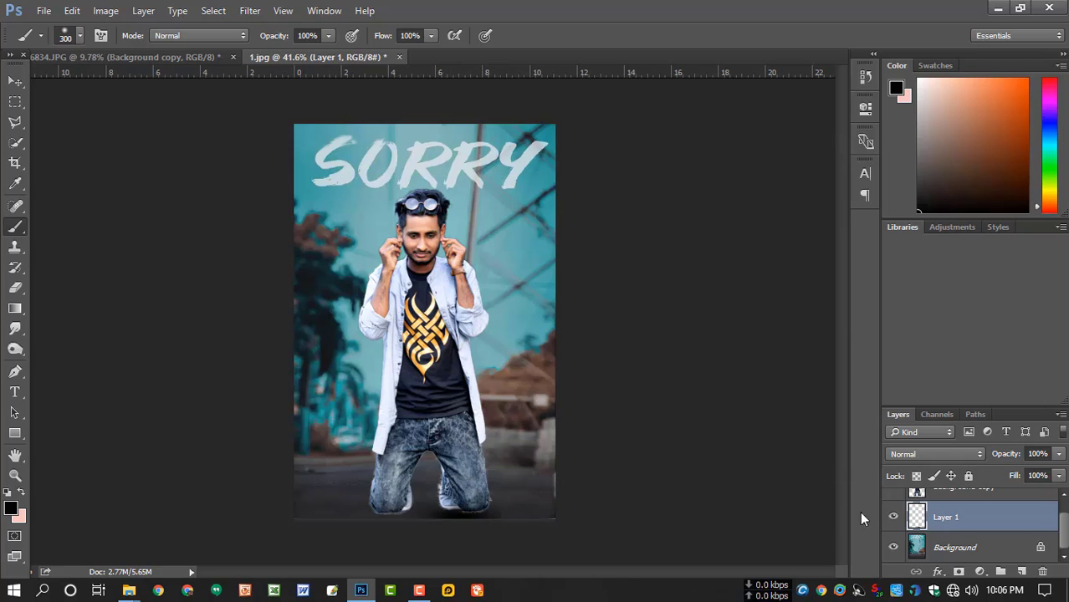
key(ctrl+t)
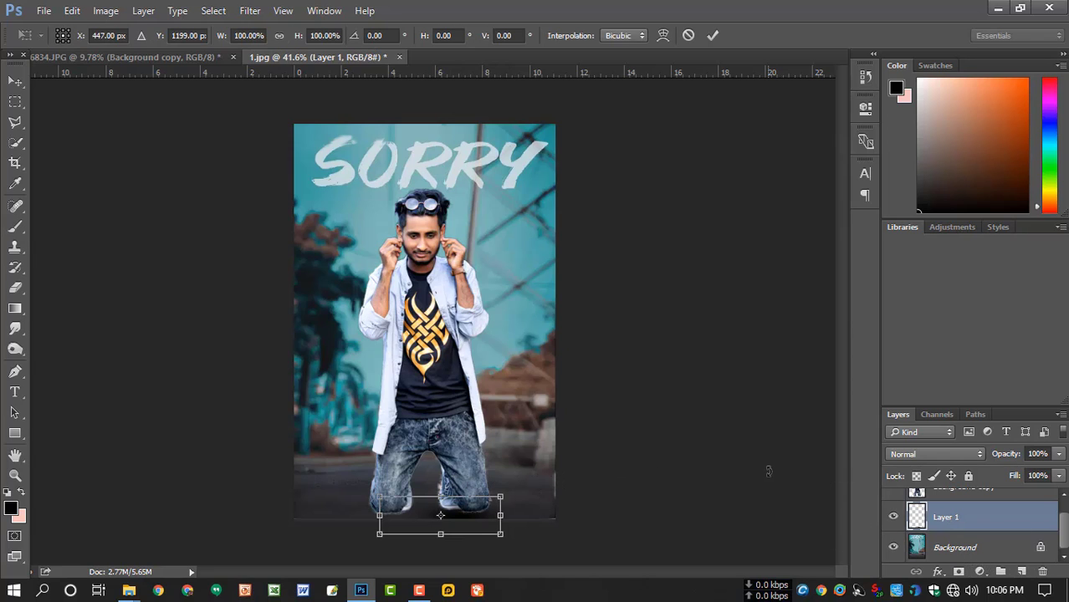
mouse_move(479, 514)
mouse_down()
mouse_move(461, 478)
mouse_move(491, 510)
mouse_up()
drag(382, 509, 449, 474)
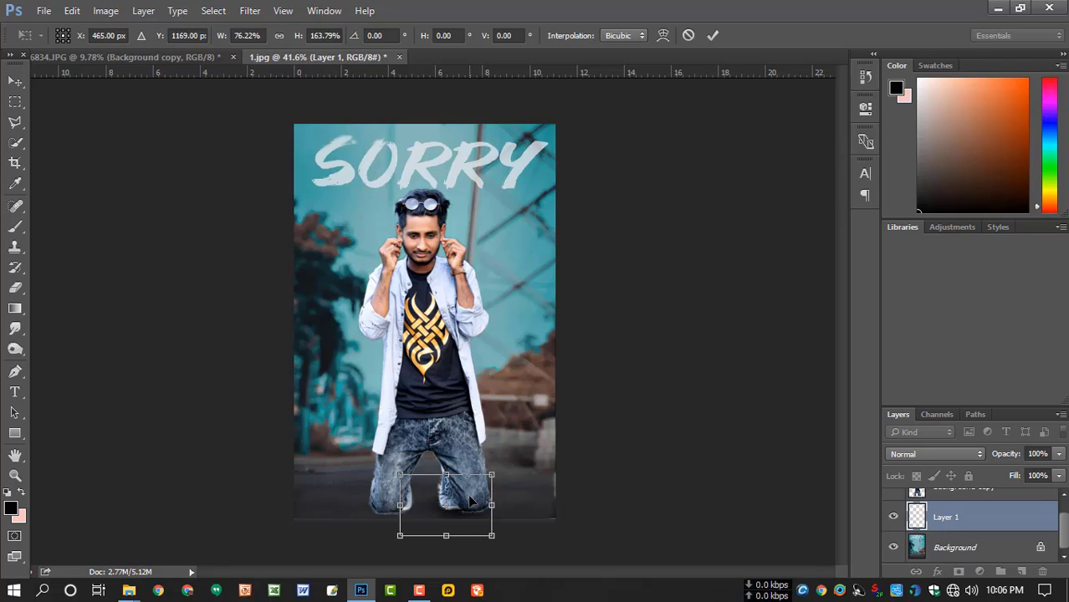
key(Return)
key(b)
- Add a new layer with another soft black 300 px spot and flatten it into a shadow under the left-hand knee
click(1021, 572)
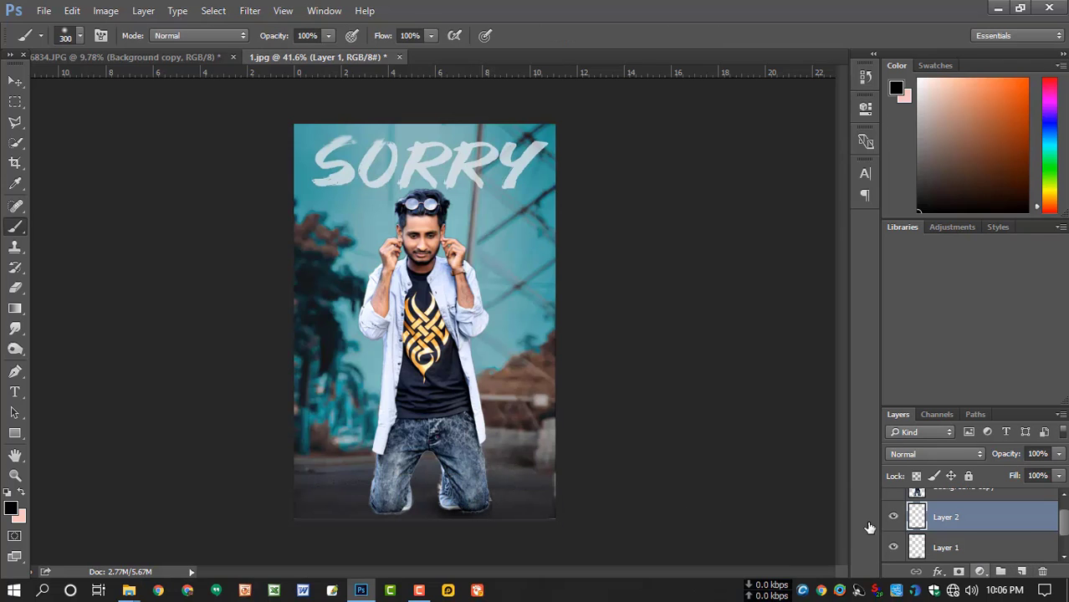
click(347, 384)
key(ctrl+t)
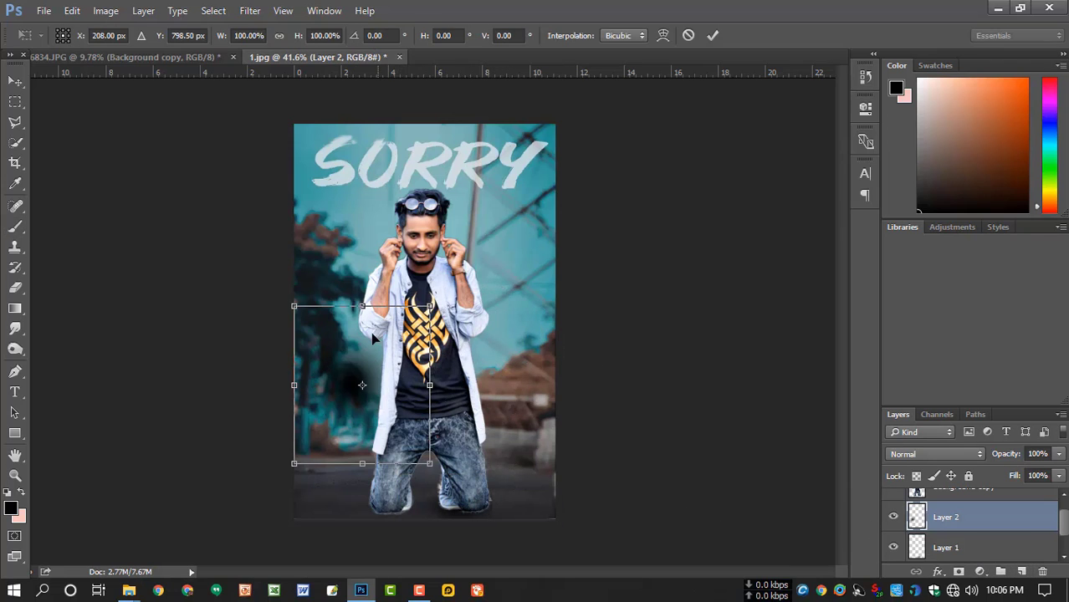
mouse_move(363, 306)
mouse_down()
mouse_move(362, 410)
mouse_move(428, 514)
mouse_move(406, 478)
mouse_up()
key(b)
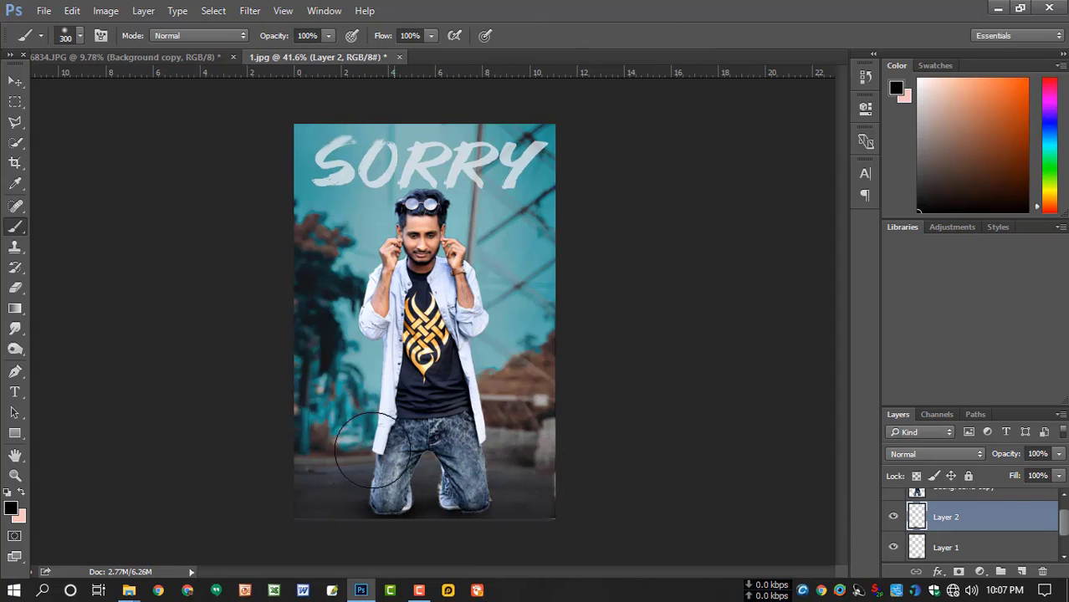
- Add a layer mask to the man's Background copy layer
scroll(437, 407, up, 5)
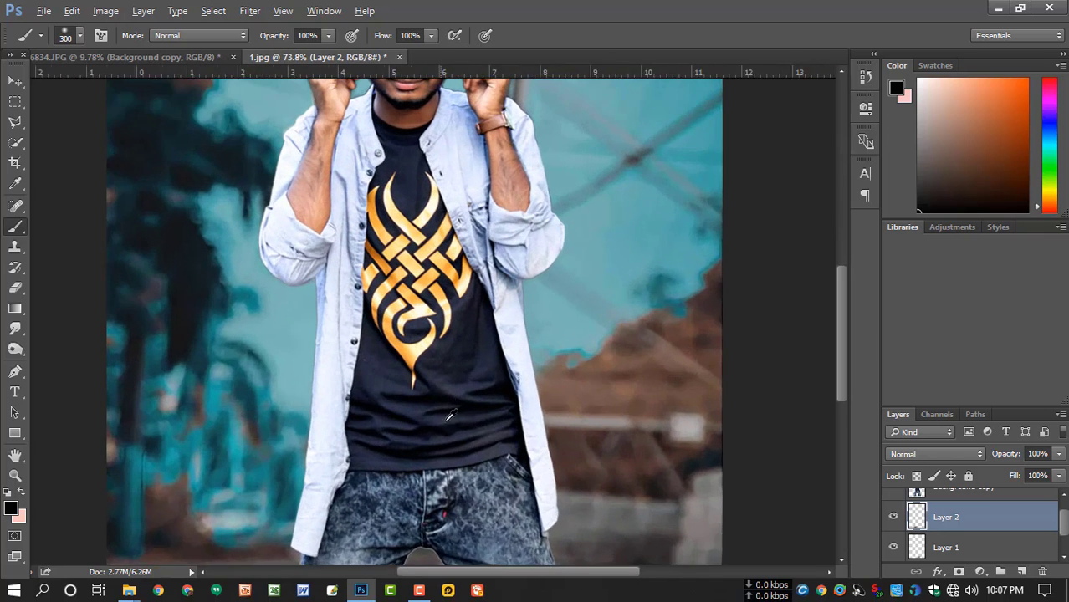
scroll(470, 470, down, 6)
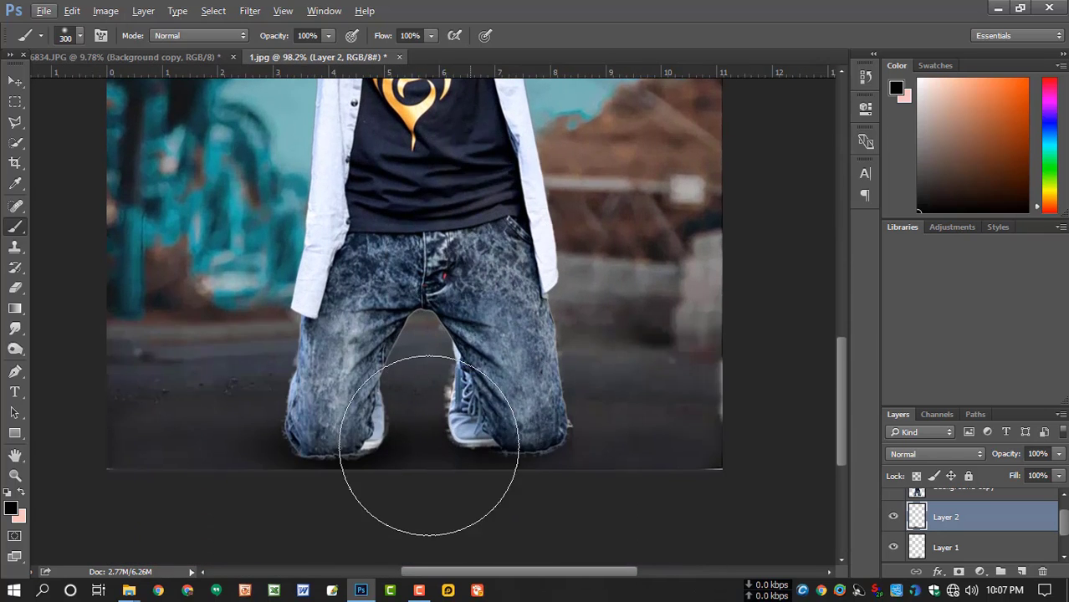
scroll(432, 435, up, 2)
scroll(997, 542, up, 1)
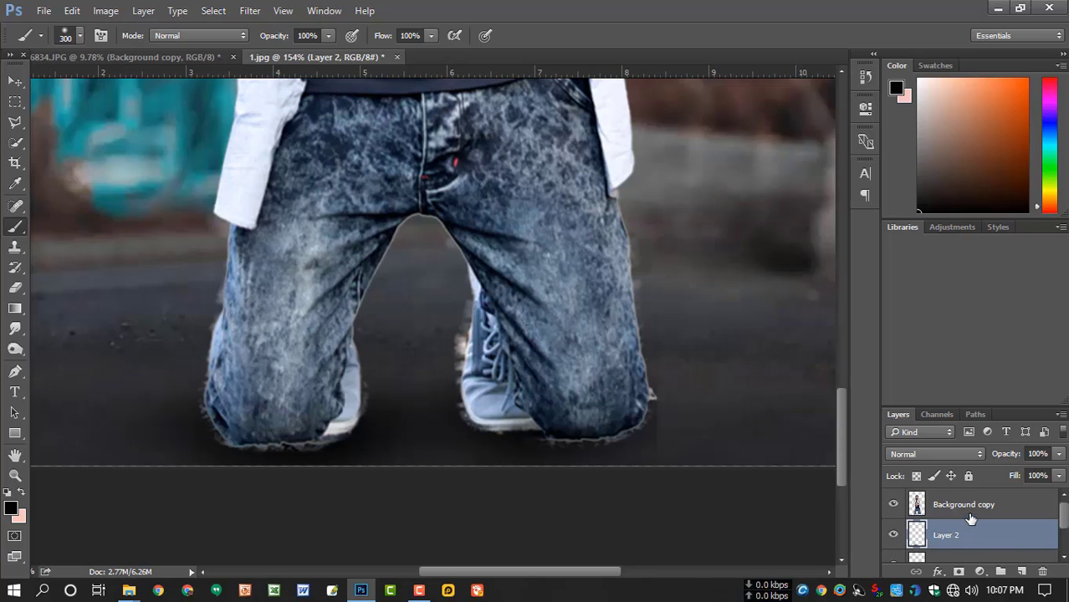
click(971, 511)
key(bracketleft)
key(bracketleft)
key(bracketleft)
key(bracketleft)
key(bracketleft)
key(bracketleft)
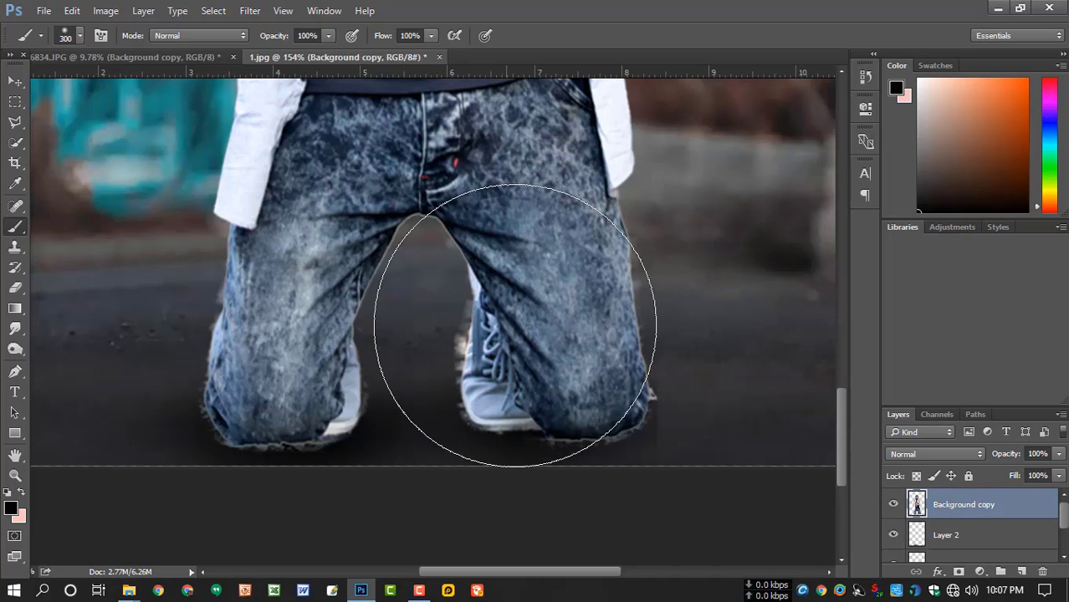
click(958, 571)
- Mask out the ragged edge around the left-hand knee and shoe in black with a 15 to 25 px brush
key(bracketleft)
key(bracketleft)
key(bracketleft)
key(bracketleft)
key(bracketleft)
key(bracketleft)
key(bracketleft)
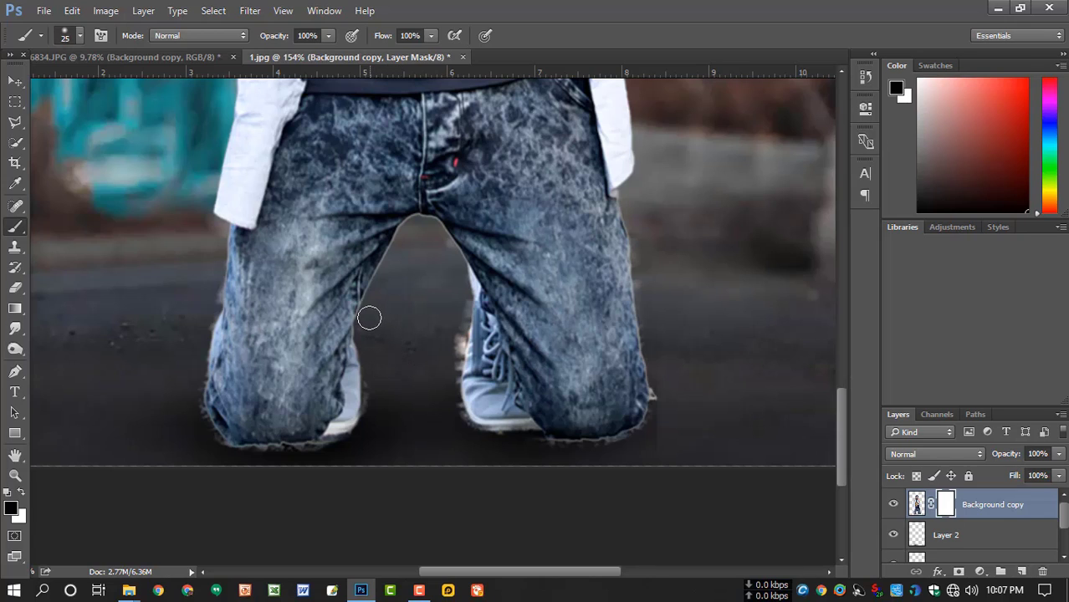
mouse_move(372, 337)
mouse_down()
mouse_move(367, 442)
mouse_move(252, 454)
mouse_up()
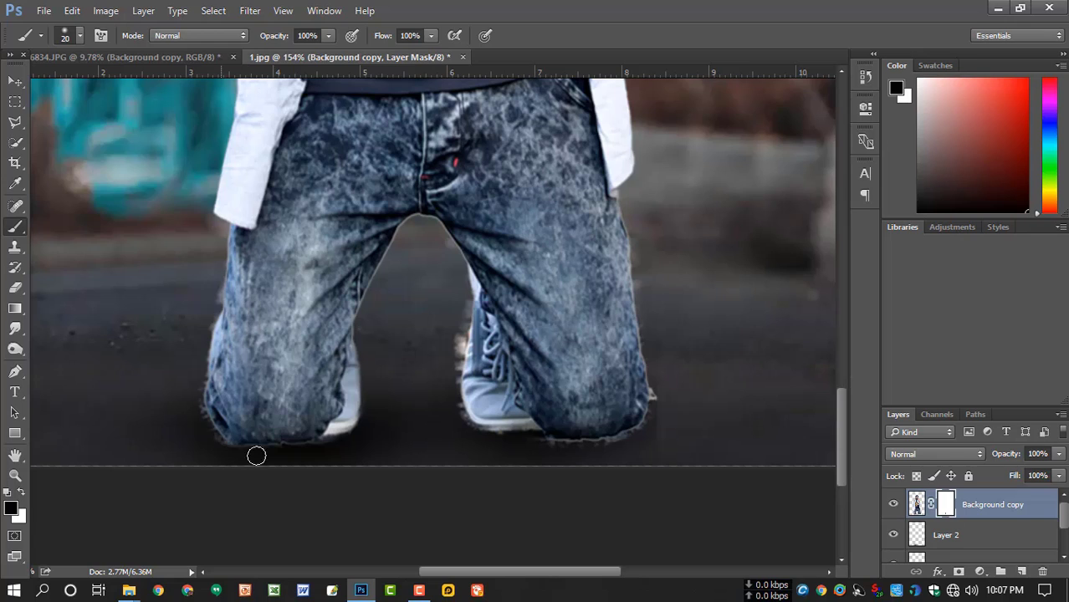
mouse_move(350, 444)
mouse_down()
mouse_move(244, 457)
mouse_move(191, 394)
mouse_move(203, 425)
mouse_move(190, 378)
mouse_move(208, 330)
mouse_up()
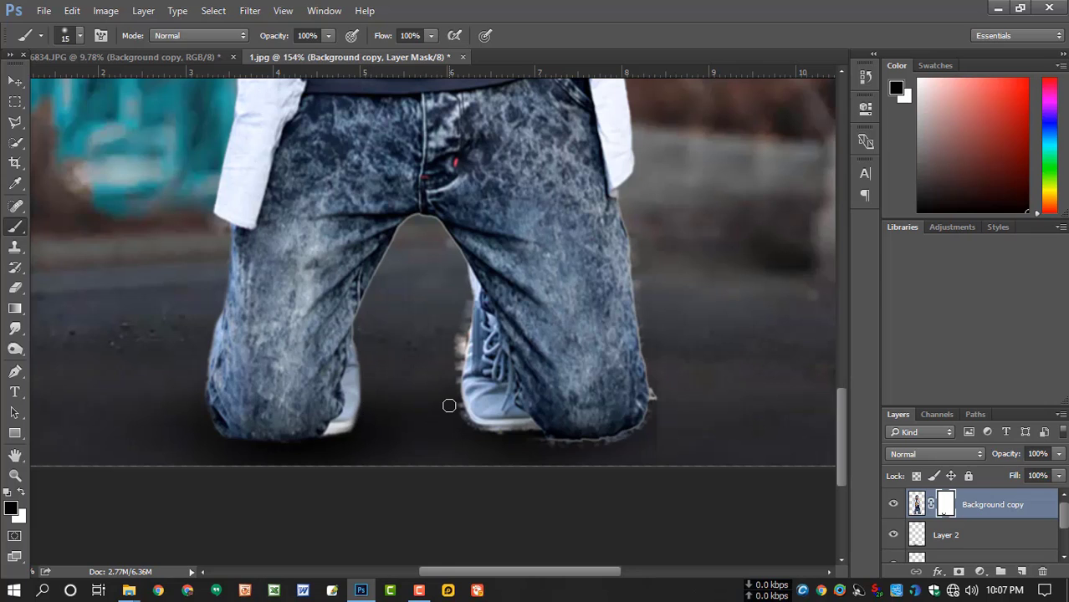
- Mask out the leftover fringe around the right-hand shoe, knee and outer leg with a 9 to 20 px brush
scroll(449, 406, right, 3)
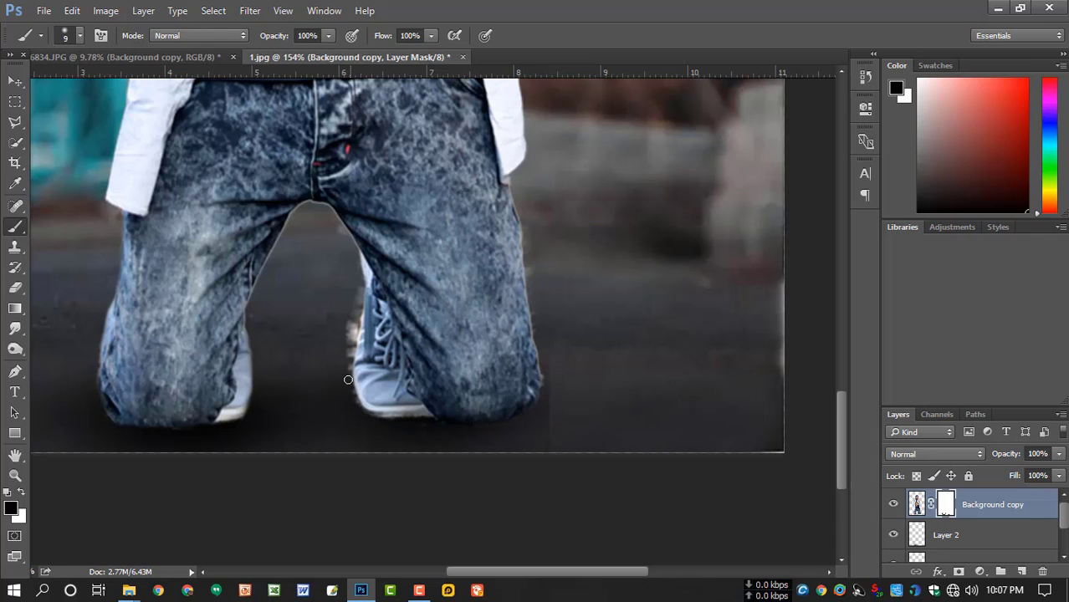
drag(347, 363, 360, 295)
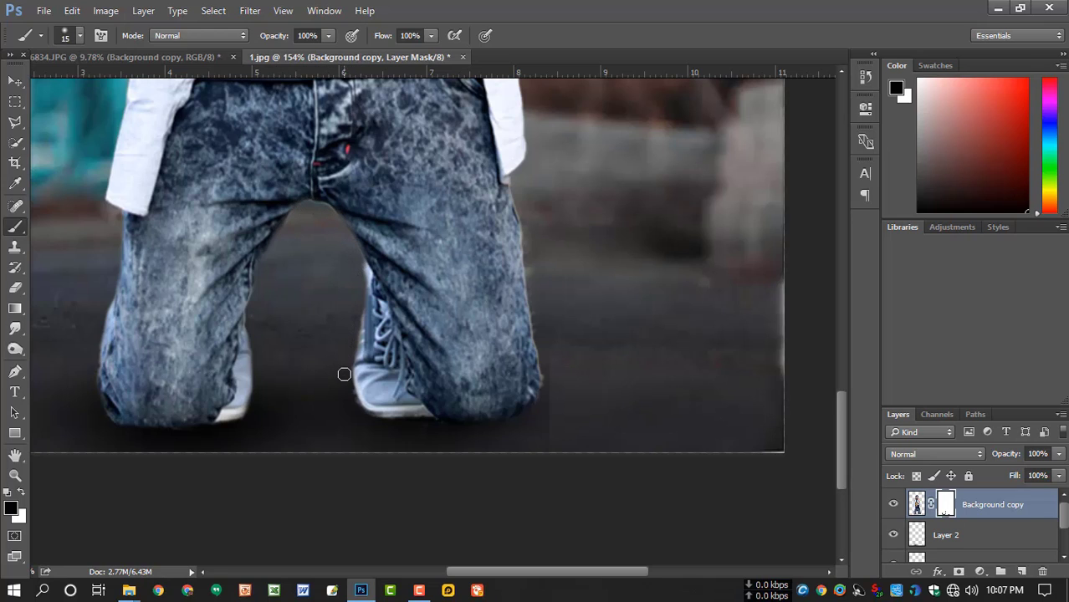
drag(517, 454, 458, 442)
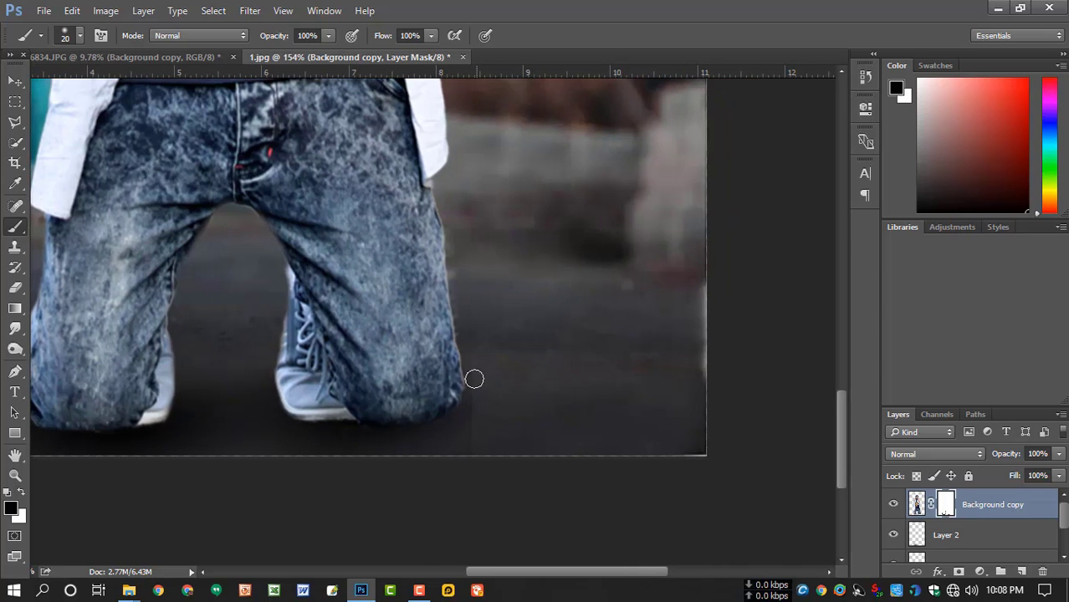
drag(459, 297, 444, 209)
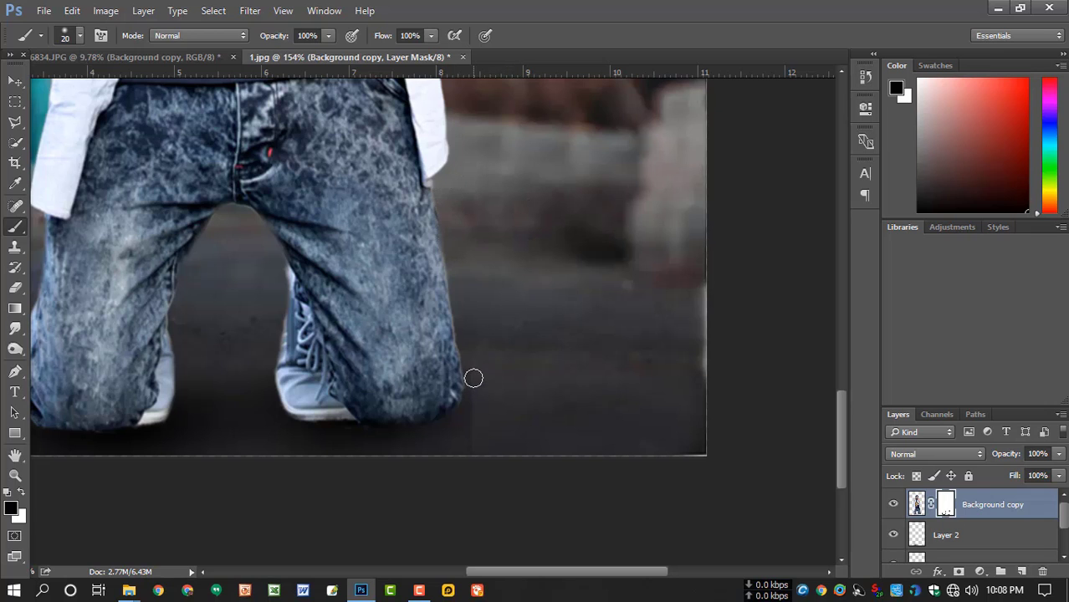
scroll(493, 313, down, 5)
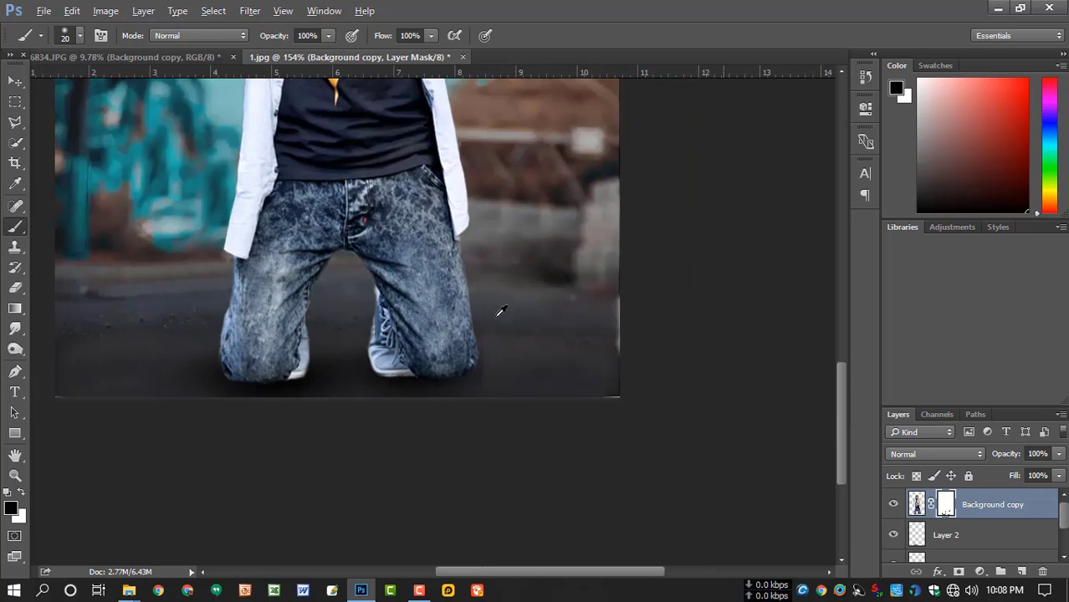
scroll(499, 333, down, 1)
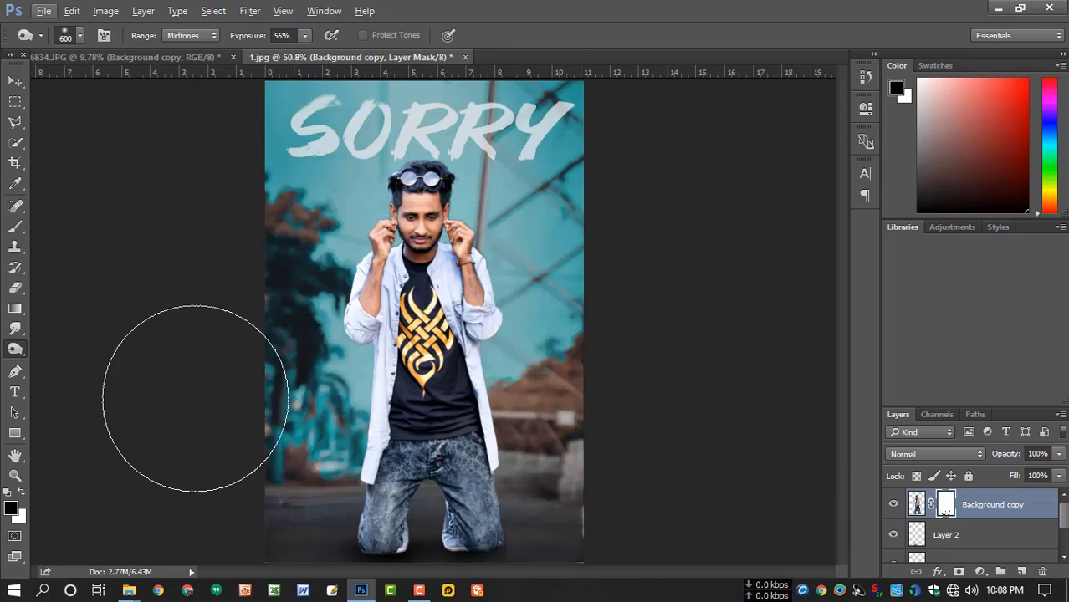
- Apply the layer mask permanently to the man's Background copy layer
click(16, 352)
key(bracketleft)
key(bracketleft)
key(bracketleft)
key(bracketleft)
key(bracketleft)
key(bracketleft)
key(bracketleft)
key(bracketleft)
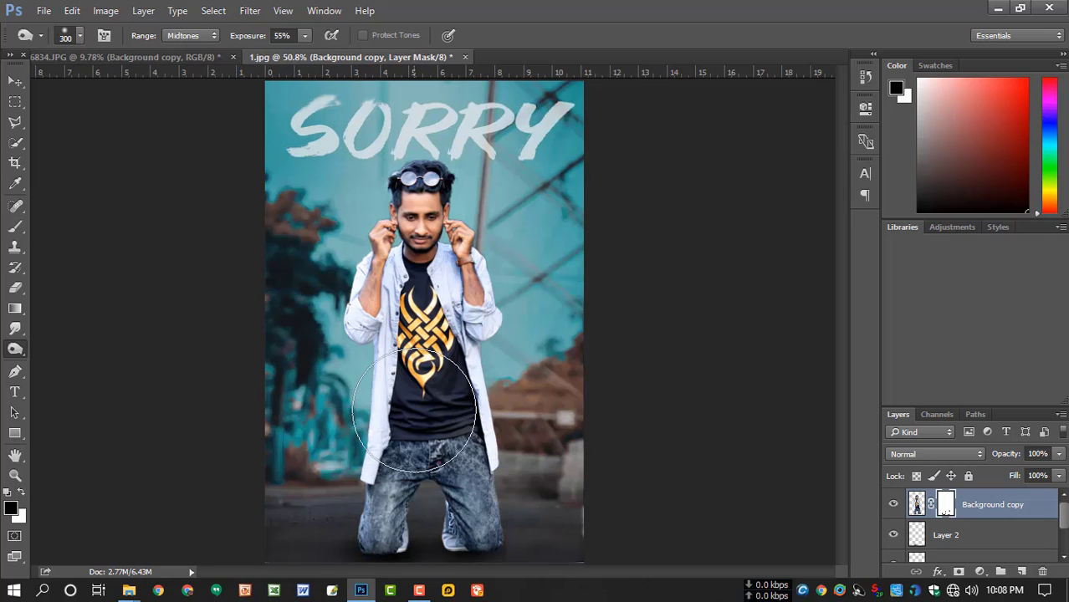
drag(391, 473, 395, 473)
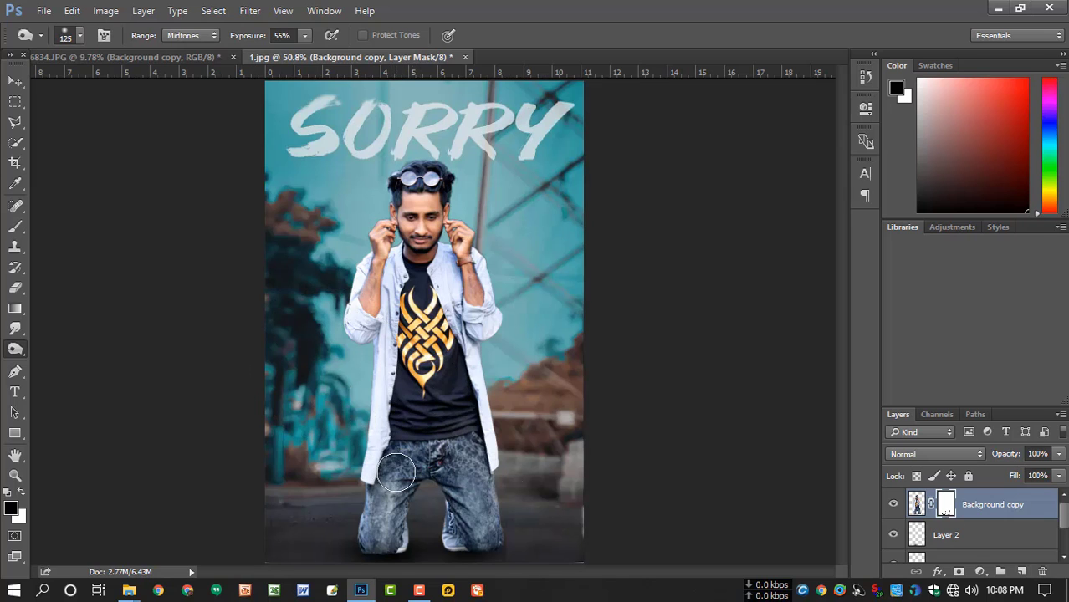
right_click(949, 517)
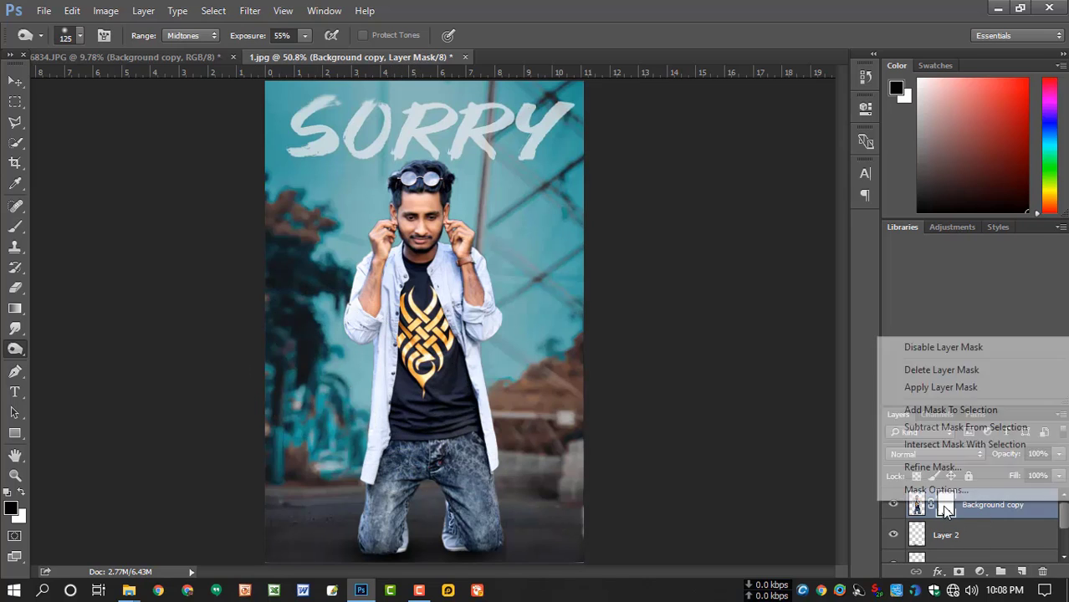
click(948, 384)
- Darken the man's jeans with the Burn tool on Midtones at 55% exposure, using a 100 to 150 px brush
key(bracketright)
mouse_move(484, 503)
mouse_down()
mouse_move(473, 493)
mouse_move(489, 501)
mouse_move(491, 541)
mouse_up()
mouse_move(372, 548)
mouse_down()
mouse_move(378, 505)
mouse_move(373, 536)
mouse_move(379, 506)
mouse_move(359, 508)
mouse_move(410, 507)
mouse_move(364, 545)
mouse_move(485, 539)
mouse_move(429, 533)
mouse_move(440, 523)
mouse_move(449, 542)
mouse_move(448, 470)
mouse_move(390, 451)
mouse_move(399, 462)
mouse_move(420, 366)
mouse_move(427, 399)
mouse_up()
key(bracketright)
key(bracketleft)
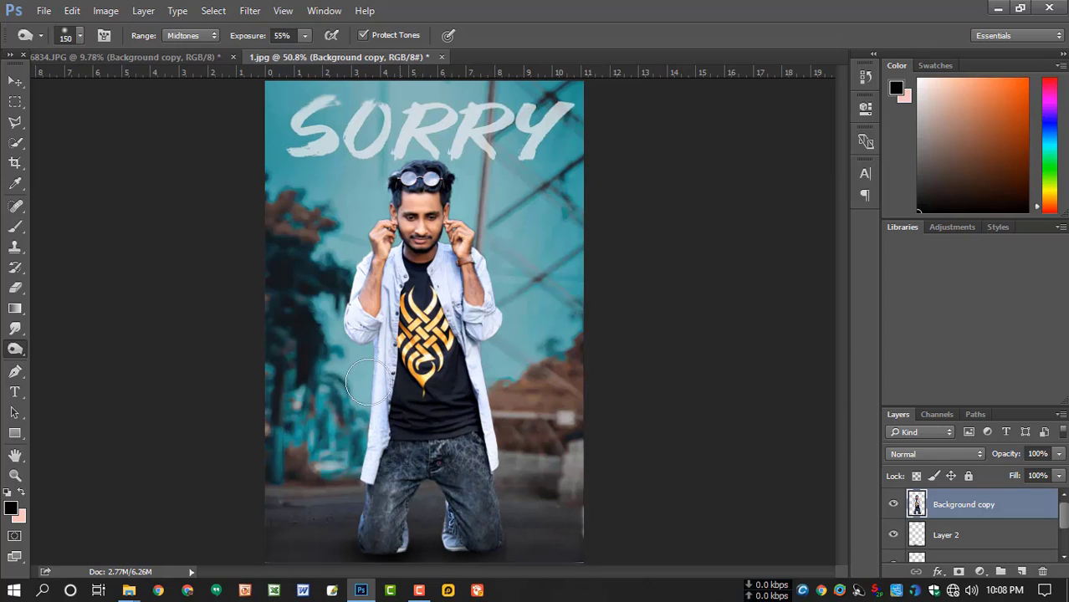
mouse_move(494, 368)
mouse_down()
mouse_move(489, 428)
mouse_move(429, 446)
mouse_move(511, 450)
mouse_move(388, 483)
mouse_move(511, 485)
mouse_move(395, 503)
mouse_move(372, 521)
mouse_move(494, 539)
mouse_move(493, 530)
mouse_move(408, 537)
mouse_move(414, 544)
mouse_move(408, 533)
mouse_move(409, 553)
mouse_move(477, 549)
mouse_move(450, 542)
mouse_move(448, 527)
mouse_move(448, 549)
mouse_move(405, 553)
mouse_up()
key(bracketleft)
key(bracketleft)
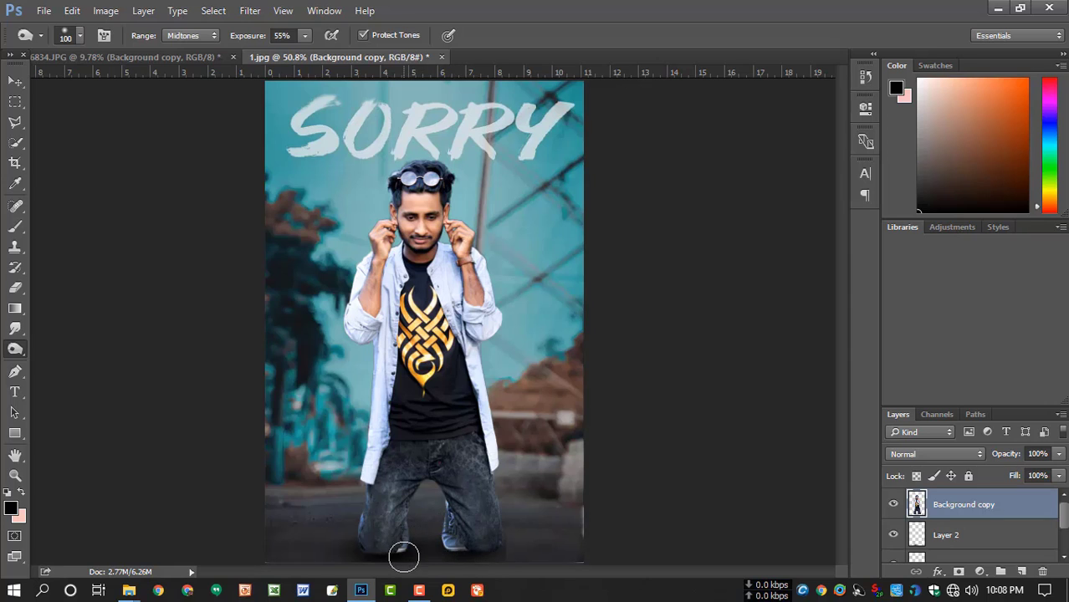
- Burn the thighs and outer edges of the jeans further with a 90 to 150 px brush
mouse_move(405, 473)
mouse_down()
mouse_move(363, 501)
mouse_move(355, 535)
mouse_move(345, 515)
mouse_move(362, 500)
mouse_move(334, 493)
mouse_move(351, 525)
mouse_up()
mouse_move(518, 511)
mouse_down()
mouse_move(496, 493)
mouse_move(493, 465)
mouse_up()
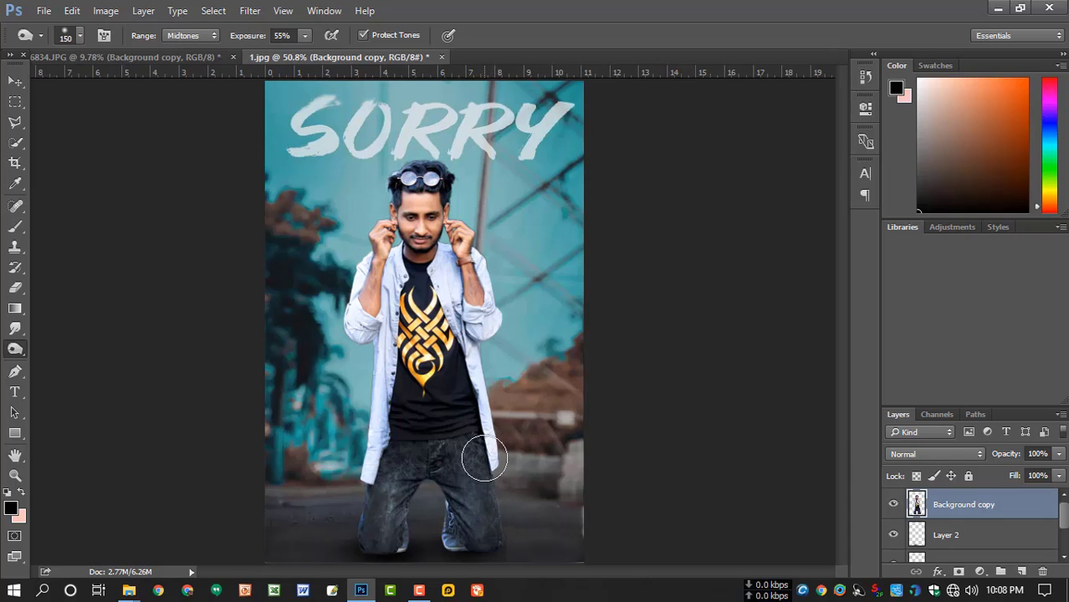
key(bracketright)
key(bracketright)
key(bracketright)
key(bracketleft)
key(bracketleft)
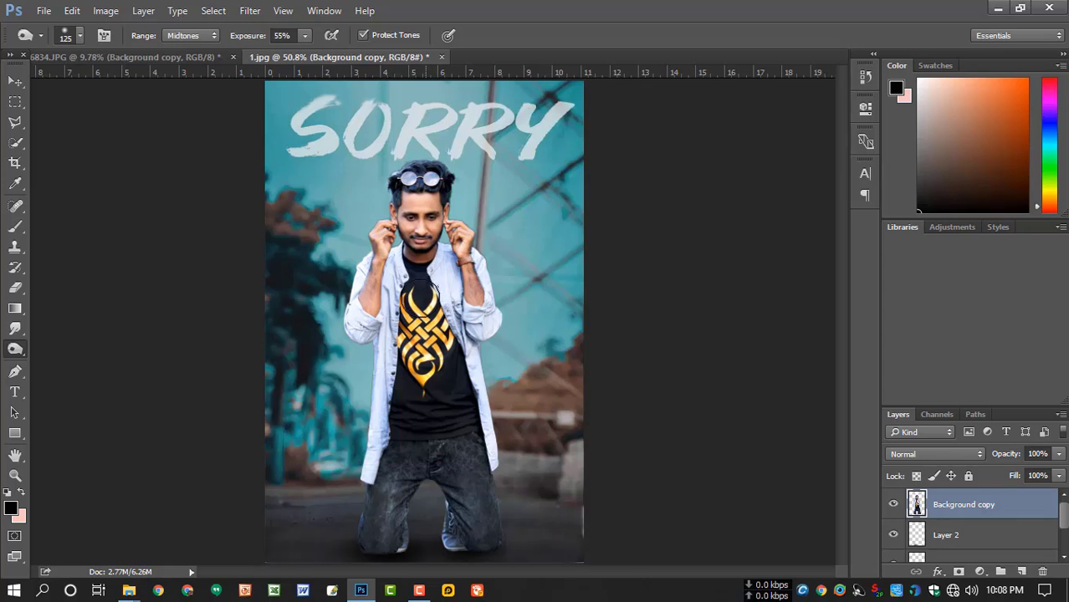
key(bracketleft)
key(bracketleft)
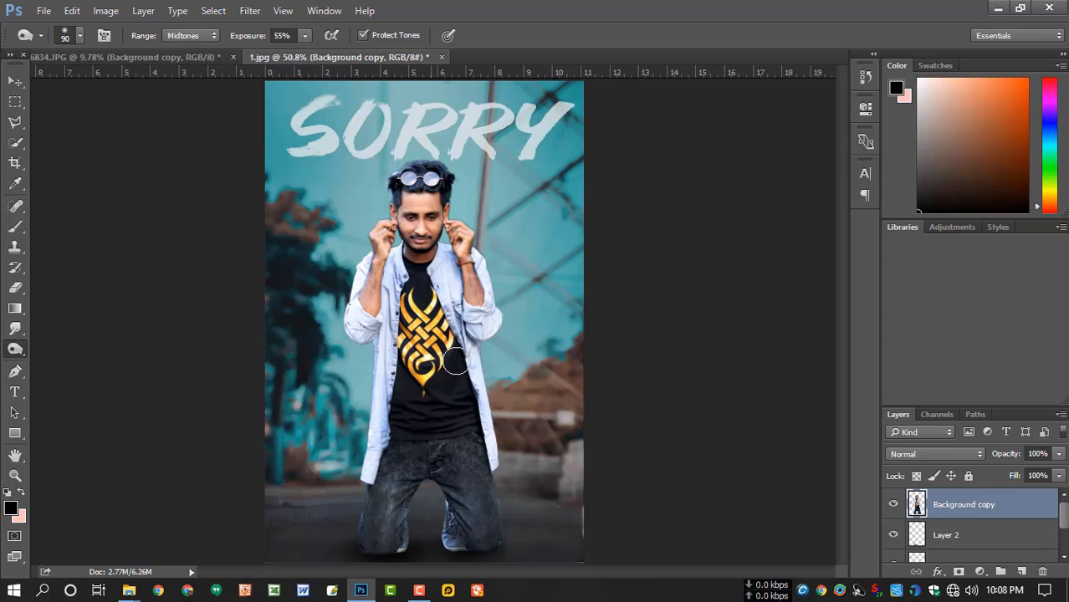
scroll(468, 383, down, 3)
key(bracketright)
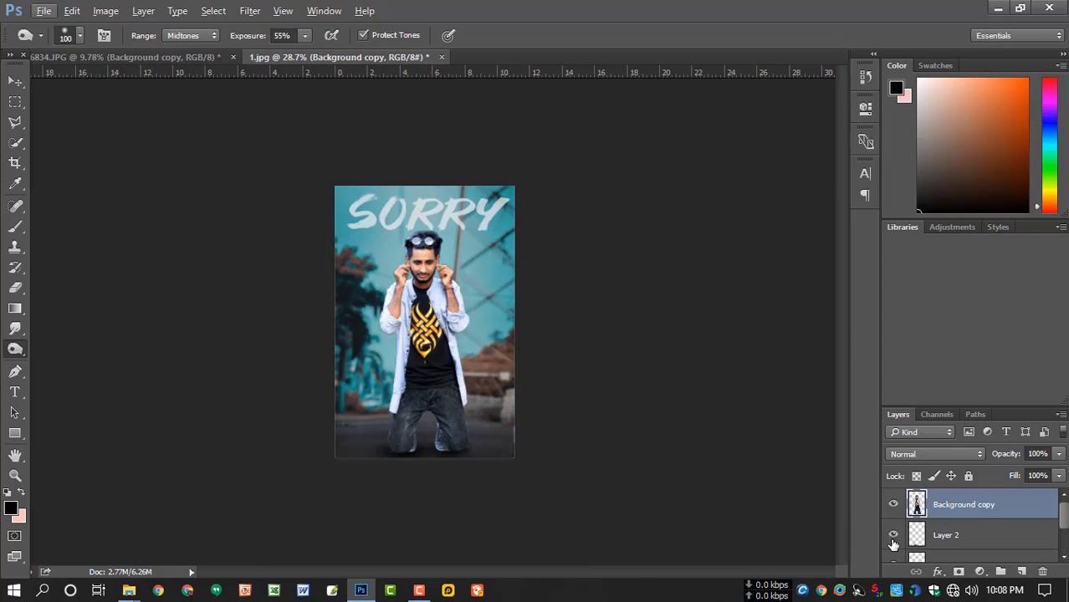
- Add a new layer above the man and set the Gradient tool's foreground color to teal 72bebe
click(1020, 572)
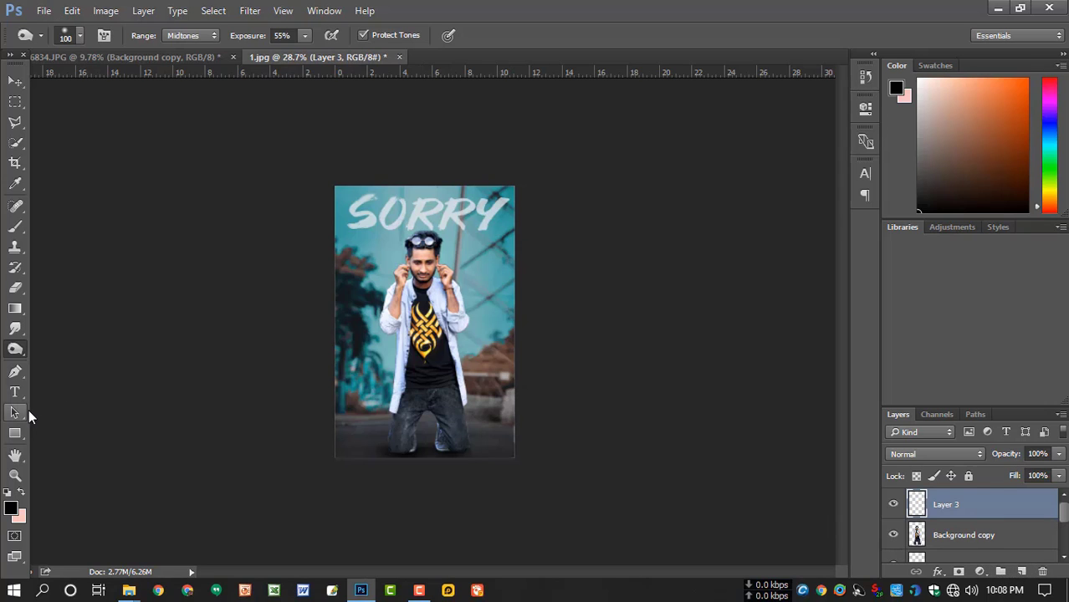
key(g)
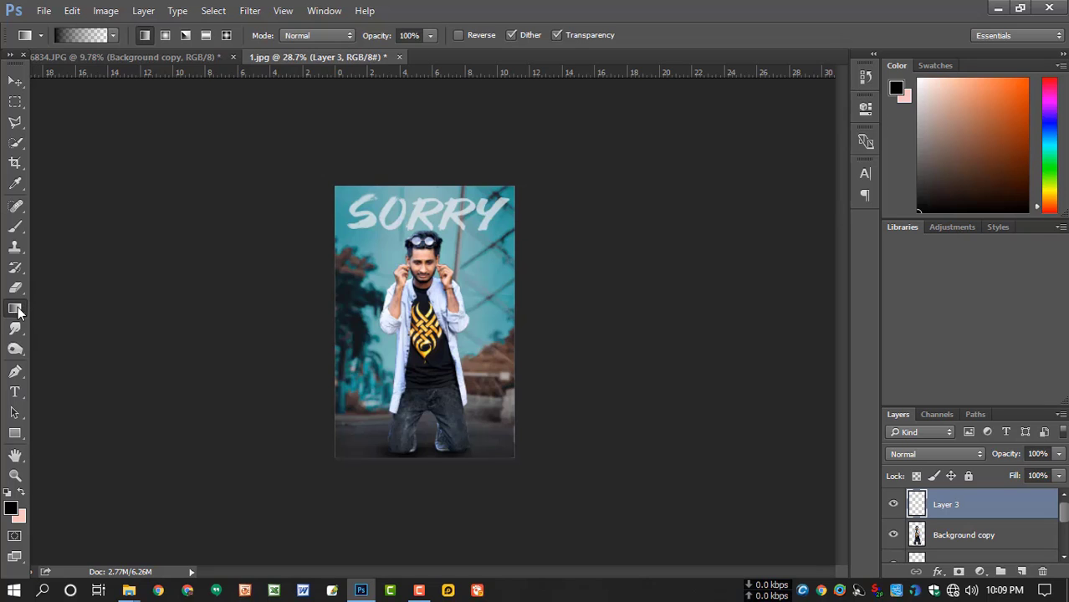
key(ctrl+0)
click(22, 493)
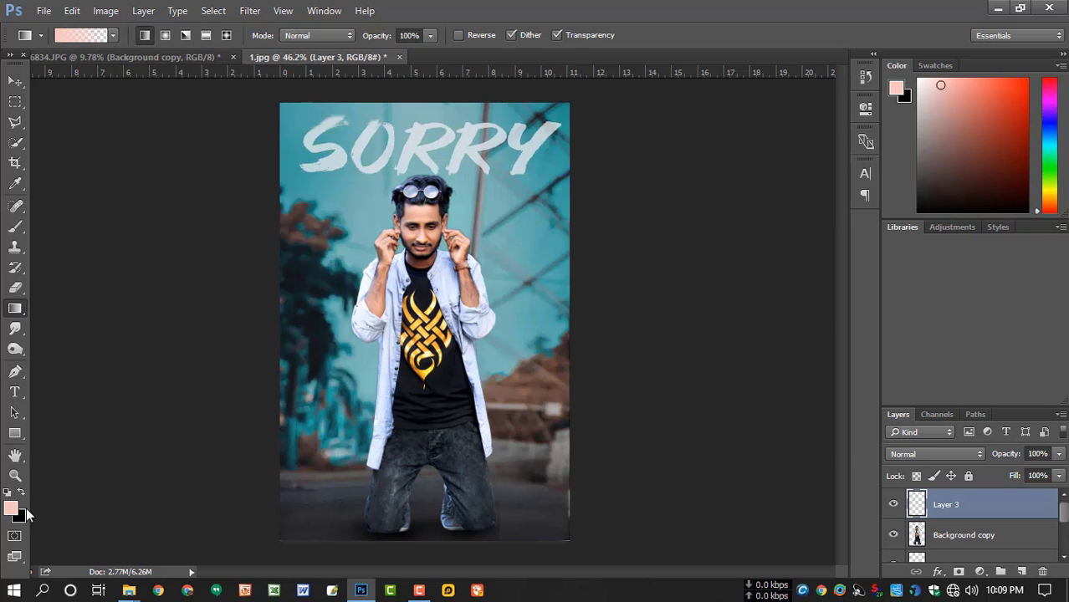
click(11, 508)
click(378, 192)
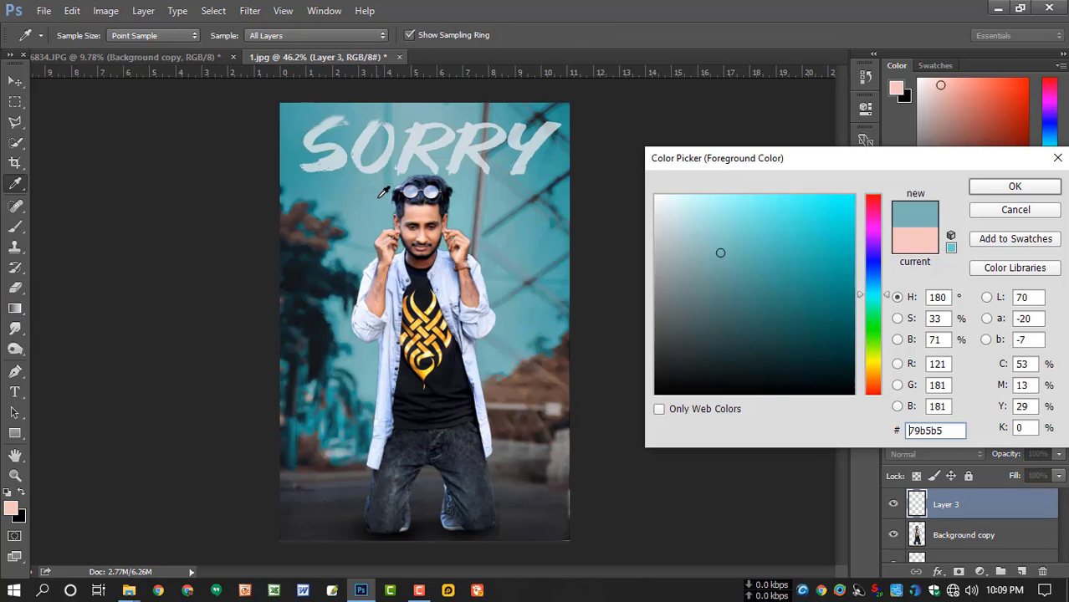
click(735, 245)
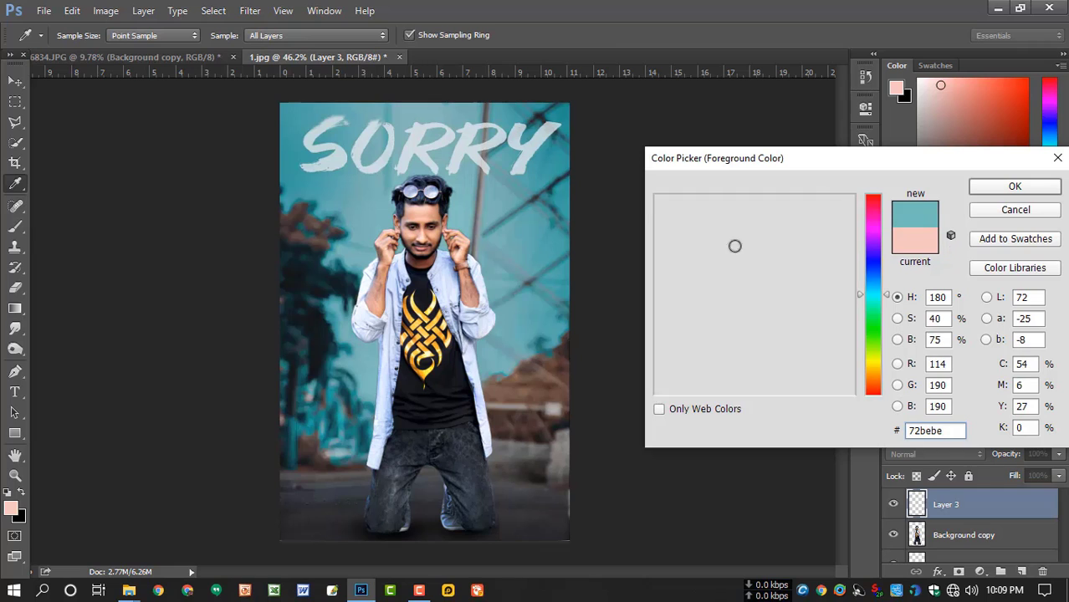
click(1001, 187)
- Draw a linear teal-to-transparent gradient from below the canvas up to the T-shirt logo, and shift it slightly lower
scroll(439, 366, down, 3)
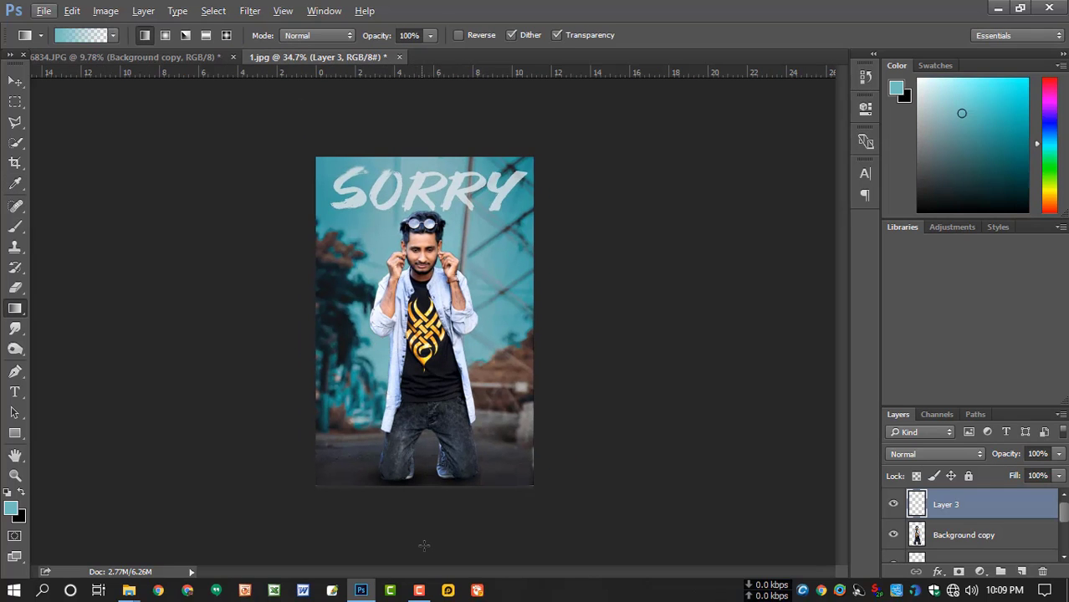
drag(423, 547, 422, 365)
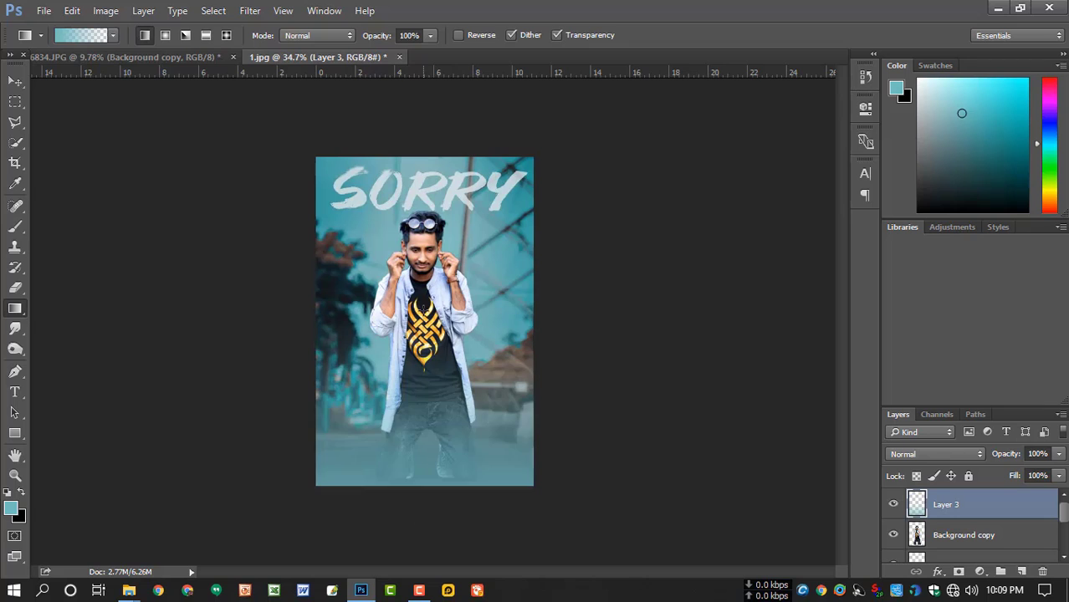
scroll(443, 320, up, 2)
scroll(443, 320, down, 1)
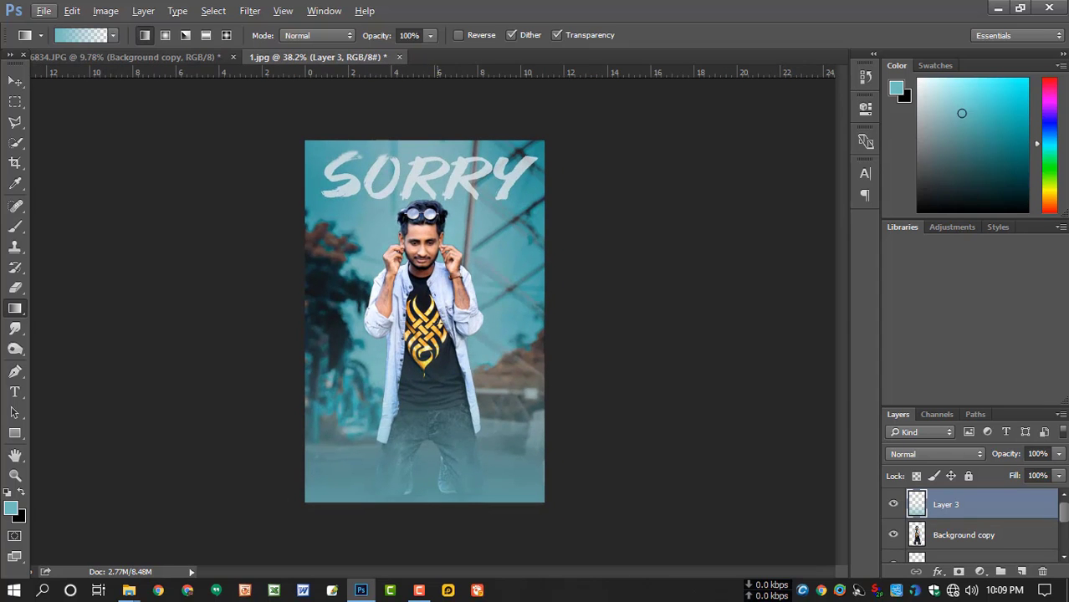
key(ctrl+t)
drag(425, 307, 436, 354)
key(Return)
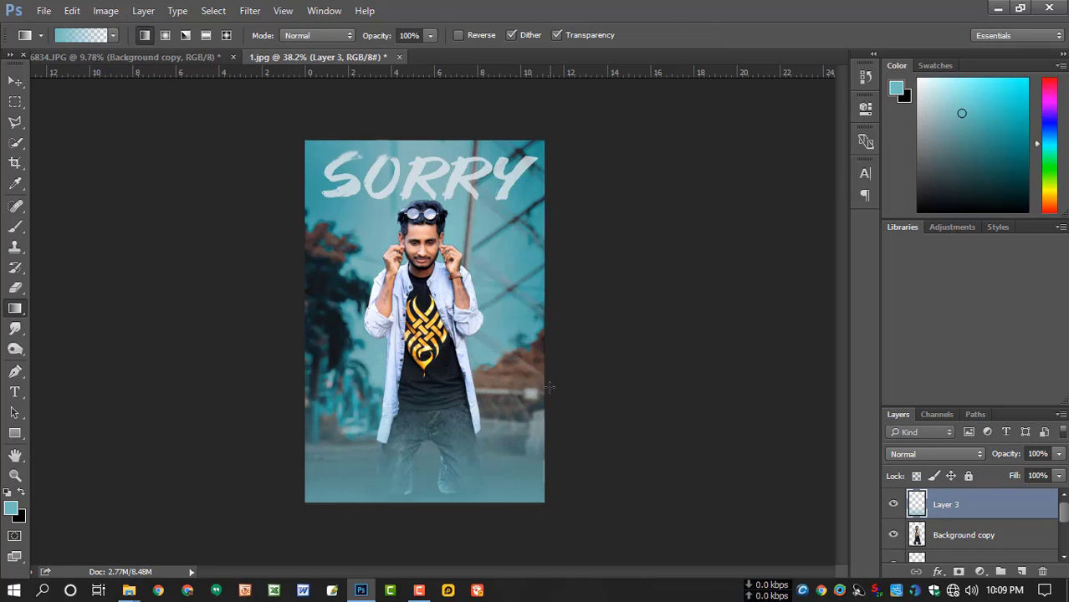
- Lower the opacity of the teal gradient layer to 81%
scroll(438, 333, down, 4)
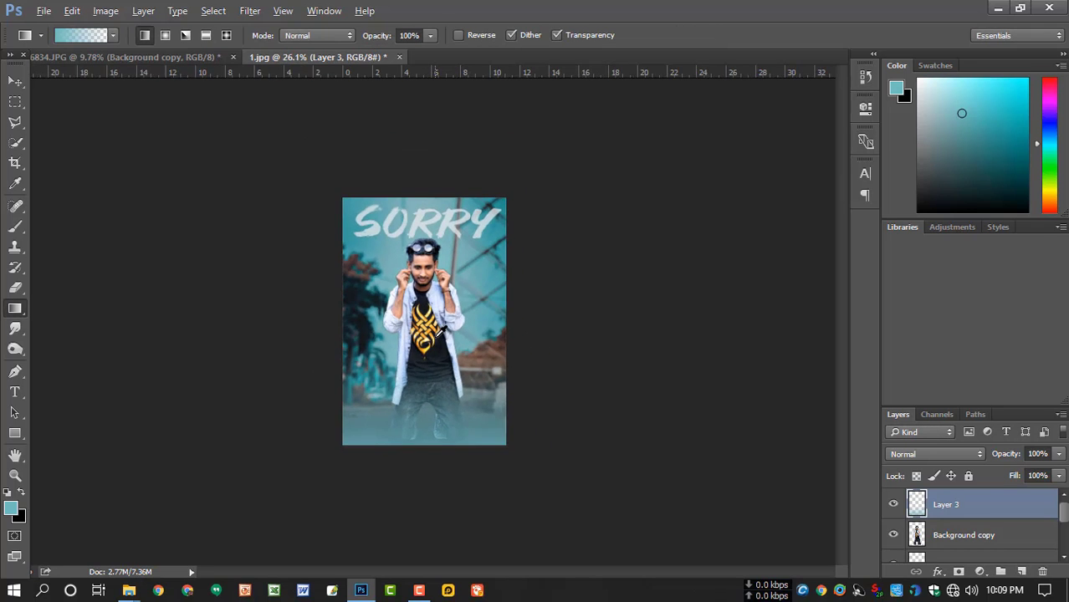
scroll(437, 333, up, 4)
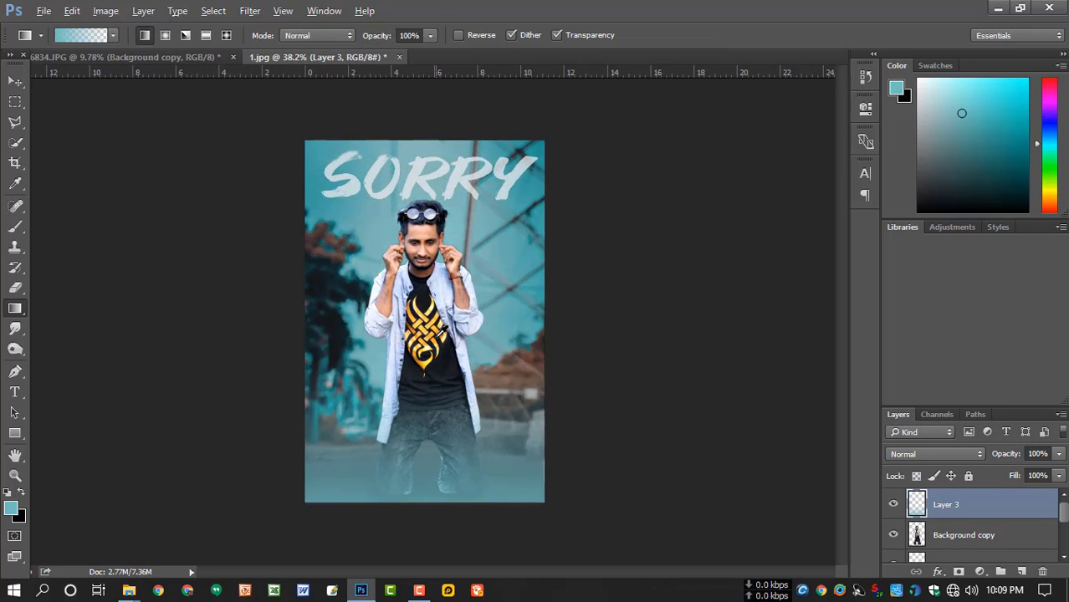
click(1059, 454)
drag(1060, 477, 1045, 477)
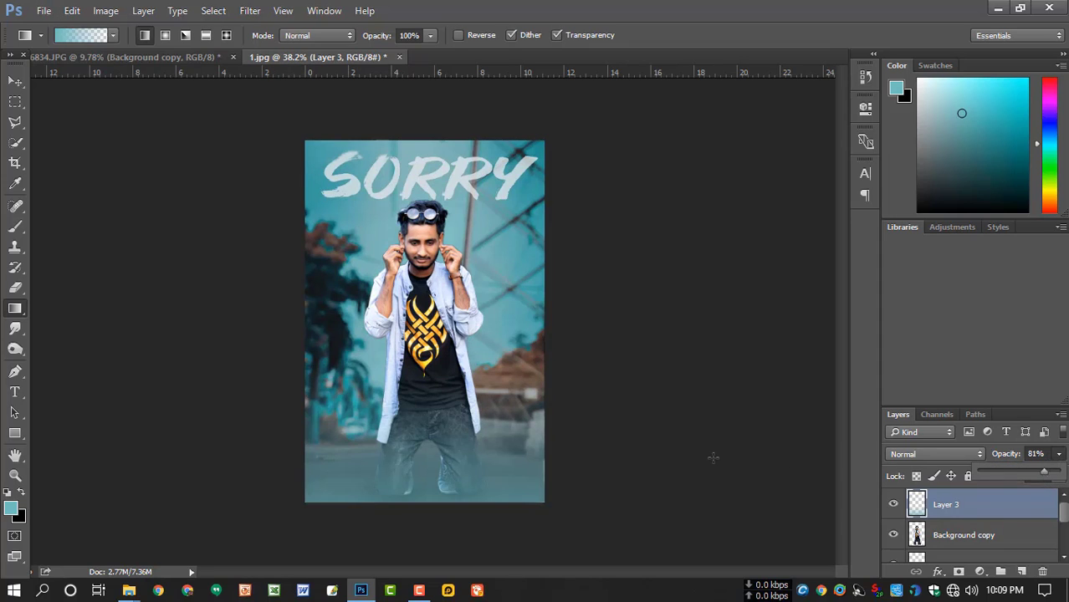
scroll(552, 435, up, 1)
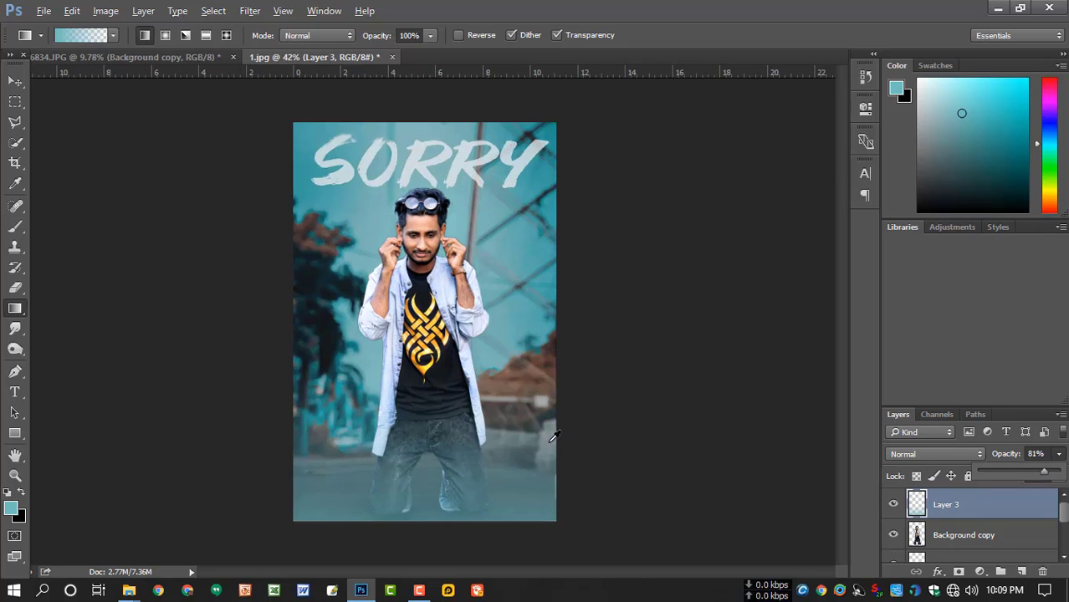
- Duplicate the man's Background copy layer and select the lower of the two copies
click(940, 539)
drag(978, 548, 1021, 573)
click(964, 549)
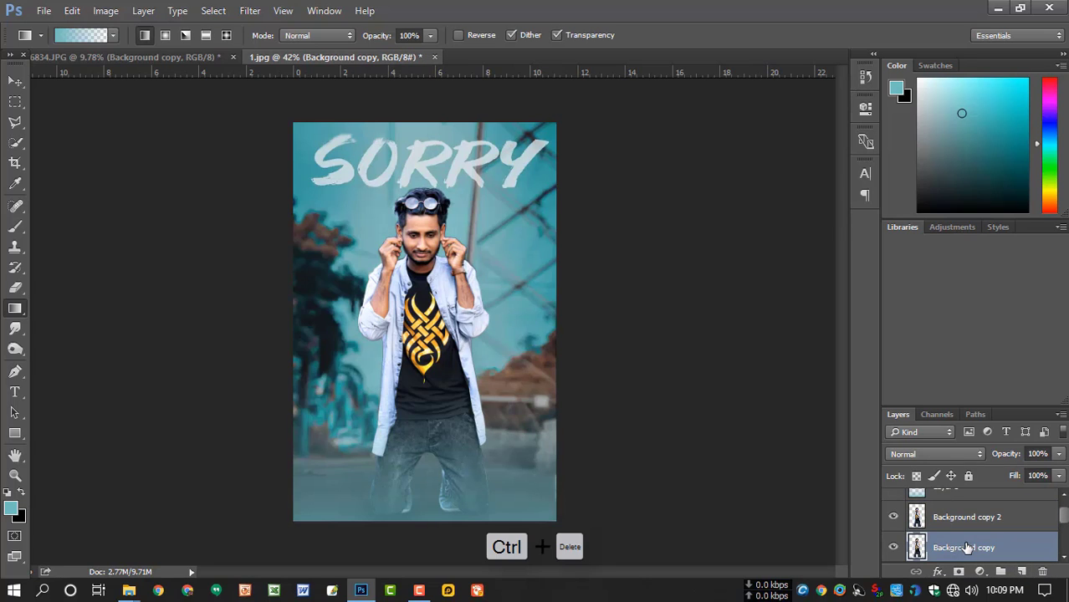
scroll(966, 547, down, 1)
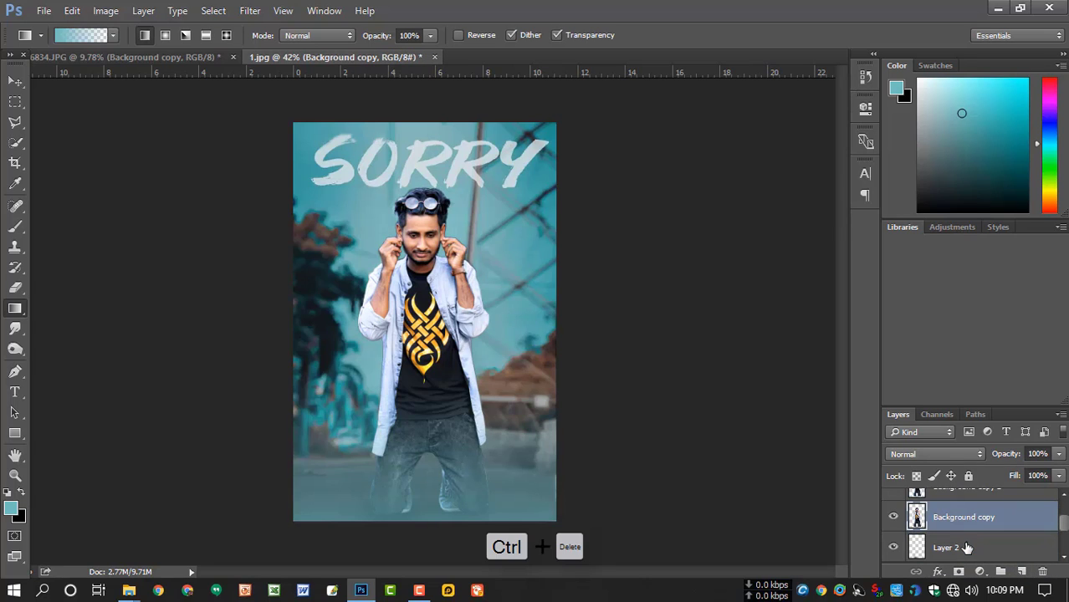
scroll(921, 527, up, 1)
- Load the man's outline as a selection and fill the lower copy with black as a silhouette
ctrl+click(917, 532)
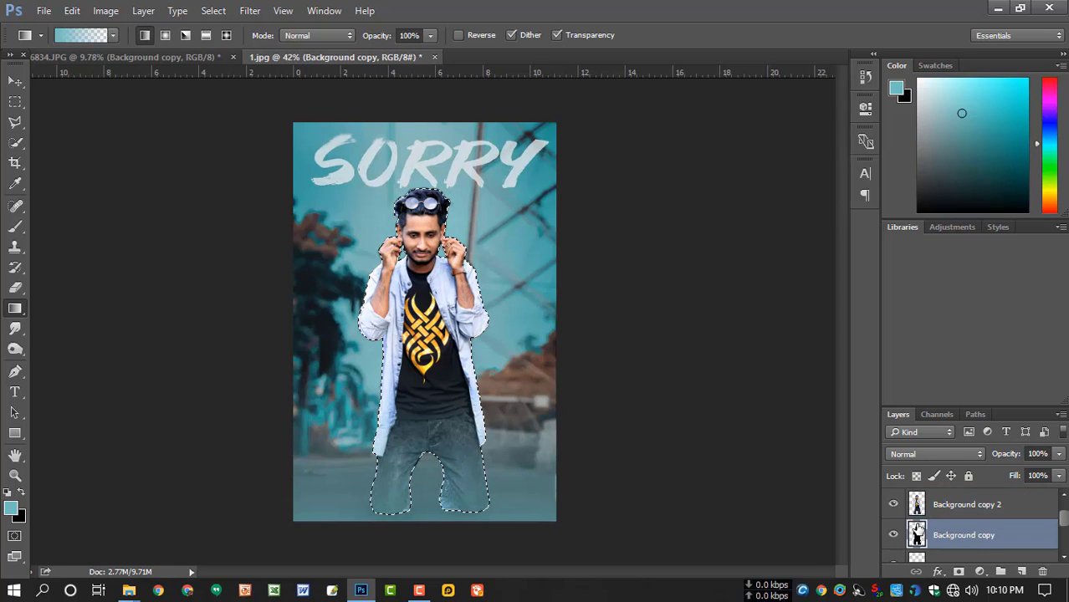
scroll(917, 535, down, 1)
scroll(924, 546, up, 1)
click(892, 506)
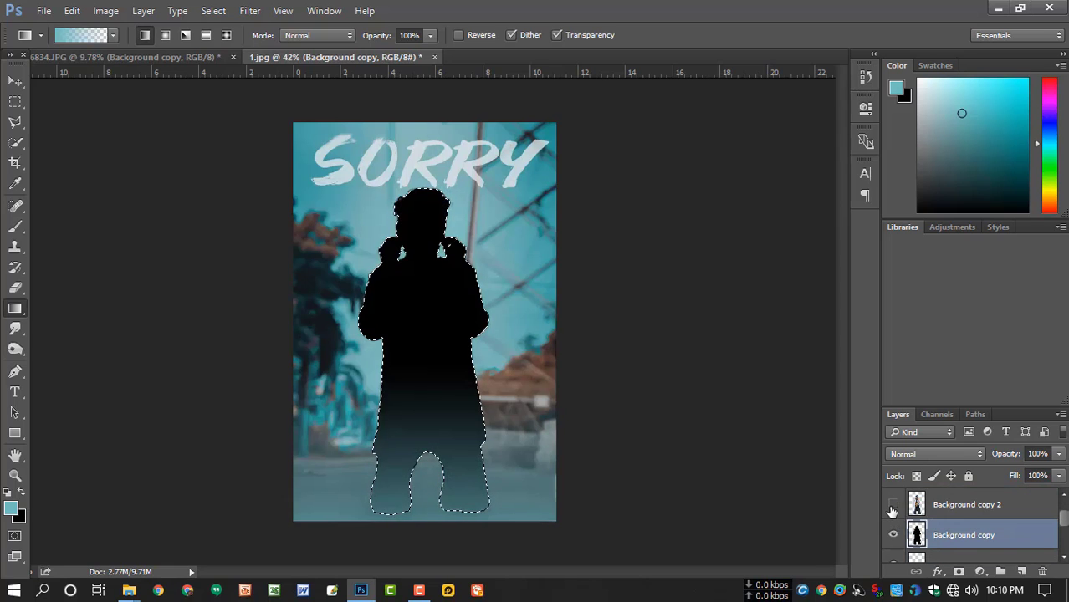
click(892, 505)
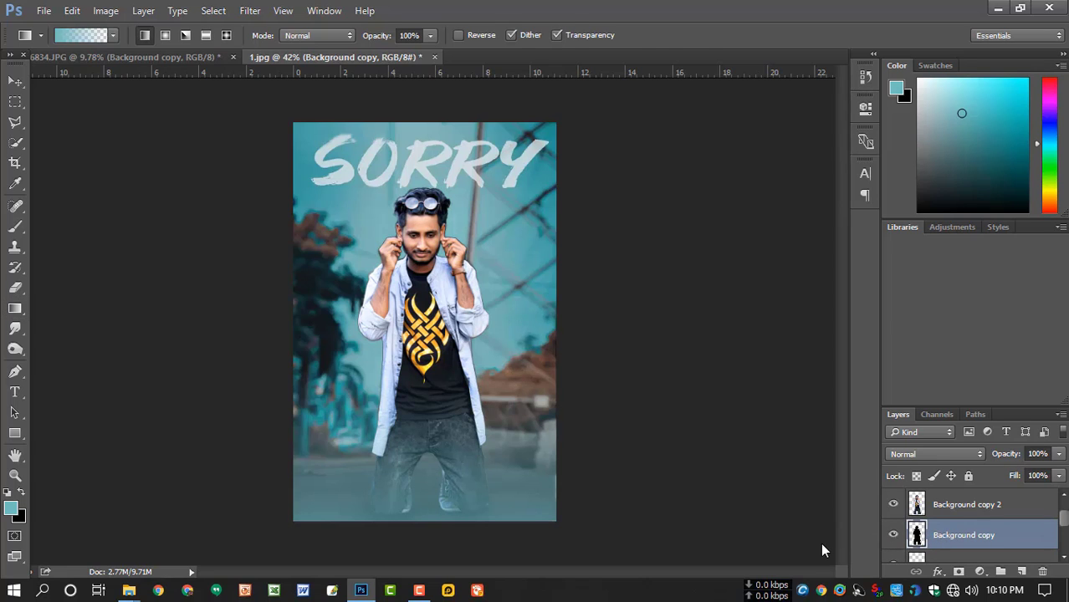
- Squash the black silhouette to about 20.4% height and skew it about -58.5° into a cast shadow on the ground
key(ctrl+t)
drag(479, 355, 486, 329)
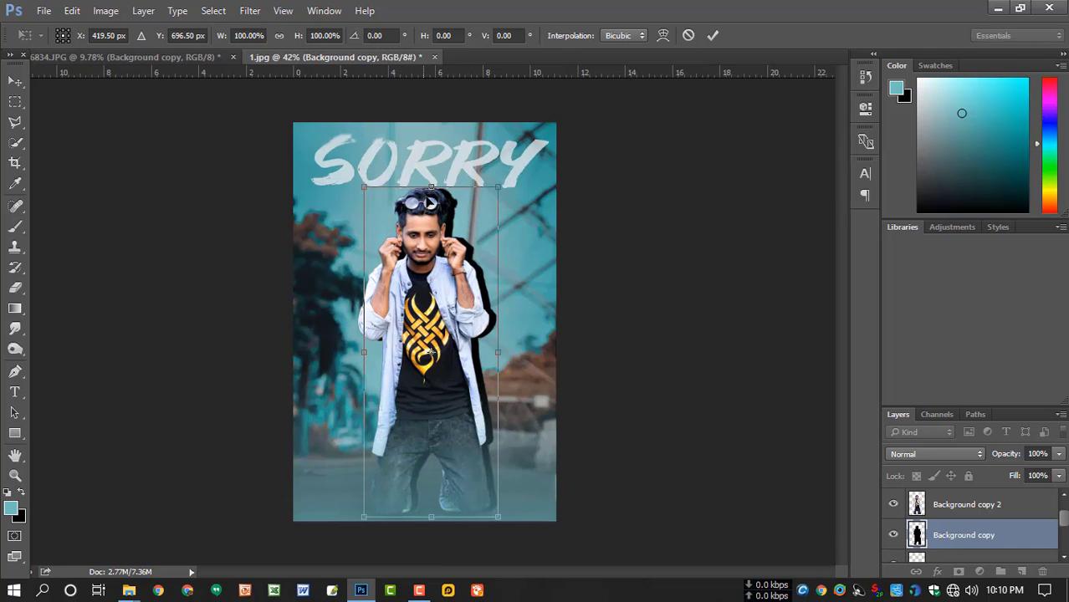
right_click(430, 195)
click(481, 272)
drag(431, 187, 485, 376)
drag(469, 420, 541, 456)
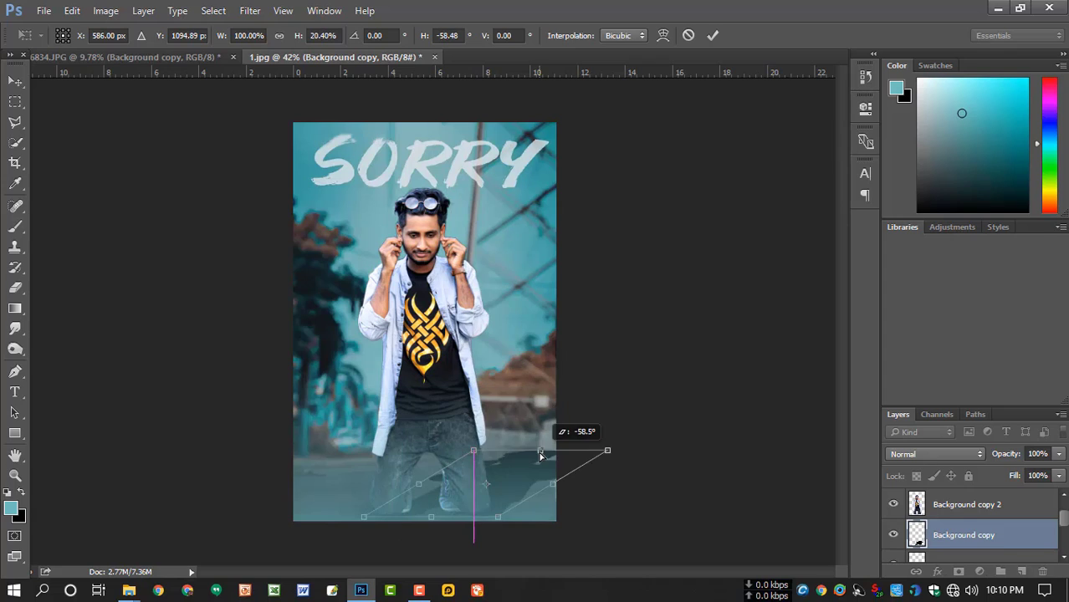
key(Return)
- Lower the opacity of the cast shadow layer to 71%
key(g)
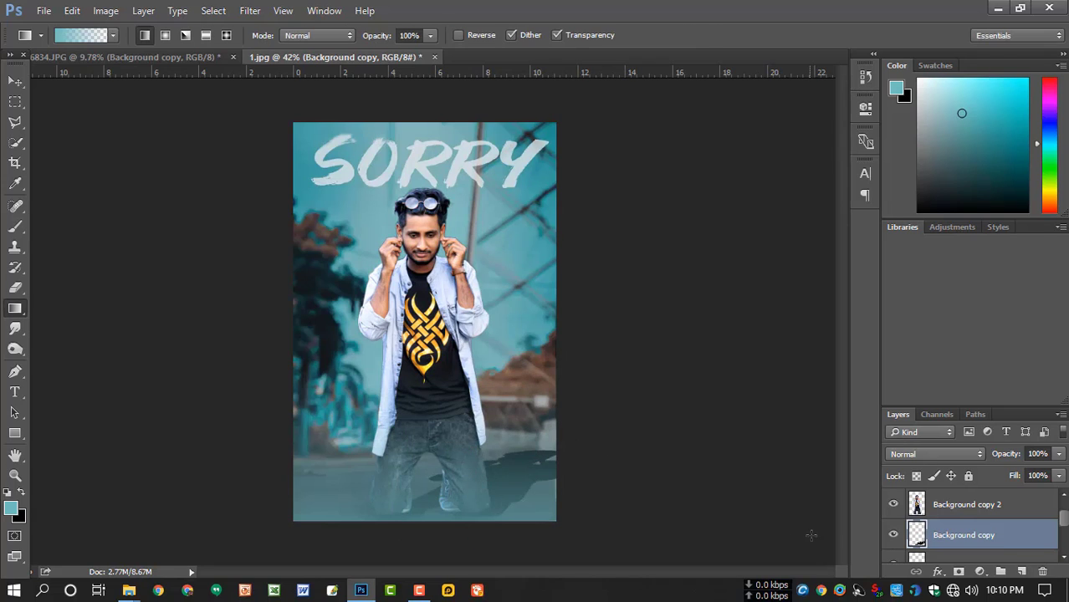
click(1058, 453)
drag(1059, 472, 1020, 473)
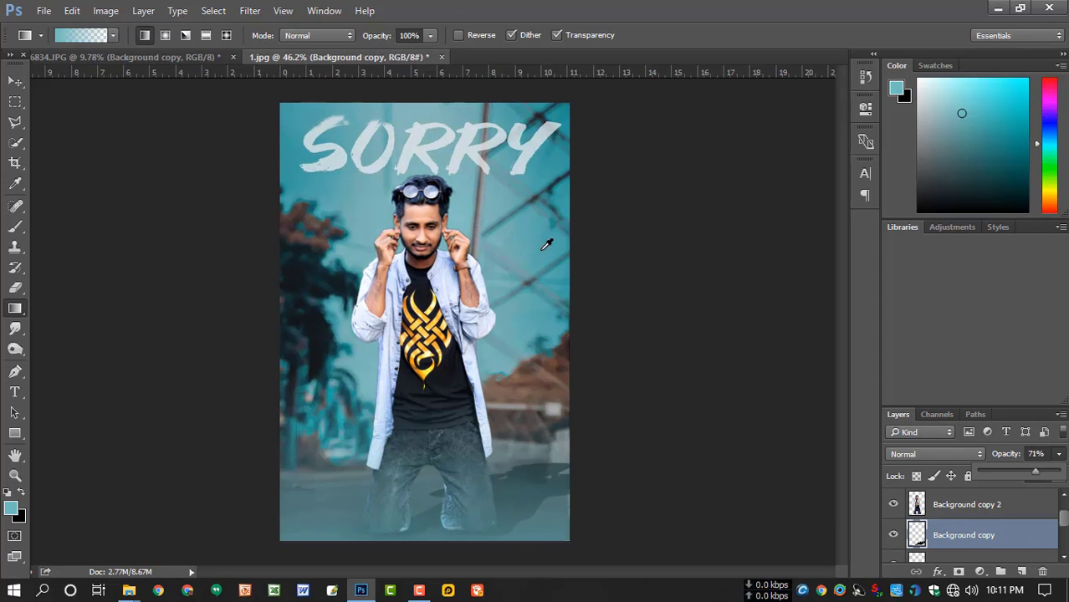
- On the Background copy 2 layer, select the man's hair with a 35 px Quick Selection brush
scroll(460, 215, up, 5)
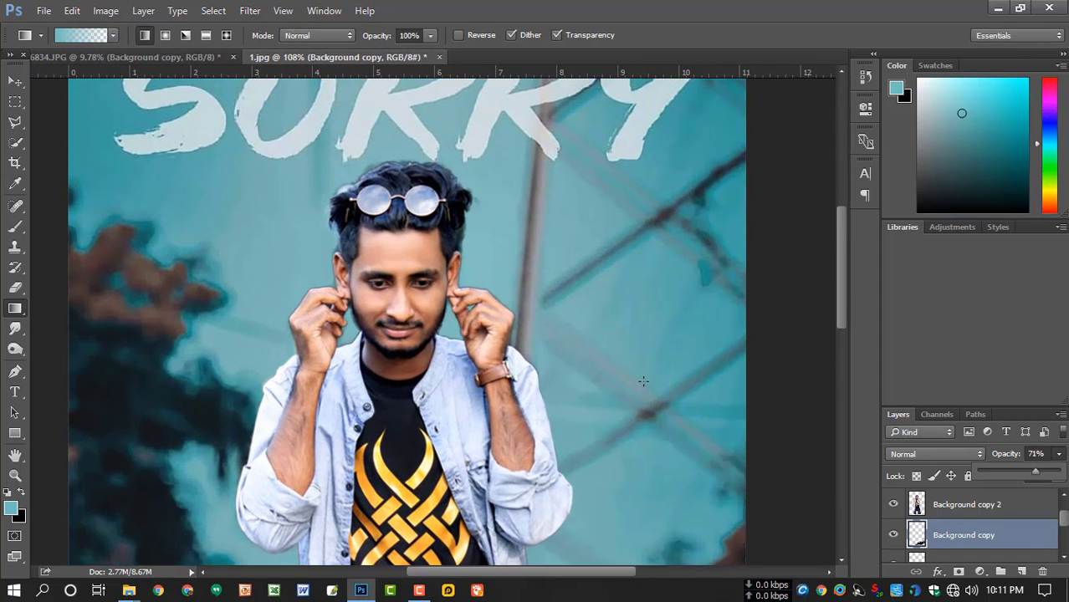
click(918, 506)
scroll(934, 518, up, 1)
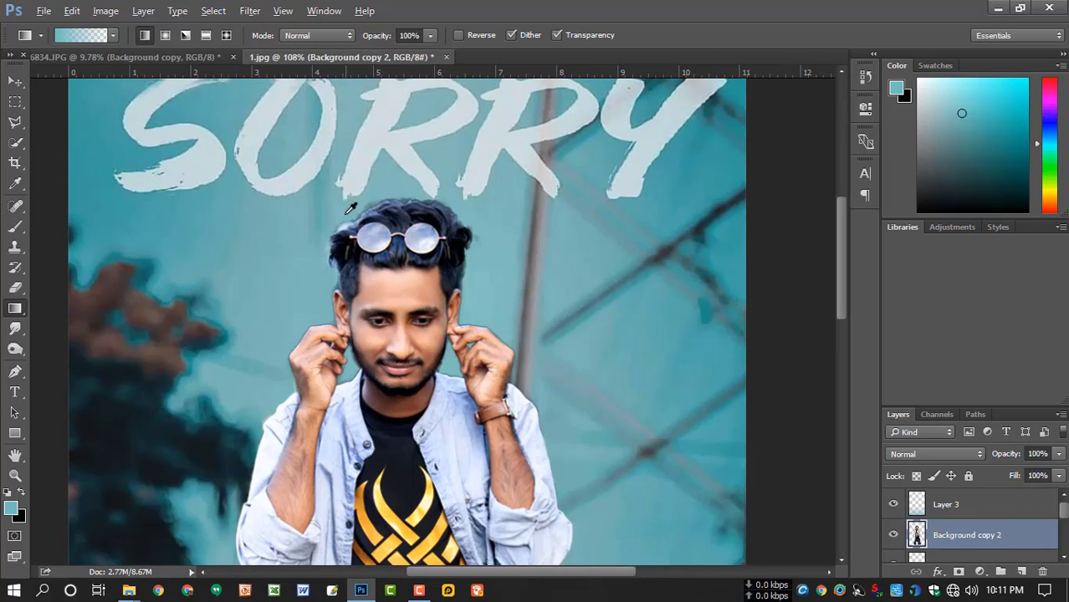
scroll(349, 209, up, 1)
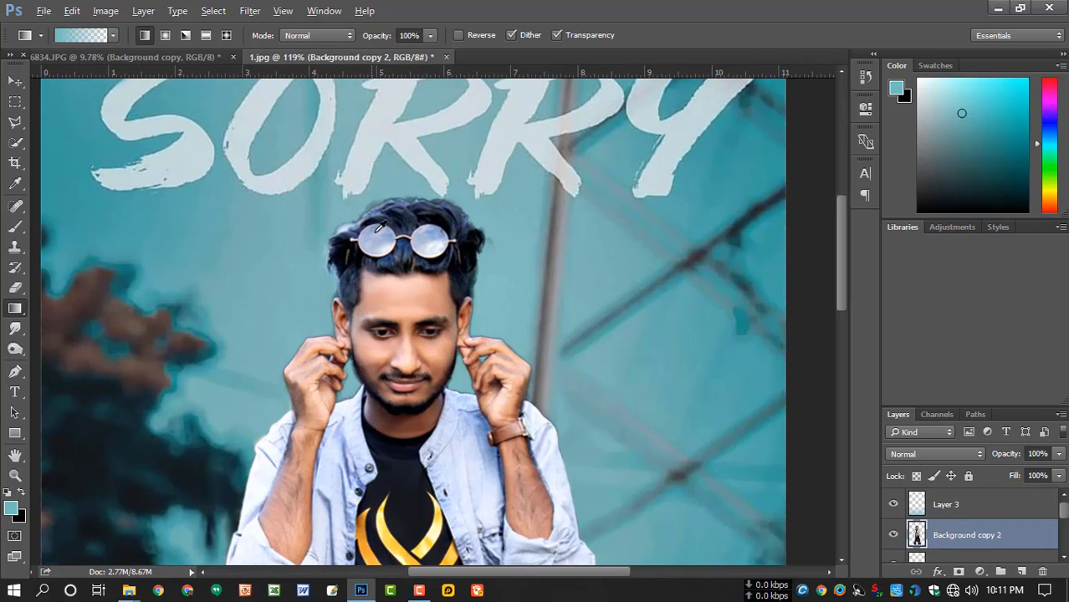
click(17, 227)
click(15, 142)
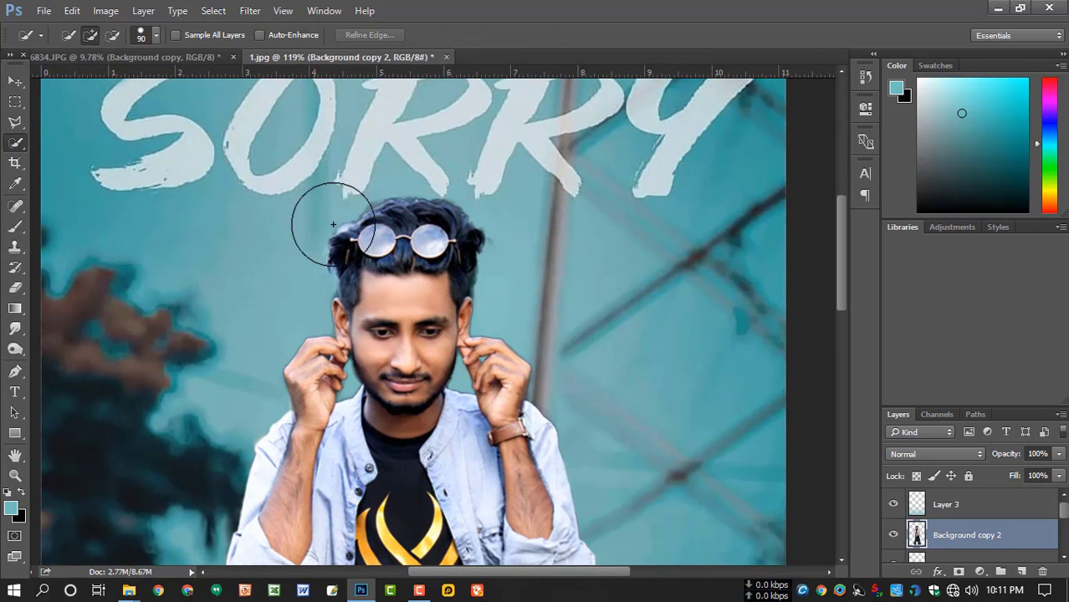
key(bracketleft)
key(bracketleft)
key(bracketleft)
key(bracketleft)
key(bracketleft)
key(bracketleft)
key(bracketleft)
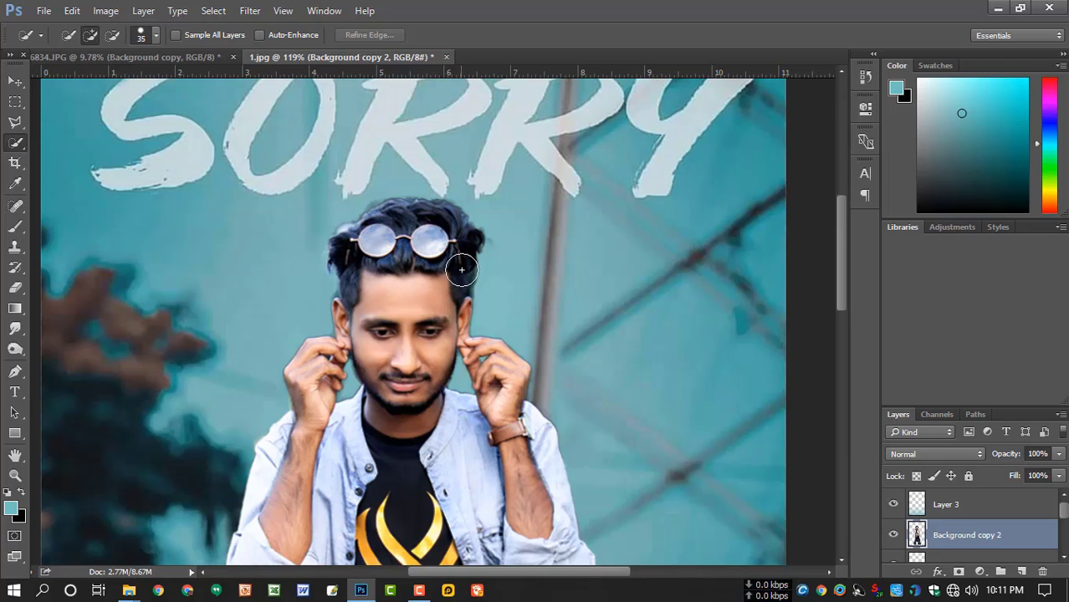
mouse_move(462, 270)
mouse_down()
mouse_move(447, 231)
mouse_move(416, 223)
mouse_move(362, 243)
mouse_move(352, 288)
mouse_up()
- Subtract the forehead from the selection with a 30 px brush and copy the selected hair onto a new layer
key(bracketleft)
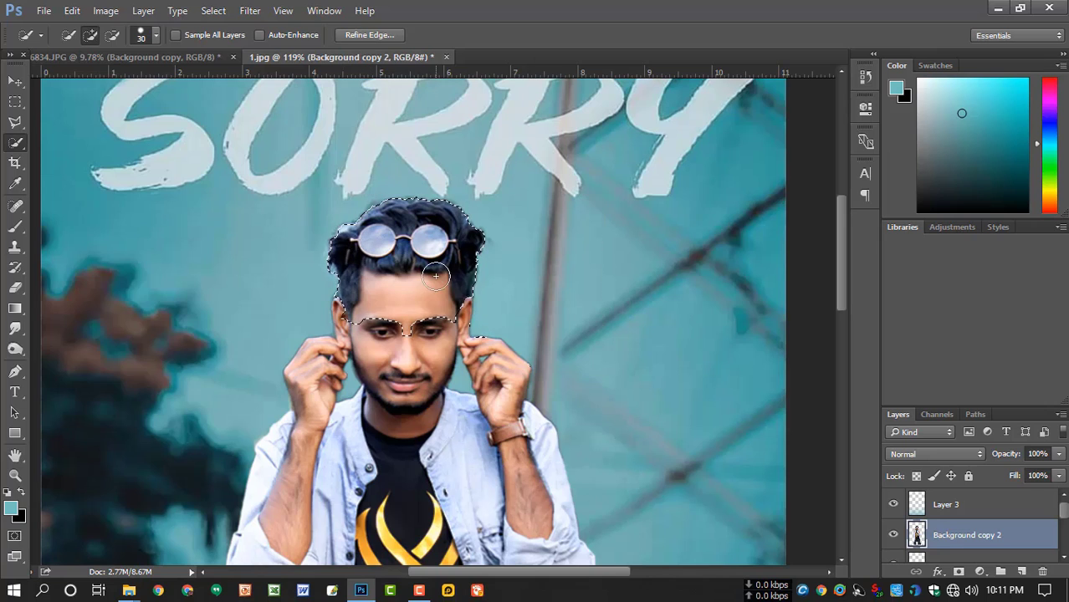
mouse_move(436, 275)
mouse_down()
mouse_move(405, 305)
mouse_move(369, 305)
mouse_move(377, 287)
mouse_up()
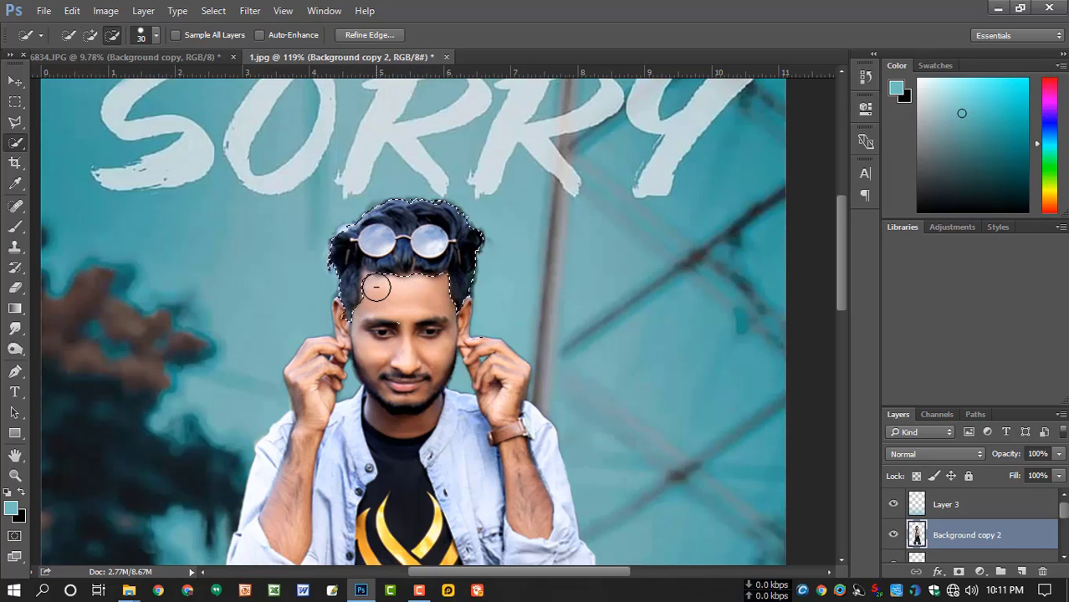
key(ctrl+j)
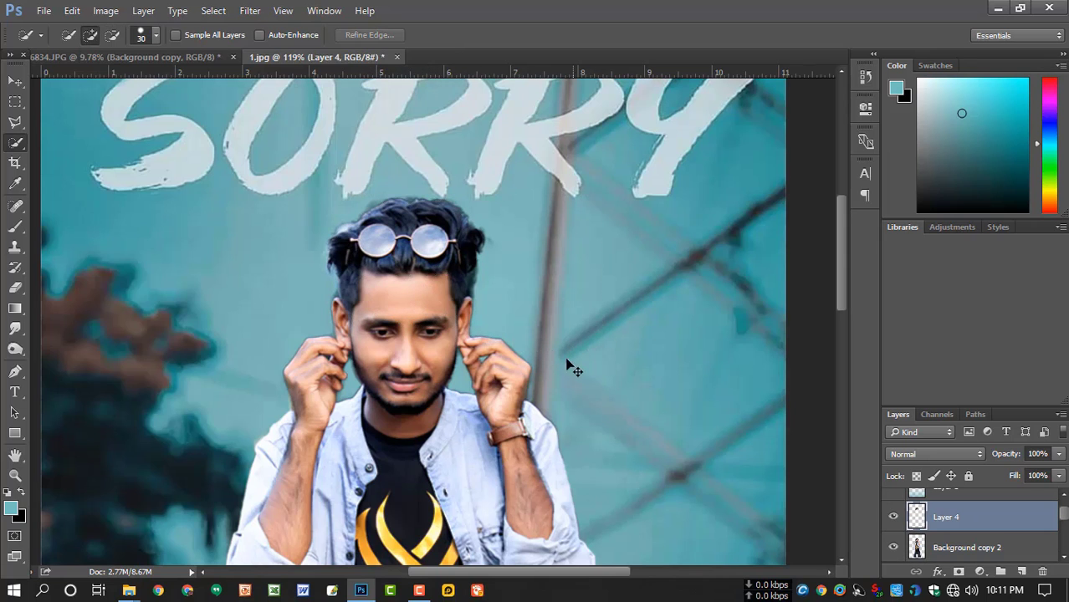
click(894, 547)
click(894, 547)
- Set up the Smudge tool with the 111 px speckled brush tip, reduced to 20 px
click(15, 328)
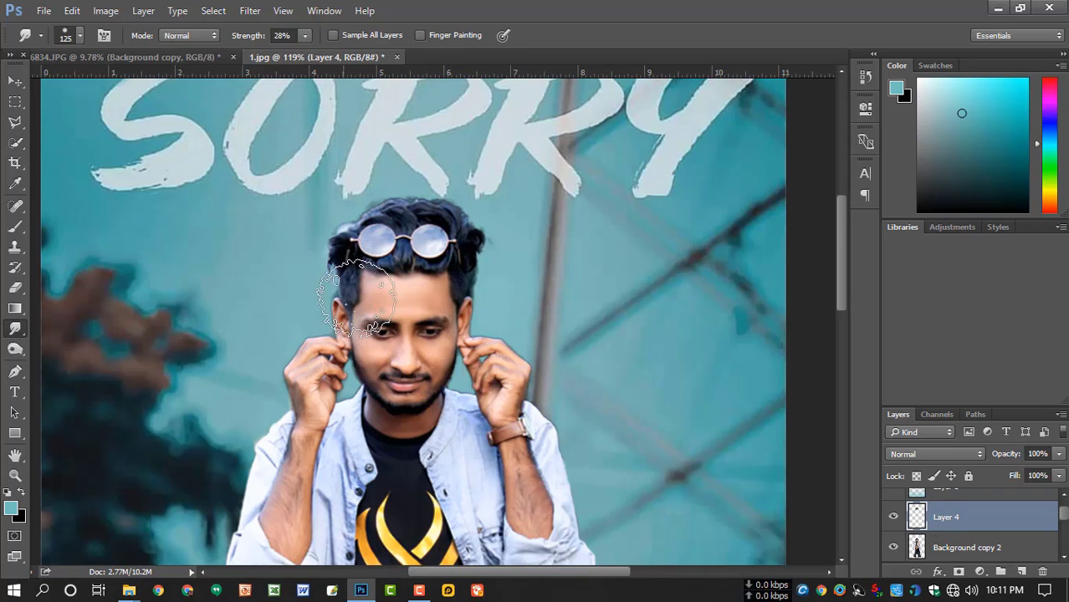
right_click(460, 272)
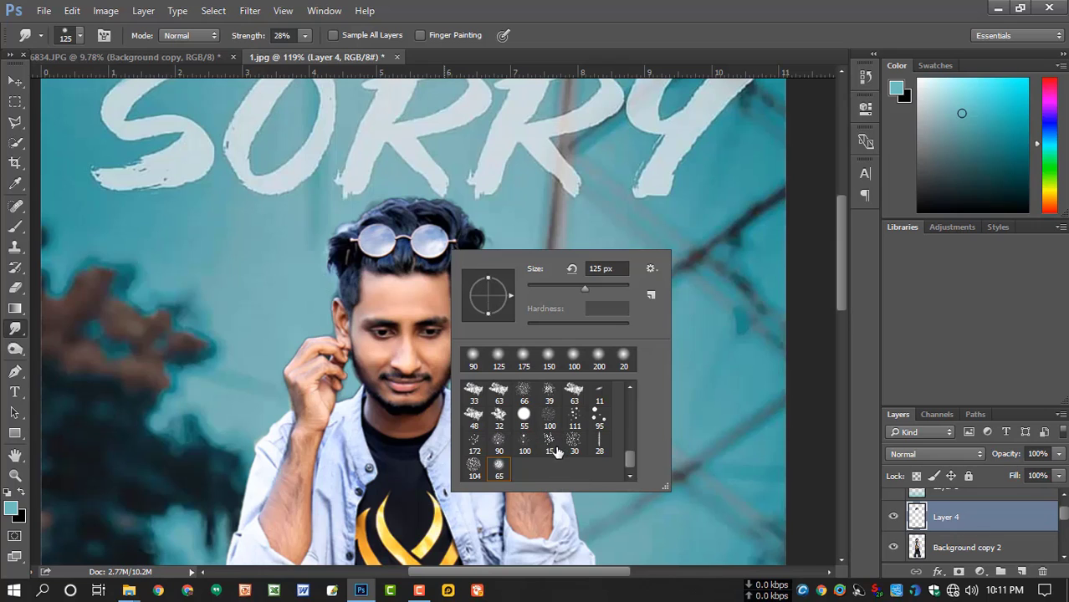
click(573, 415)
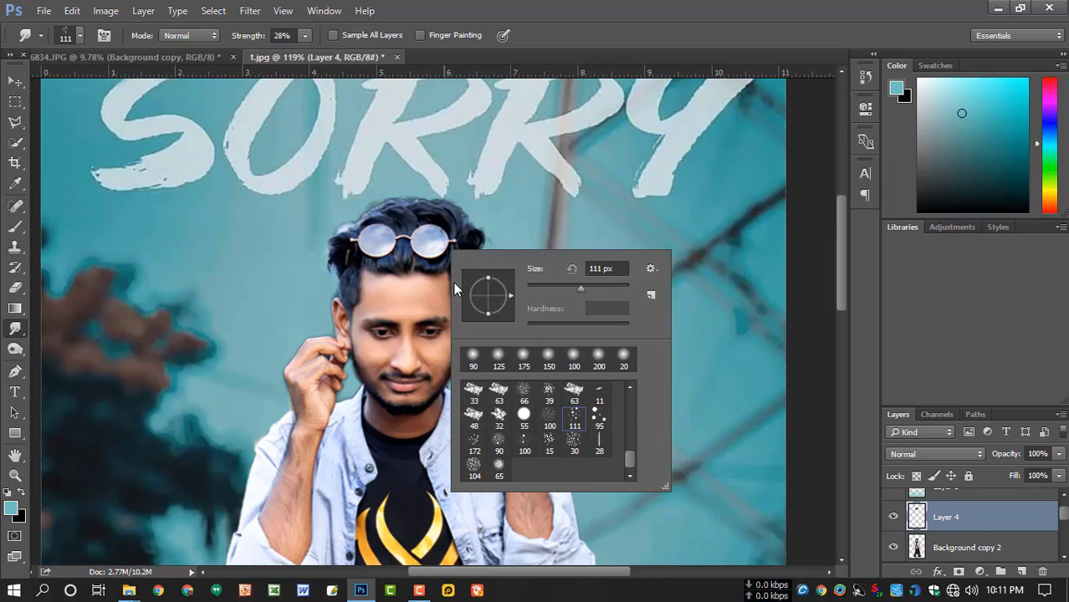
click(426, 213)
key(bracketleft)
key(bracketleft)
key(bracketleft)
key(bracketleft)
key(bracketleft)
key(bracketleft)
key(bracketleft)
key(bracketleft)
key(bracketleft)
key(bracketleft)
key(bracketleft)
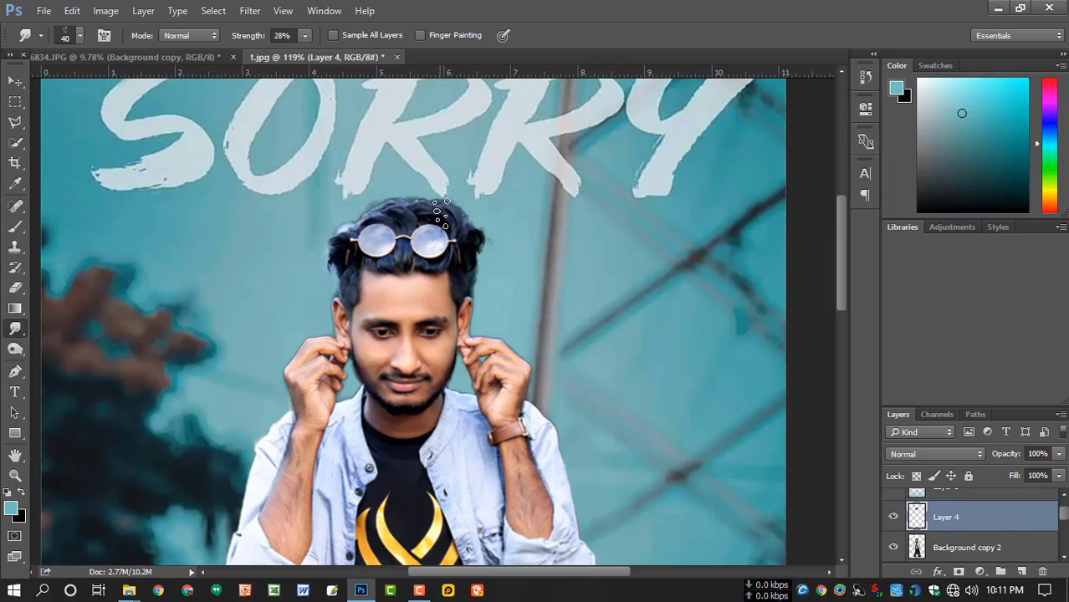
- Set the Smudge strength to 52% and smear the hair's upper and side edges outward into soft strands
click(305, 36)
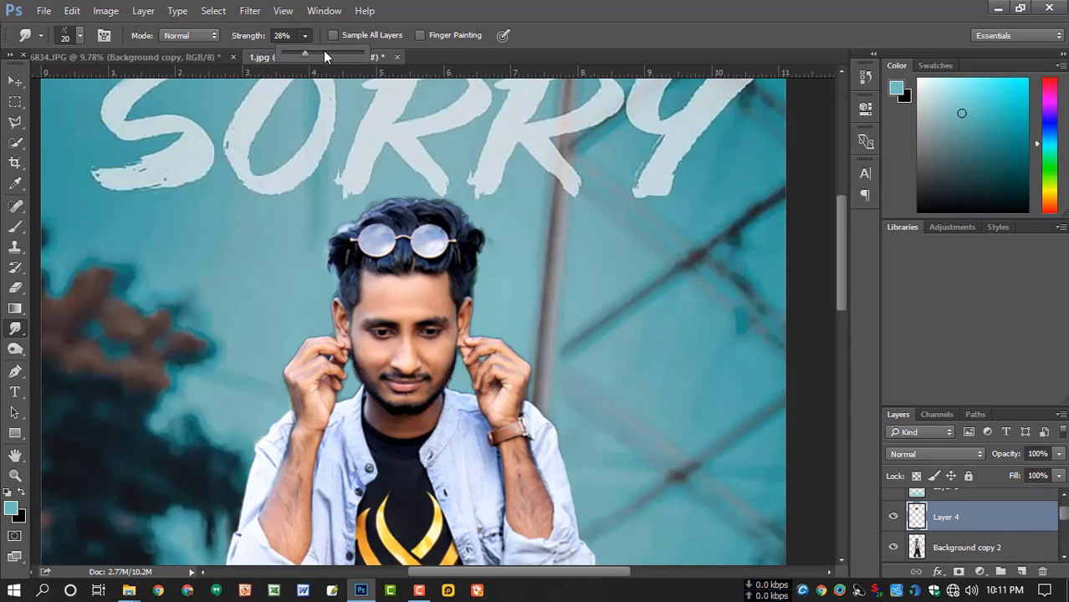
drag(306, 53, 325, 53)
click(450, 223)
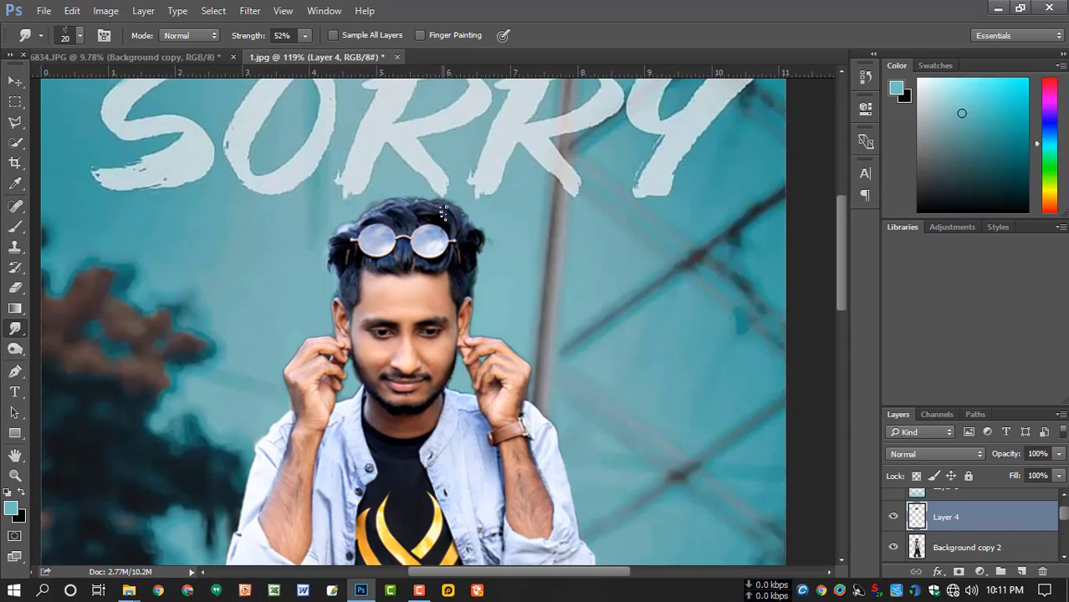
key(bracketright)
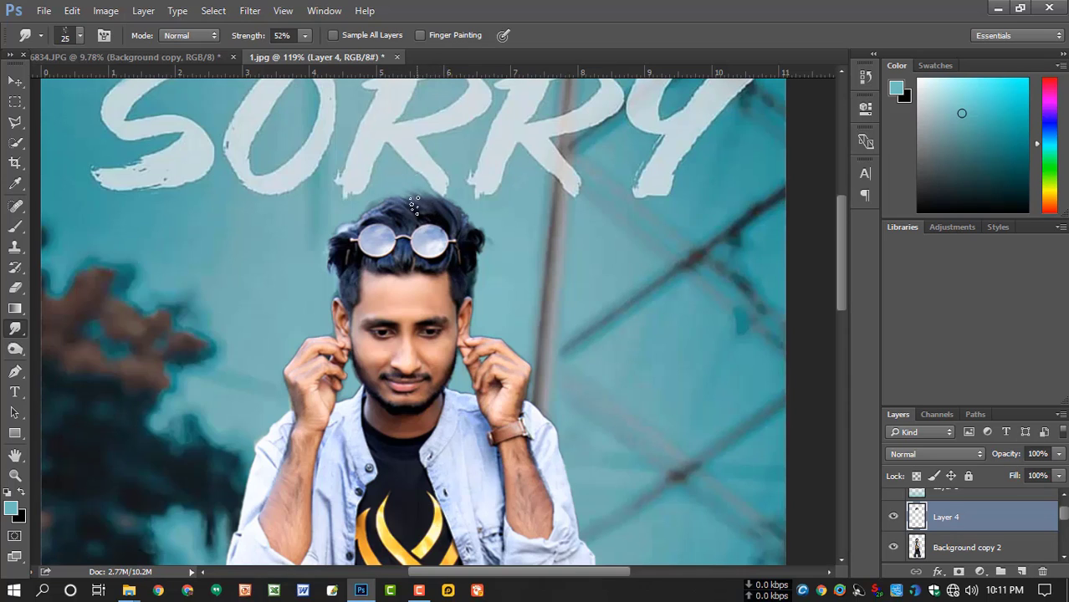
key(bracketleft)
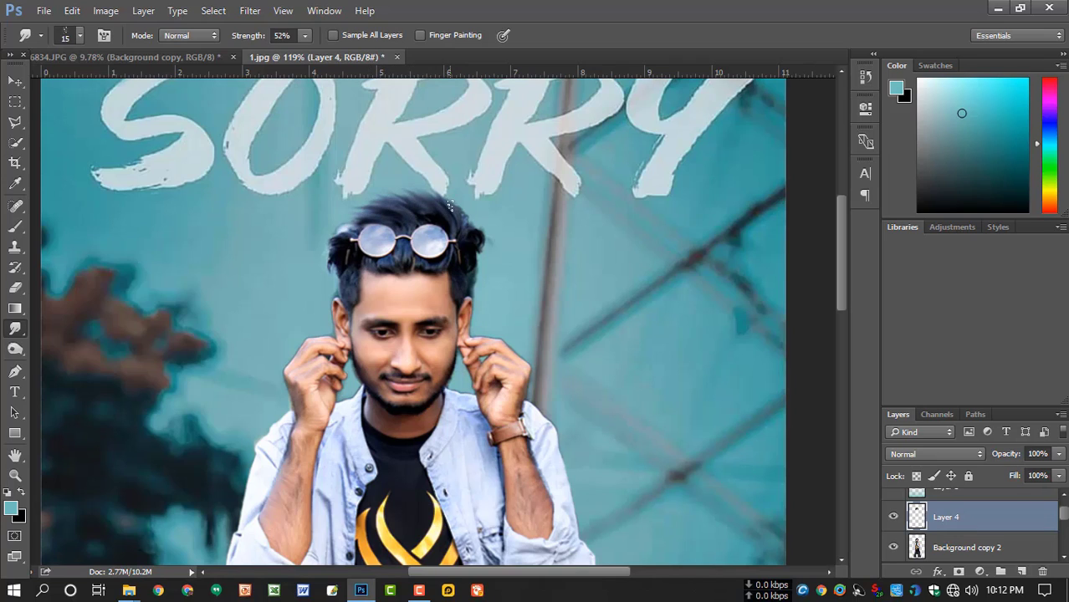
key(bracketright)
mouse_move(474, 249)
mouse_down()
mouse_move(478, 217)
mouse_move(465, 232)
mouse_move(434, 208)
mouse_move(410, 216)
mouse_move(469, 231)
mouse_move(418, 195)
mouse_move(461, 223)
mouse_move(454, 186)
mouse_up()
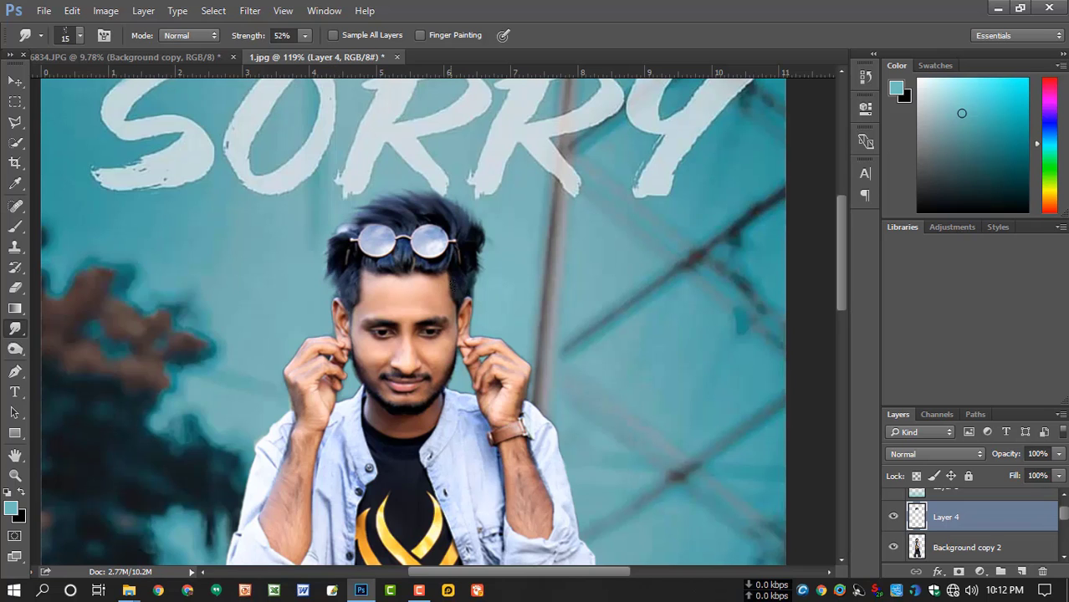
- Touch up the smudged hair strands, varying the brush between about 25 and 45 px
scroll(448, 283, down, 5)
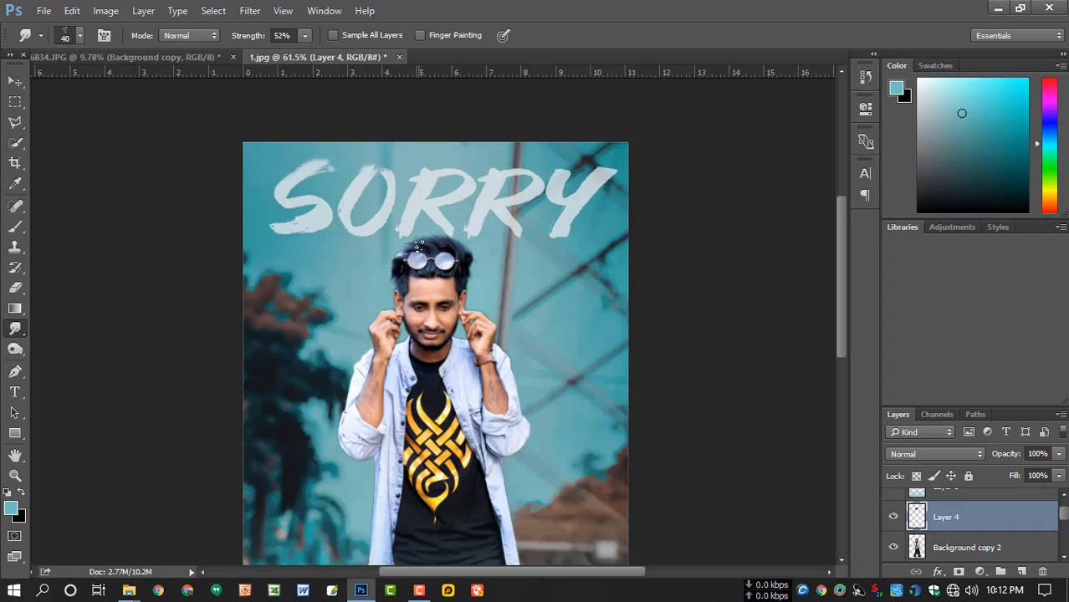
key(bracketleft)
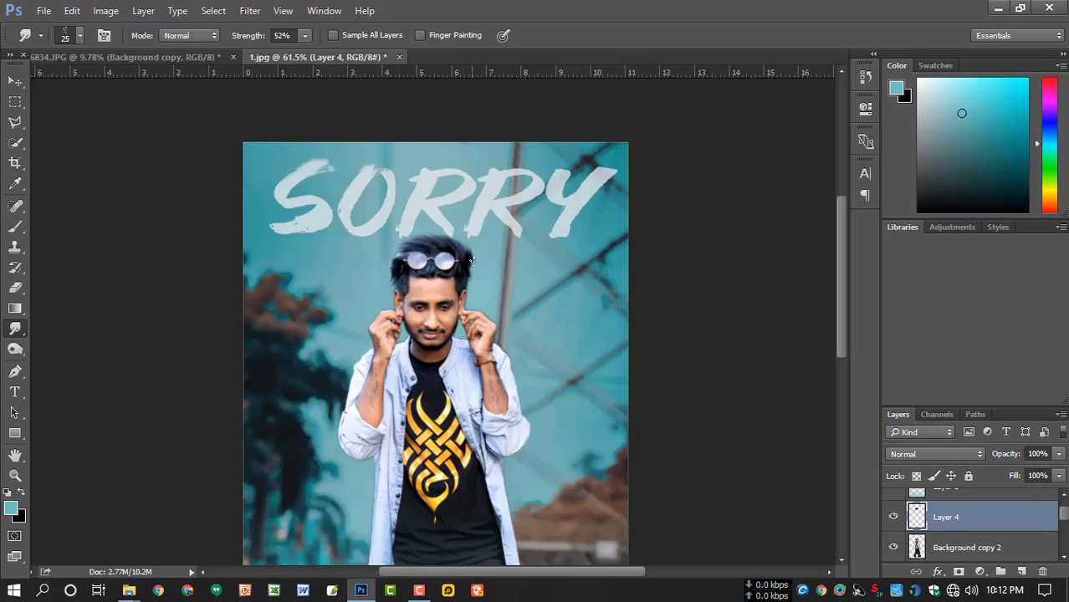
scroll(458, 302, down, 2)
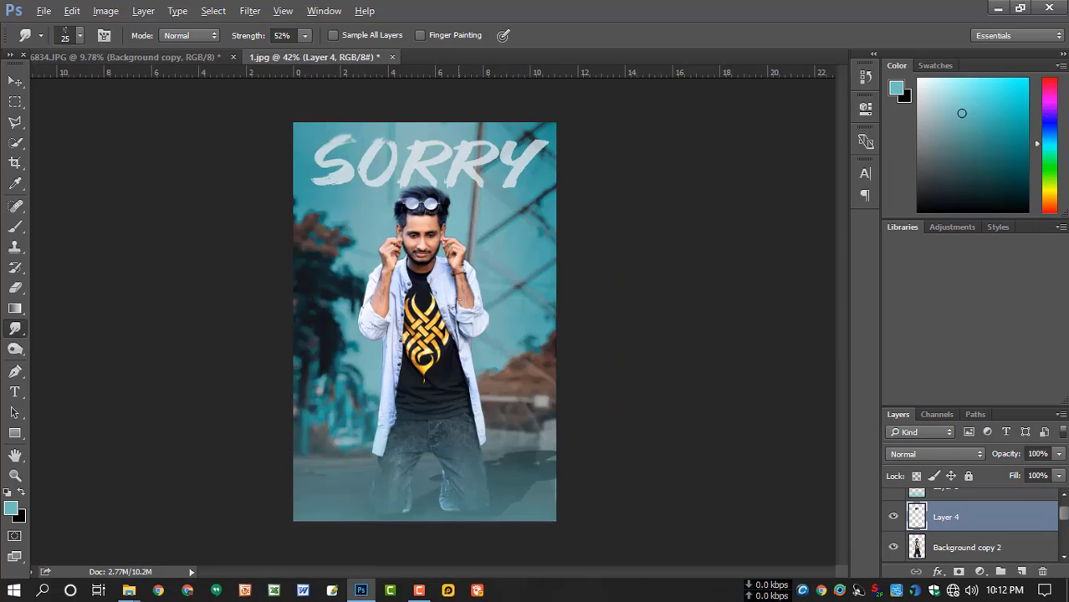
scroll(457, 209, up, 2)
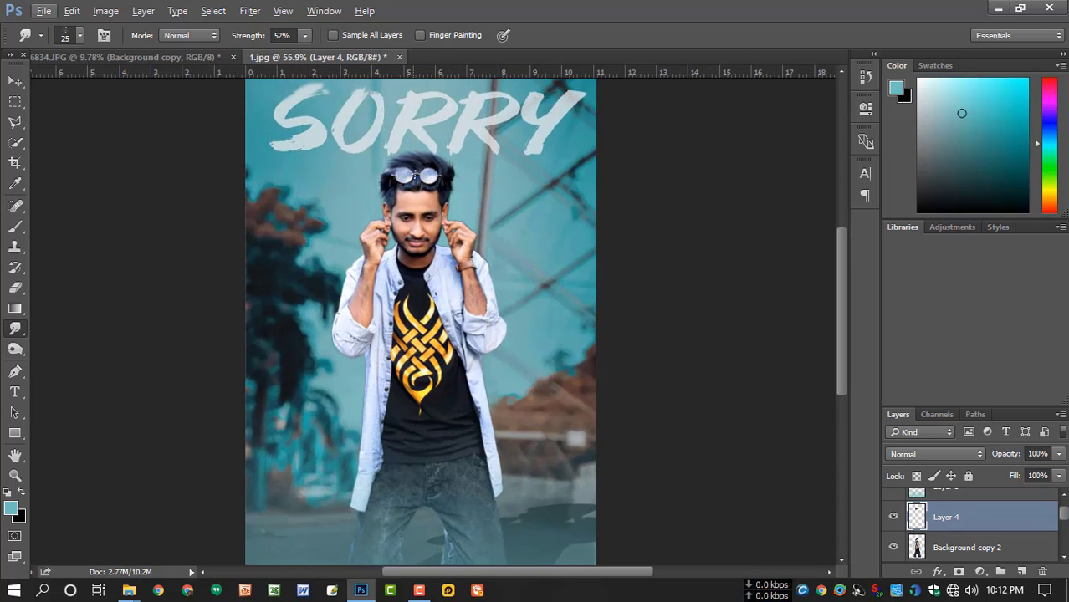
key(bracketright)
scroll(432, 197, down, 1)
scroll(445, 242, up, 1)
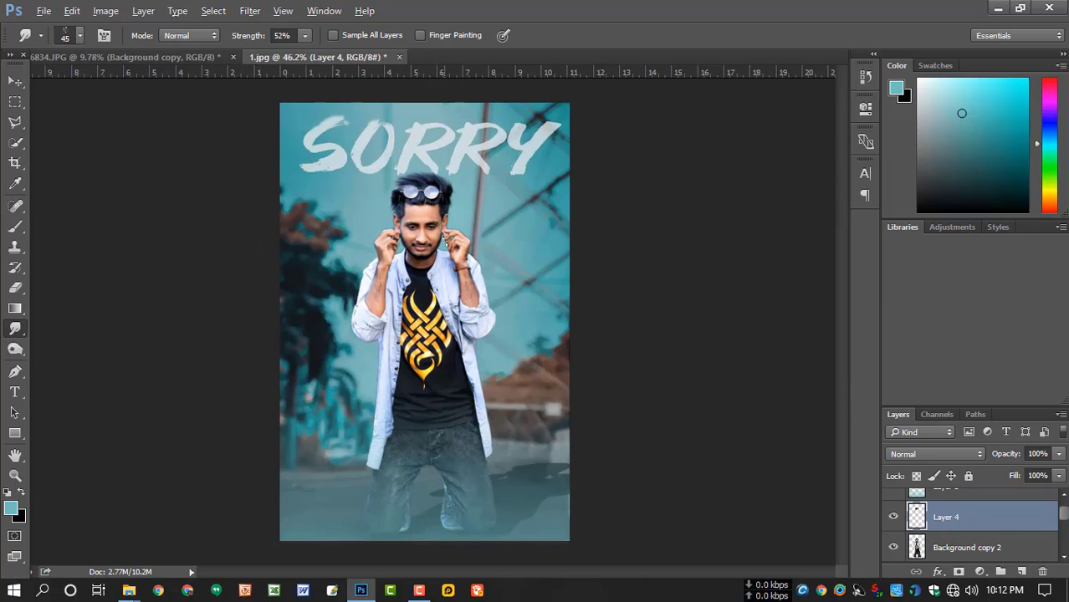
scroll(426, 226, up, 3)
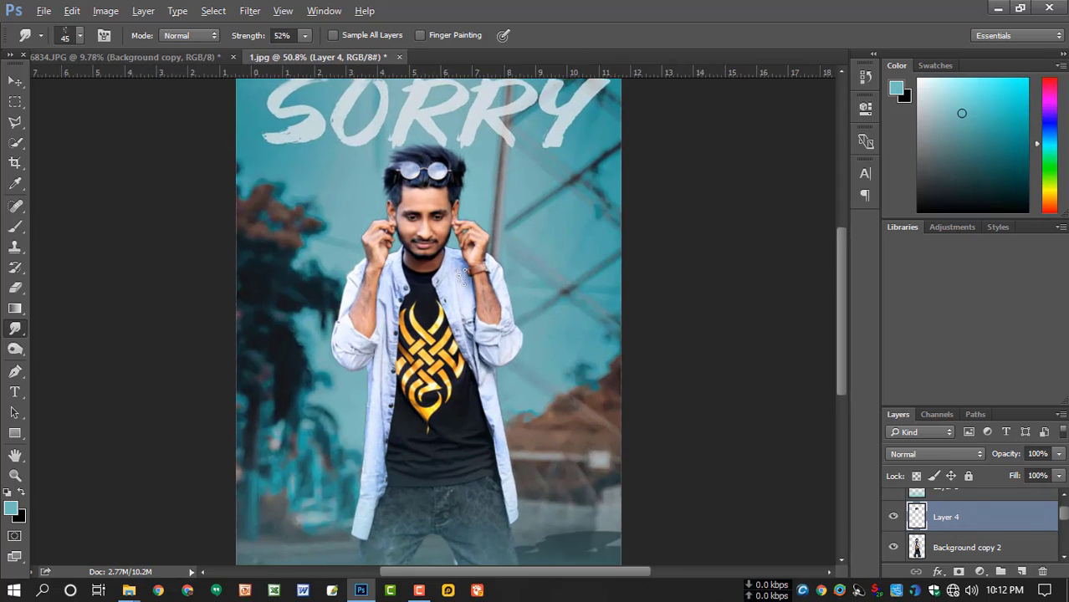
- Add a layer mask to Layer 4 and paint black on both sides of the hair to hide stray smudges
click(958, 572)
scroll(360, 179, up, 4)
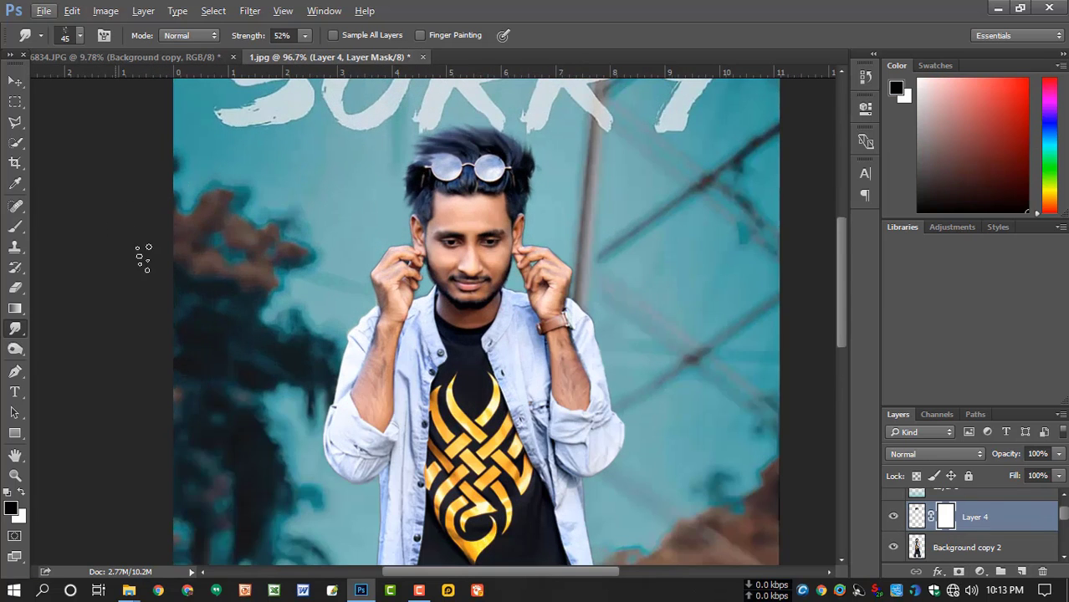
click(15, 225)
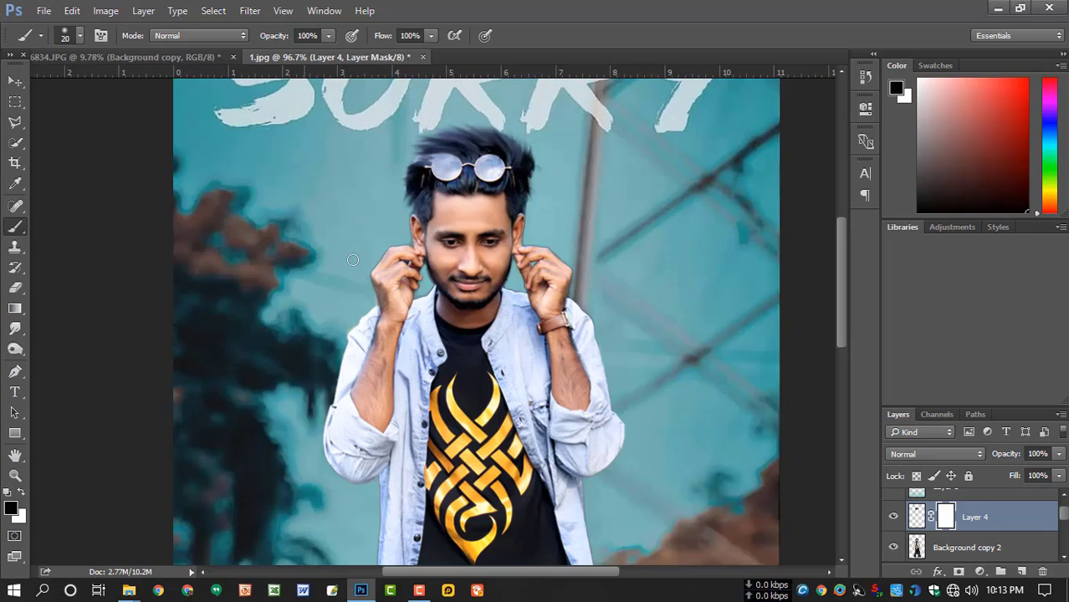
key(bracketright)
mouse_move(401, 191)
mouse_down()
mouse_move(398, 182)
mouse_move(403, 203)
mouse_move(396, 189)
mouse_up()
key(bracketleft)
drag(545, 168, 539, 152)
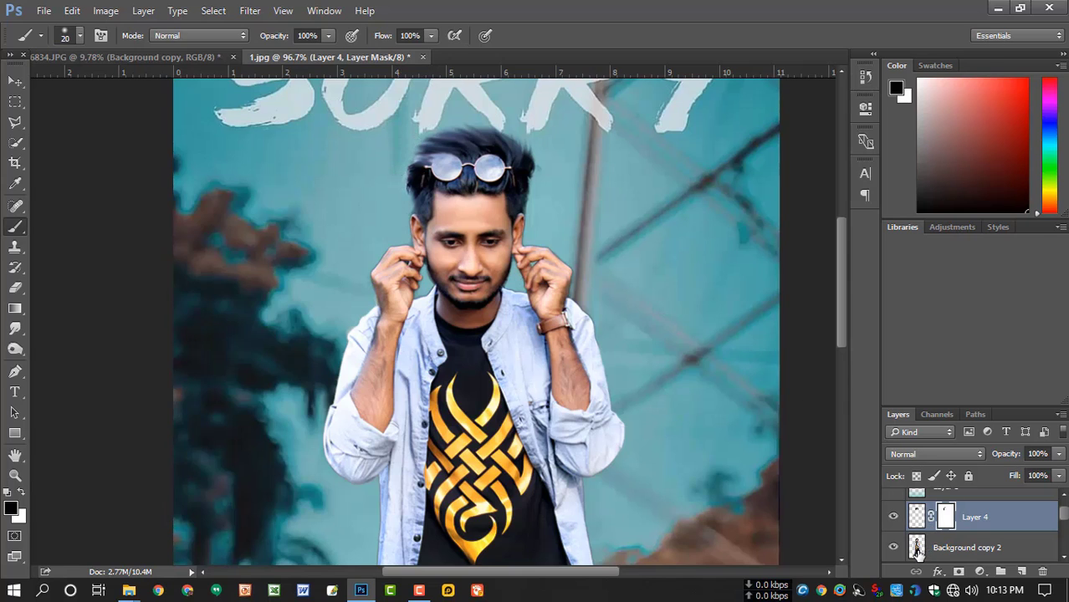
- Apply the layer mask on the hair layer
scroll(648, 346, down, 5)
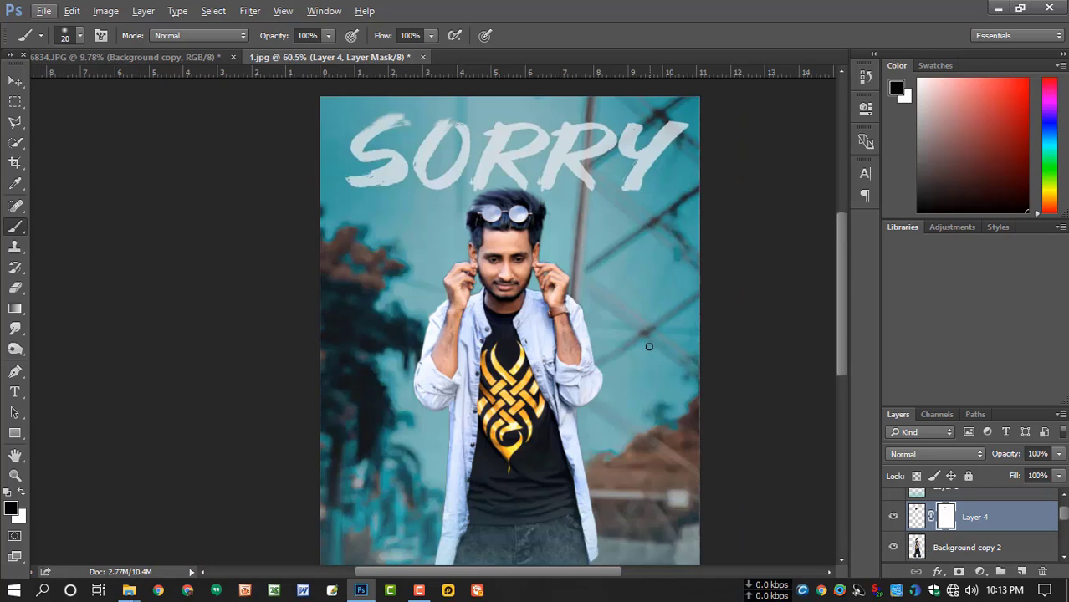
right_click(945, 517)
click(941, 406)
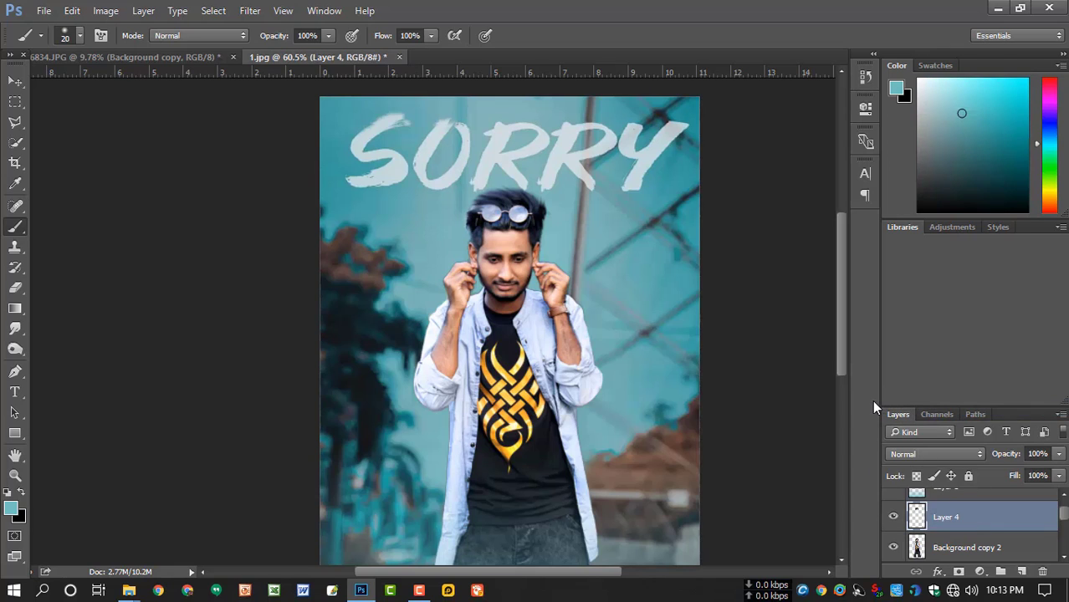
- Darken the hair and sunglasses on Layer 4 with the Burn tool at 55% exposure, Midtones range, brush about 40 to 50 px
click(15, 349)
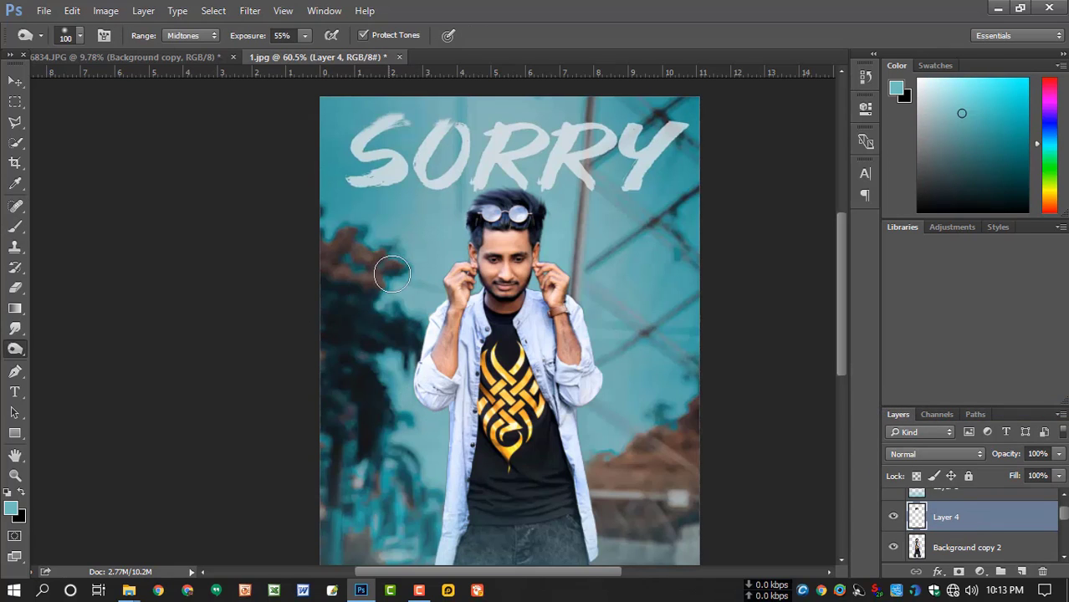
key(bracketleft)
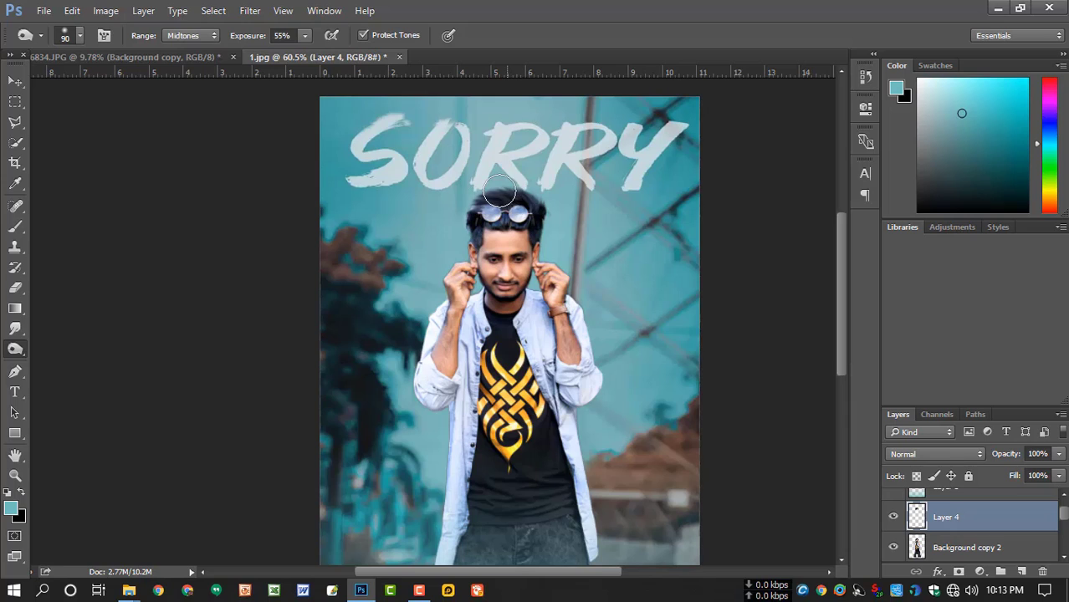
key(bracketleft)
key(bracketleft)
key(bracketleft)
key(bracketleft)
key(bracketleft)
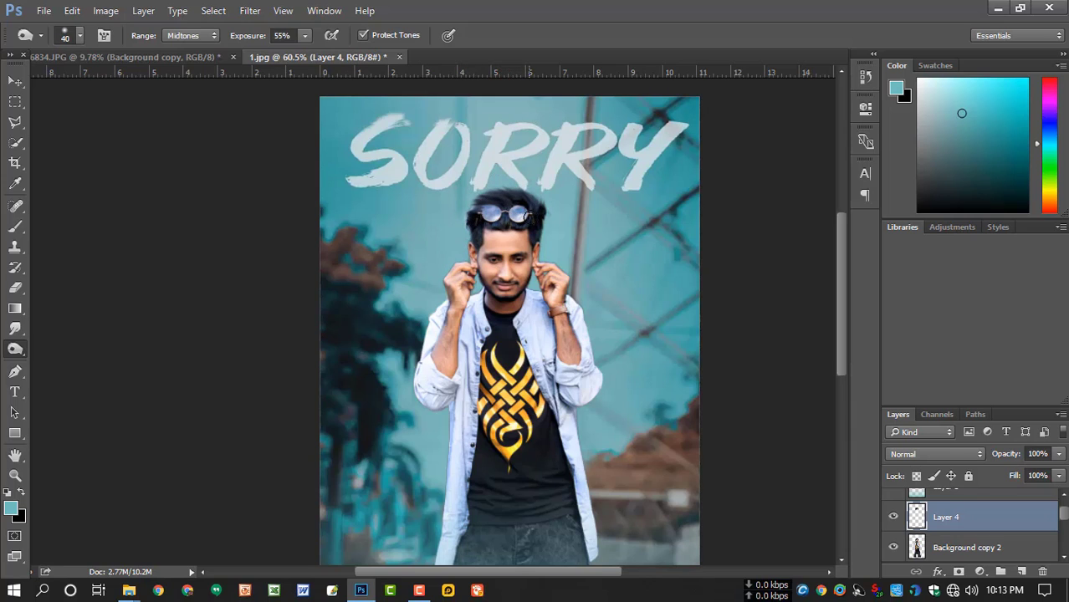
key(bracketright)
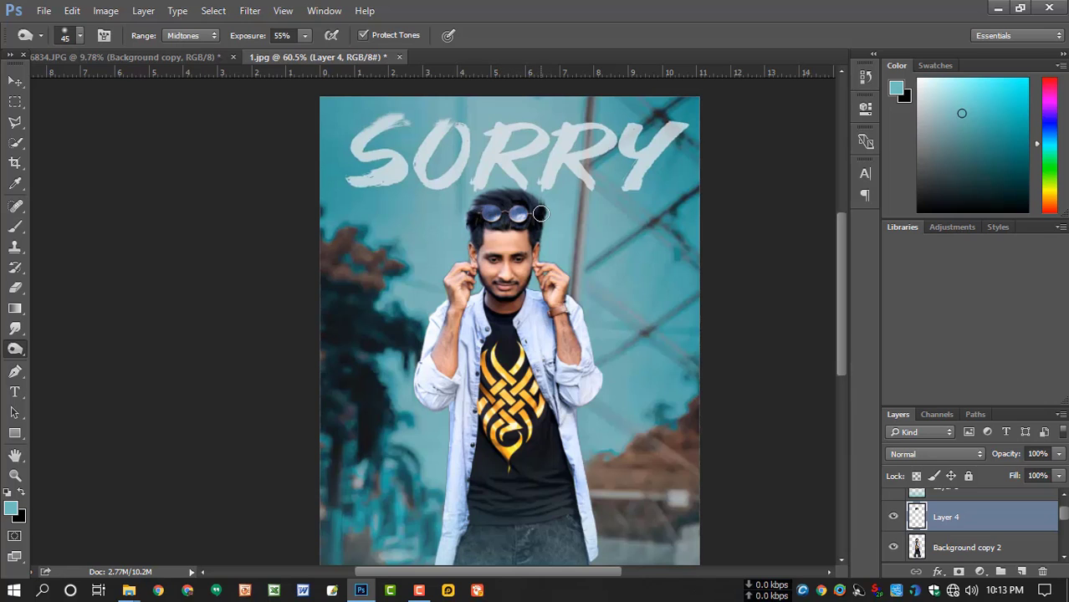
key(bracketright)
scroll(545, 231, down, 2)
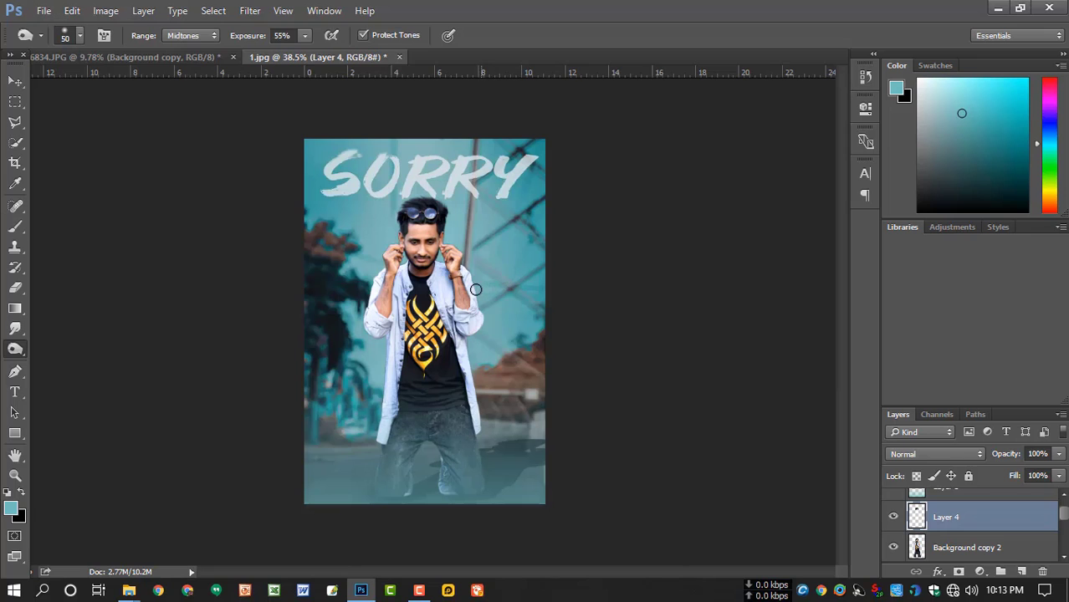
scroll(475, 290, up, 1)
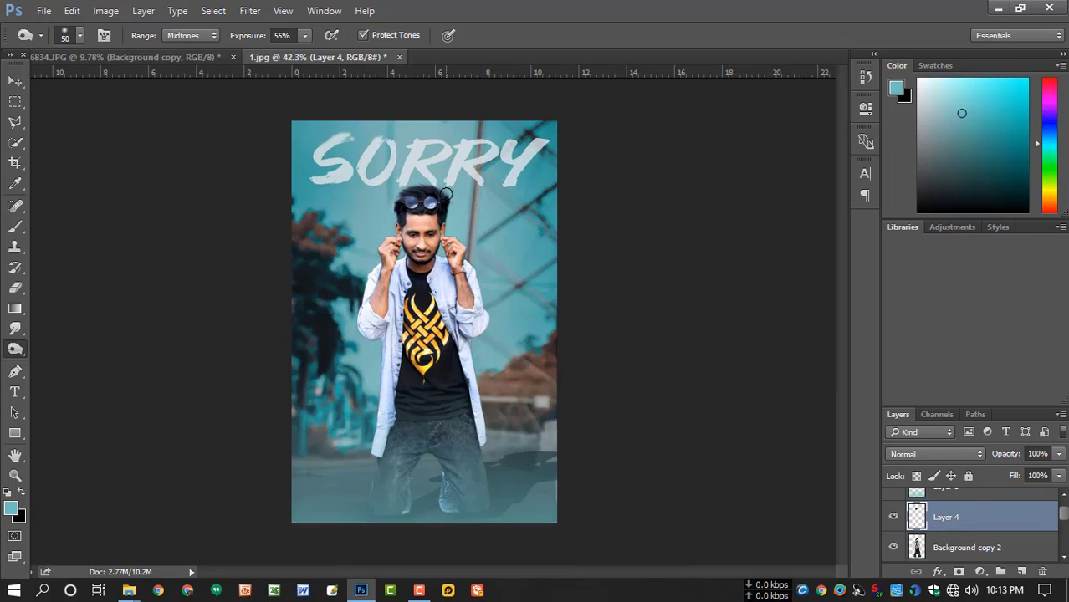
scroll(424, 222, up, 1)
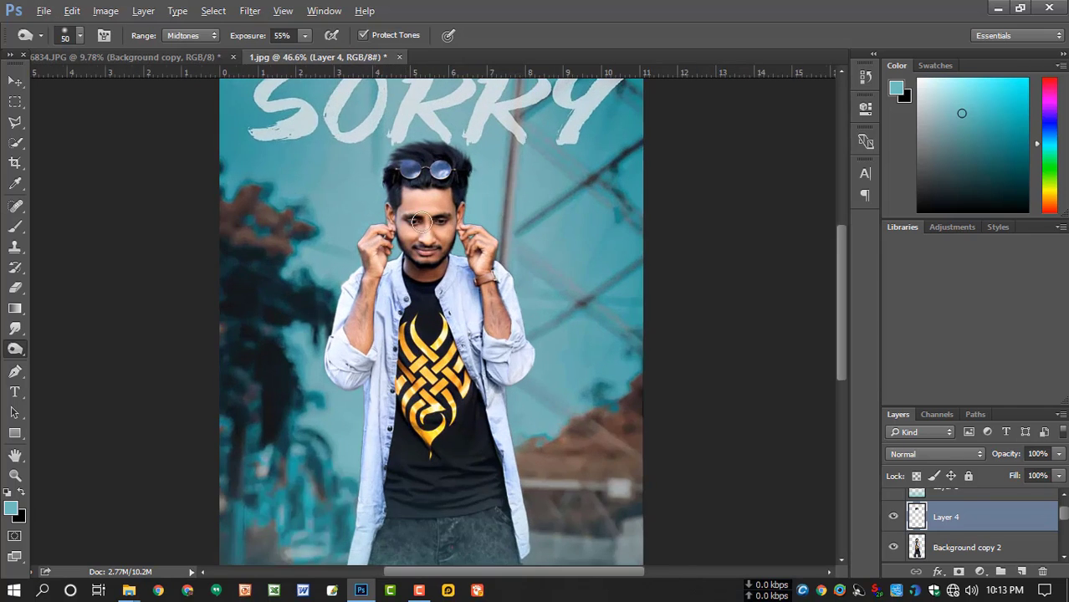
- Merge the hair layer down into Background copy 2 and add a layer mask to the merged layer
key(ctrl+e)
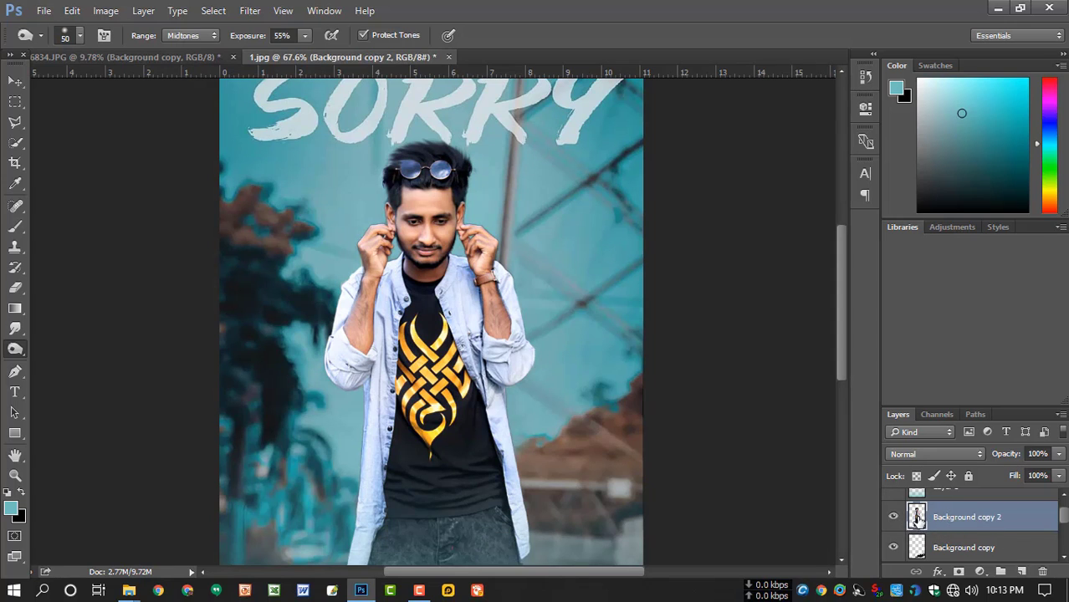
click(959, 571)
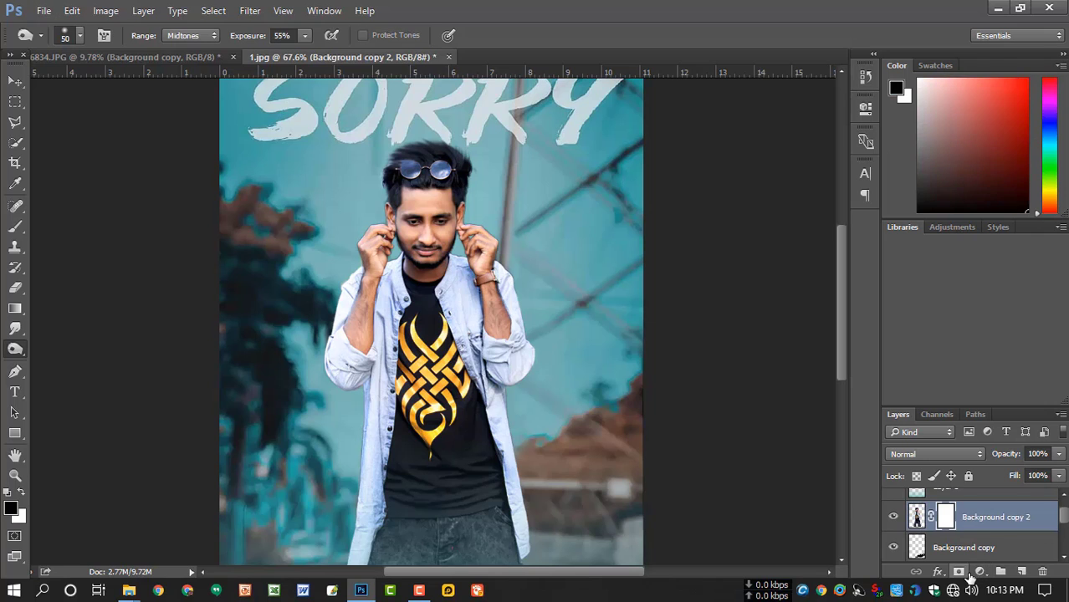
- Paint black on the Background copy 2 mask beside the hair's left edge with a 20 px brush to hide smudges
scroll(418, 199, up, 1)
scroll(418, 199, up, 1)
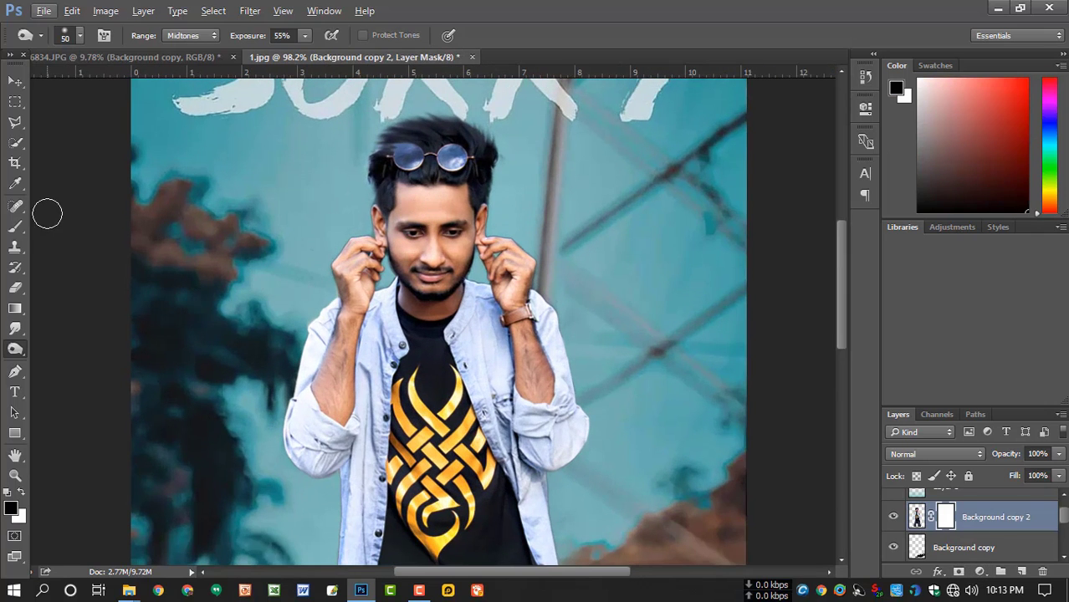
click(15, 222)
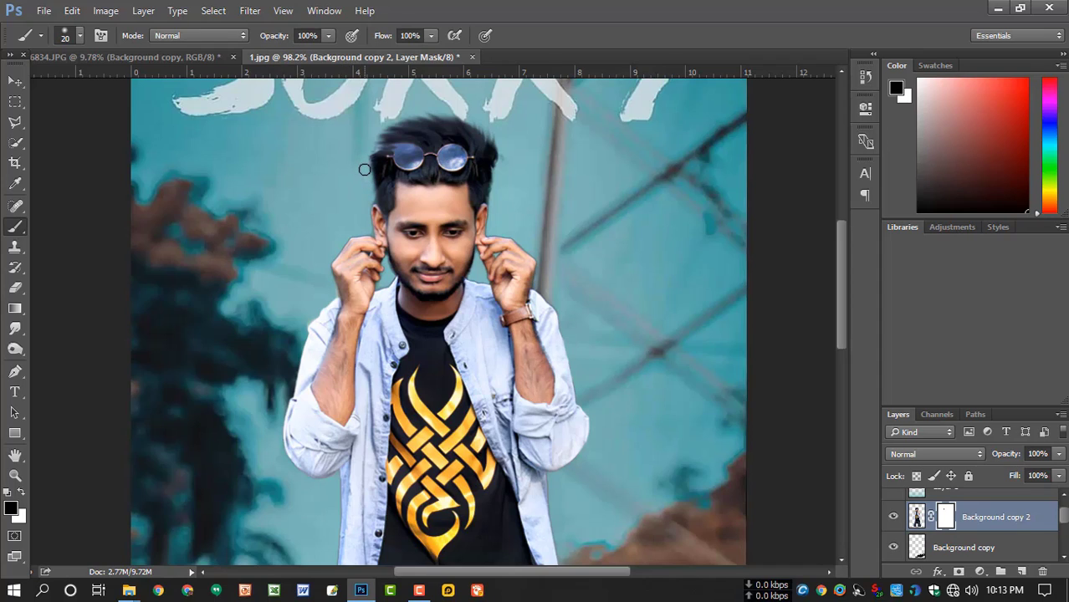
drag(367, 161, 367, 163)
- Clean the right edge of the hair by painting black on the mask with a 7 px brush
key(bracketleft)
scroll(496, 214, up, 3)
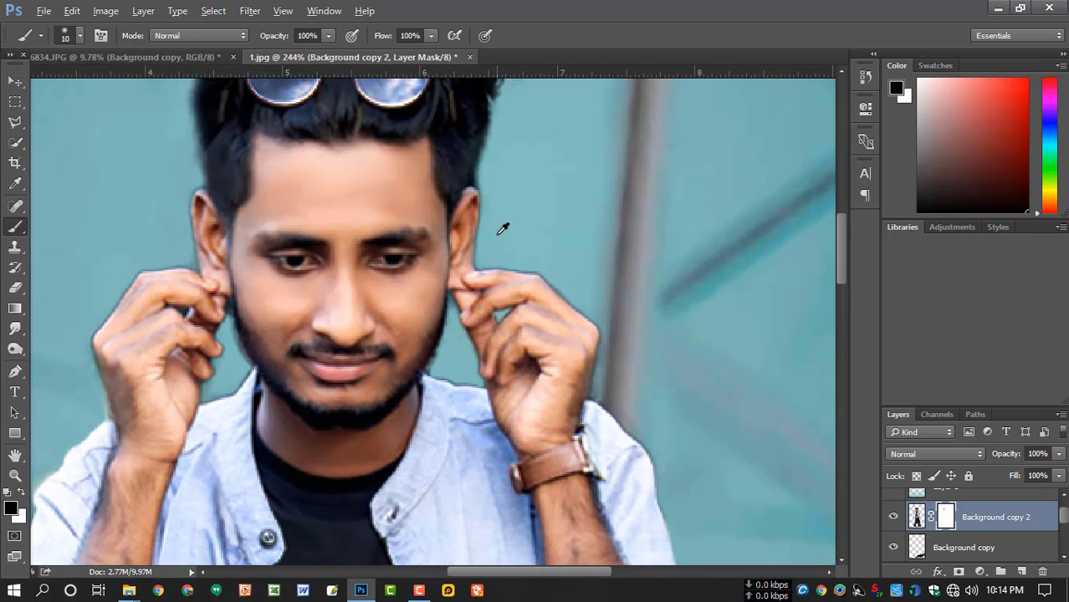
key(bracketleft)
key(bracketleft)
key(bracketleft)
drag(479, 184, 493, 139)
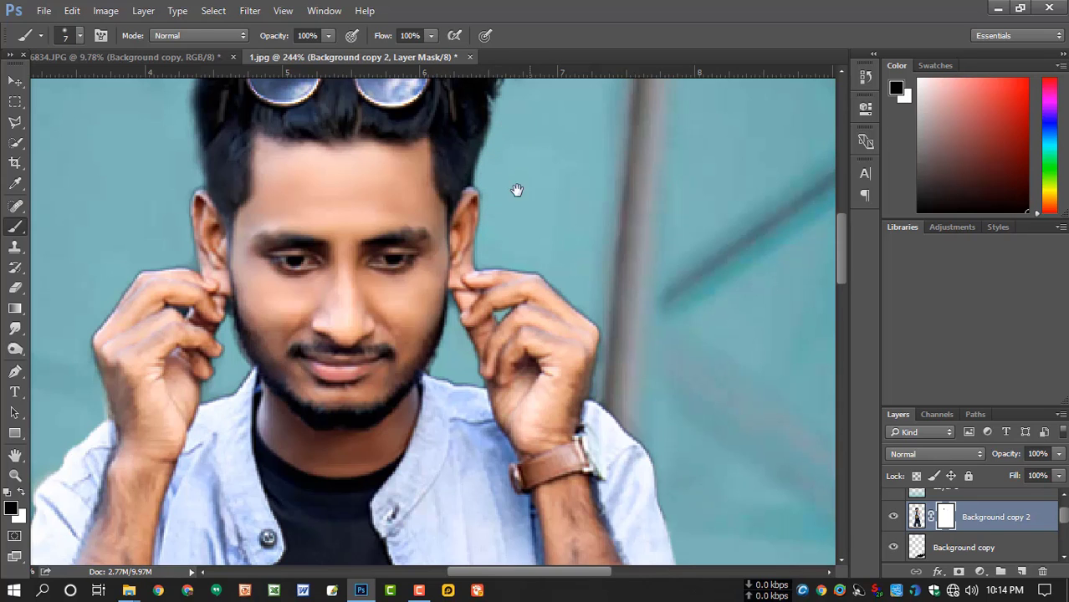
drag(517, 191, 491, 308)
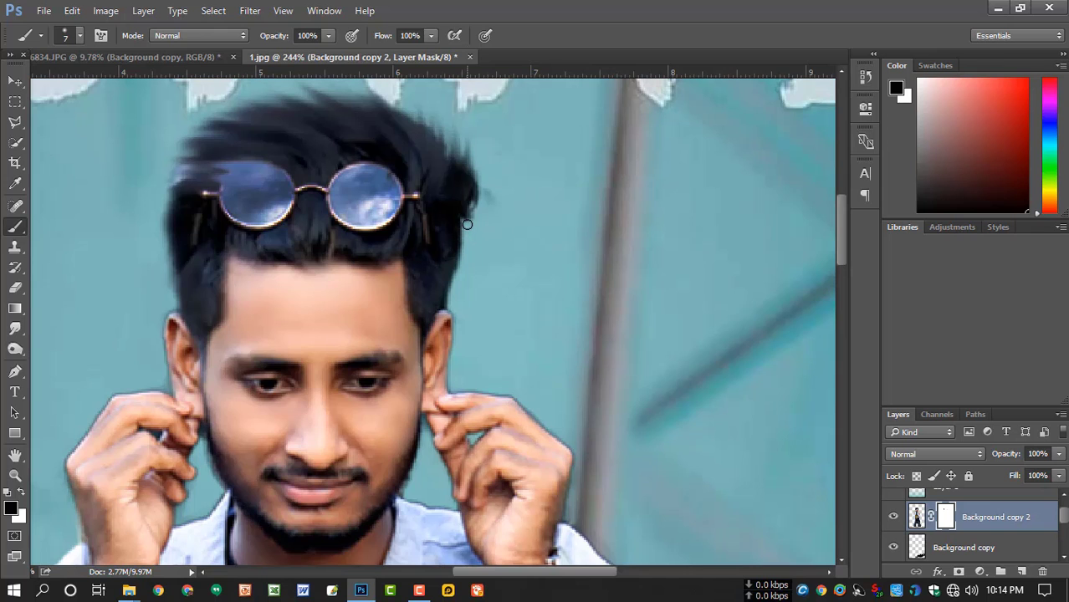
drag(466, 224, 483, 173)
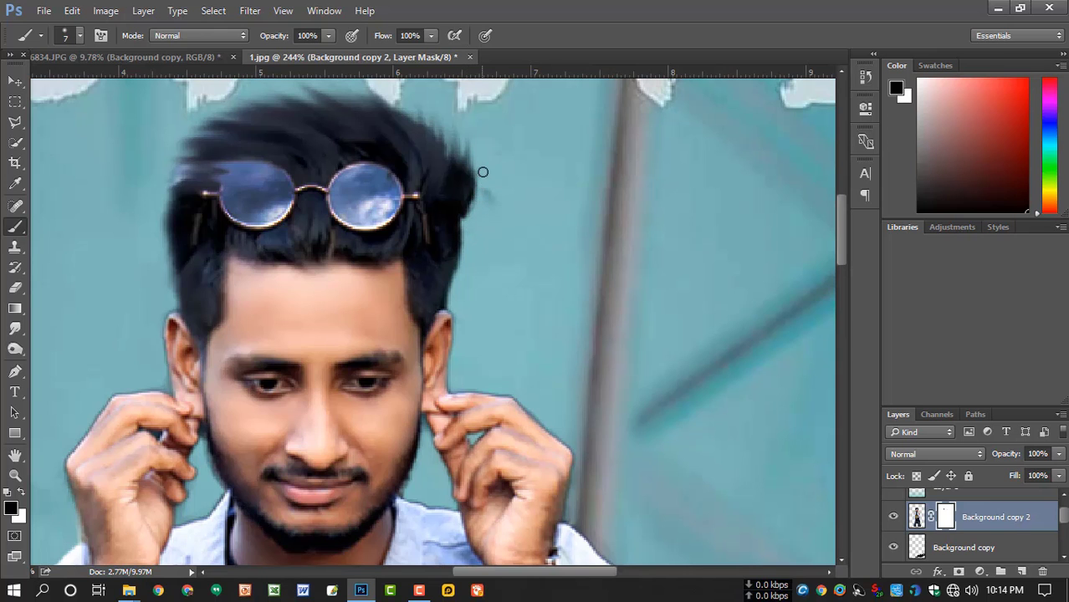
- Hide the remaining stray specks right of the hair on the mask, enlarging the brush to about 10 px
scroll(545, 219, down, 5)
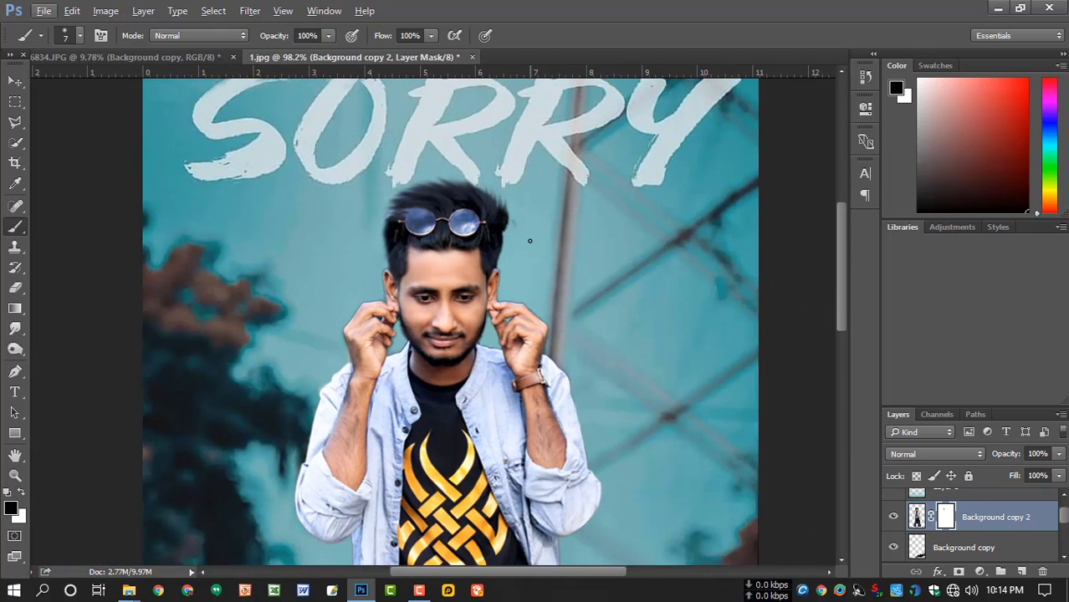
key(bracketright)
key(bracketright)
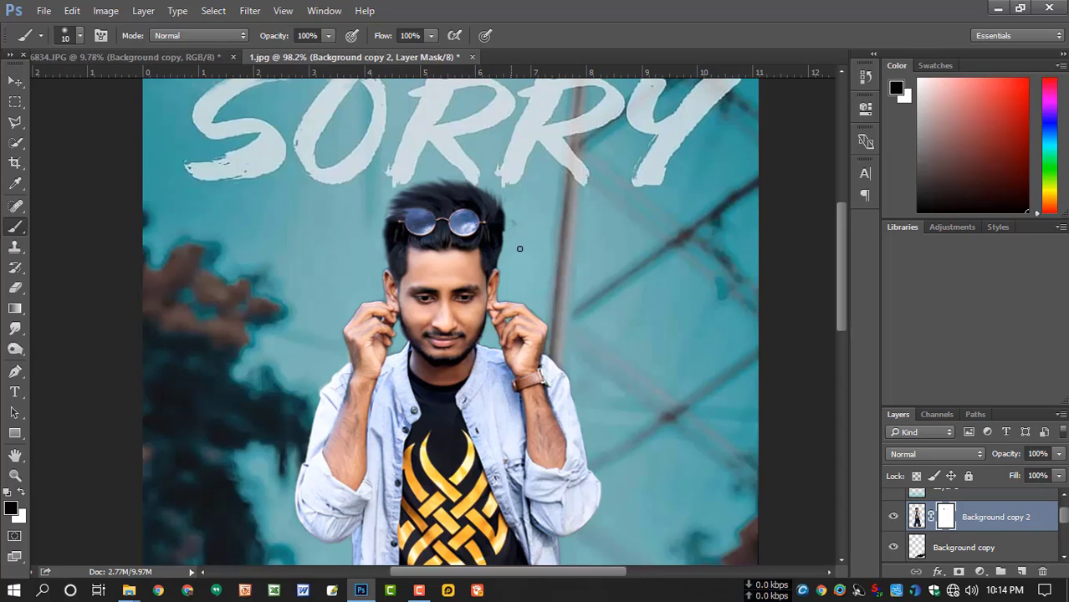
scroll(535, 268, down, 5)
key(bracketright)
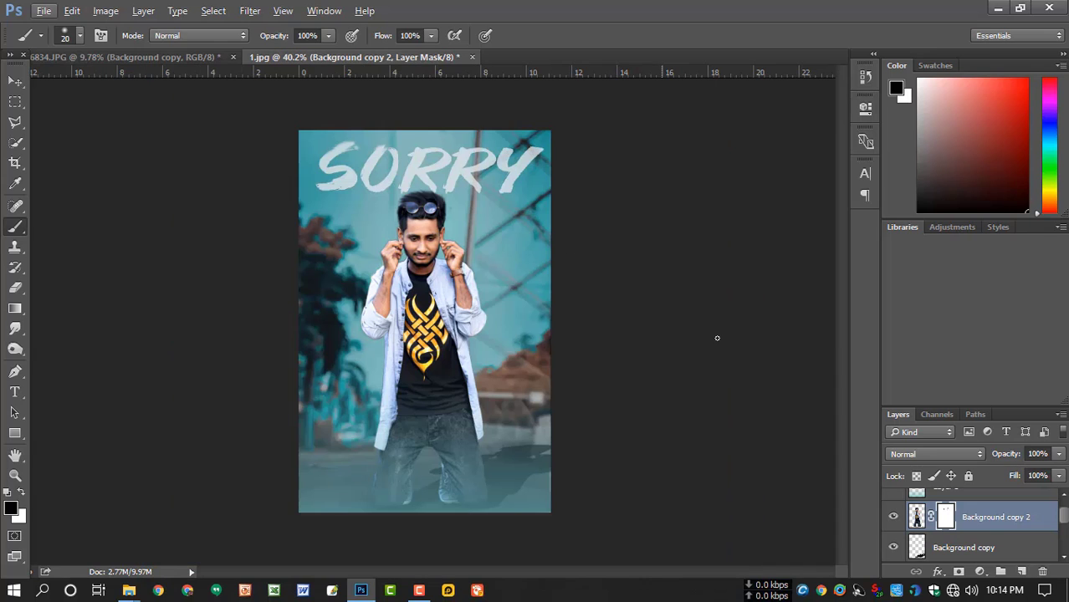
- Apply the layer mask on Background copy 2
scroll(930, 502, up, 1)
right_click(949, 537)
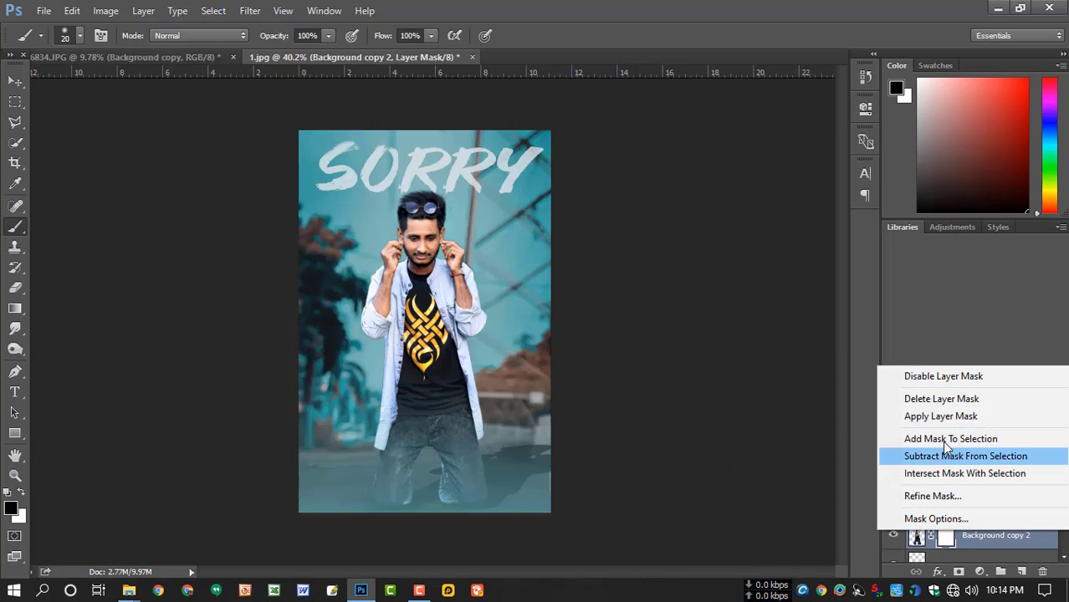
click(940, 416)
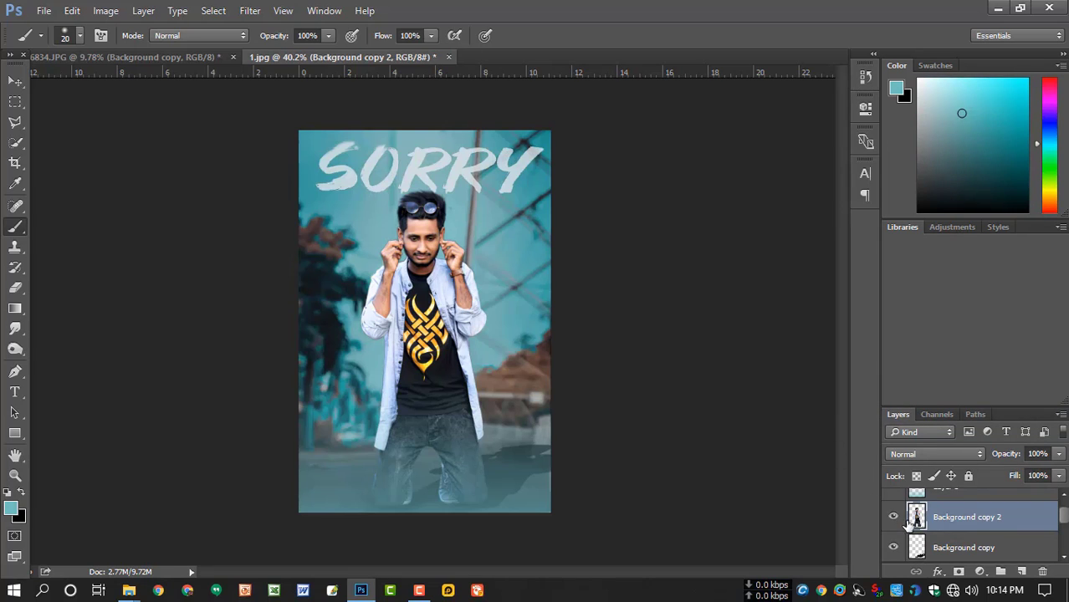
- Merge all visible layers into the single Background layer
scroll(929, 514, up, 2)
click(945, 506)
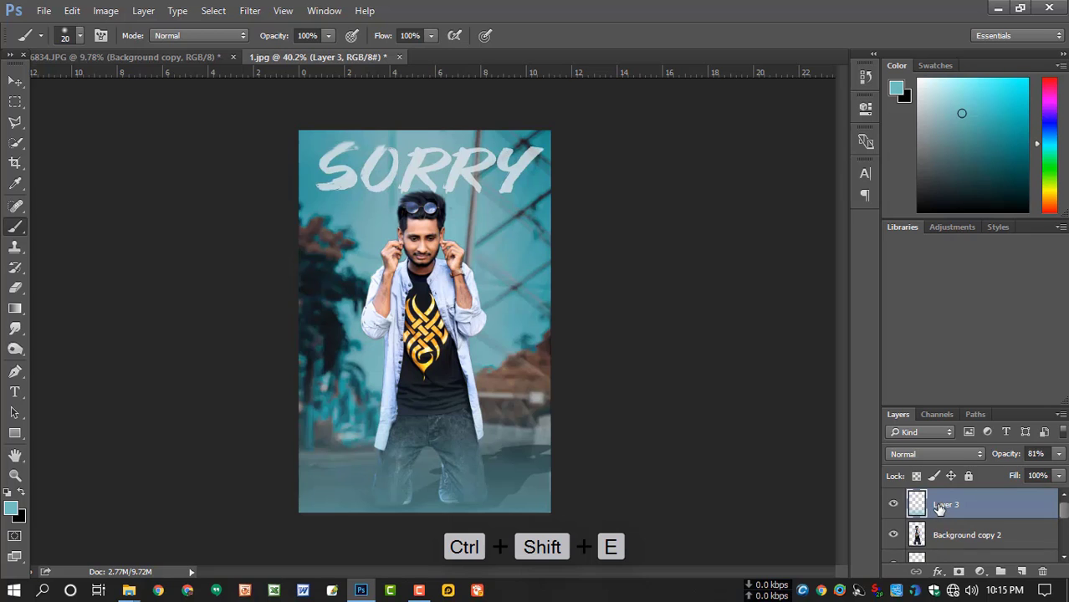
- In the Camera Raw filter, set Highlights +38, Shadows -46, Whites +21 and Blacks +27, and adjust Clarity and Vibrance
click(250, 11)
click(303, 100)
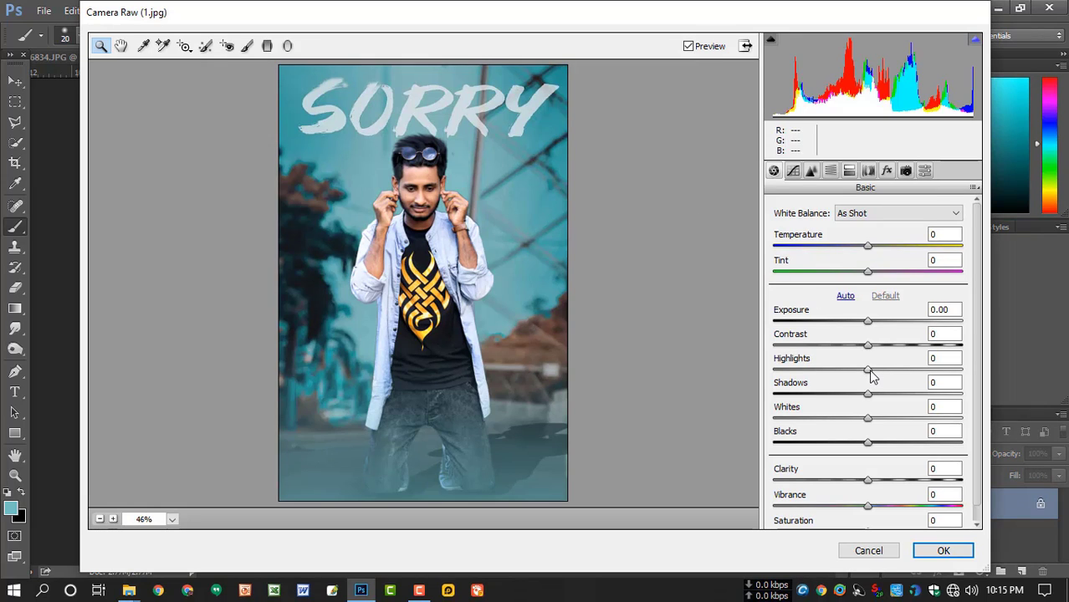
drag(870, 375, 823, 394)
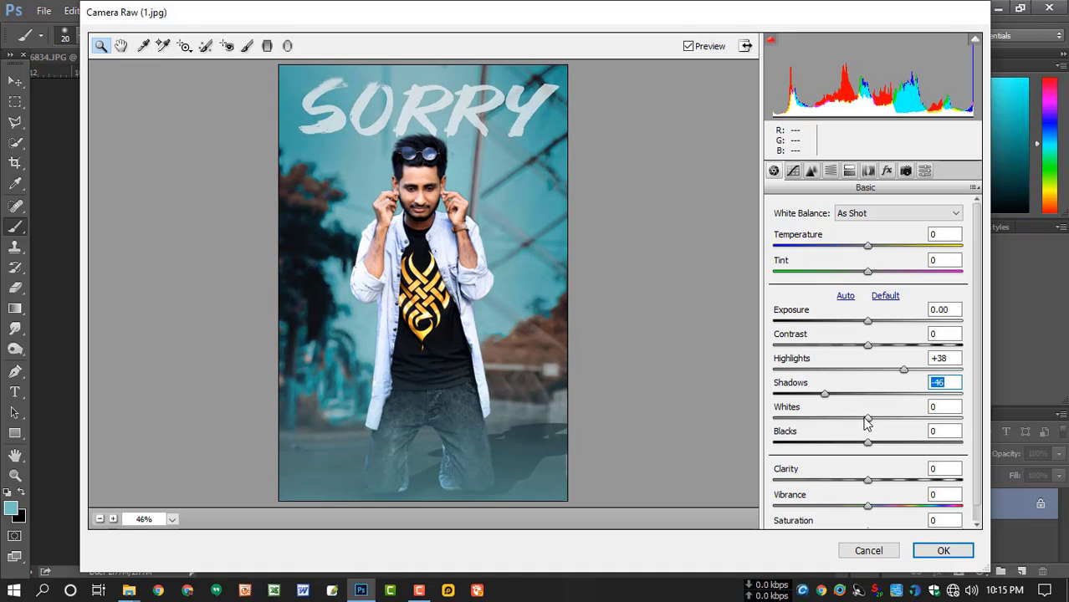
drag(868, 421, 909, 411)
drag(867, 442, 889, 422)
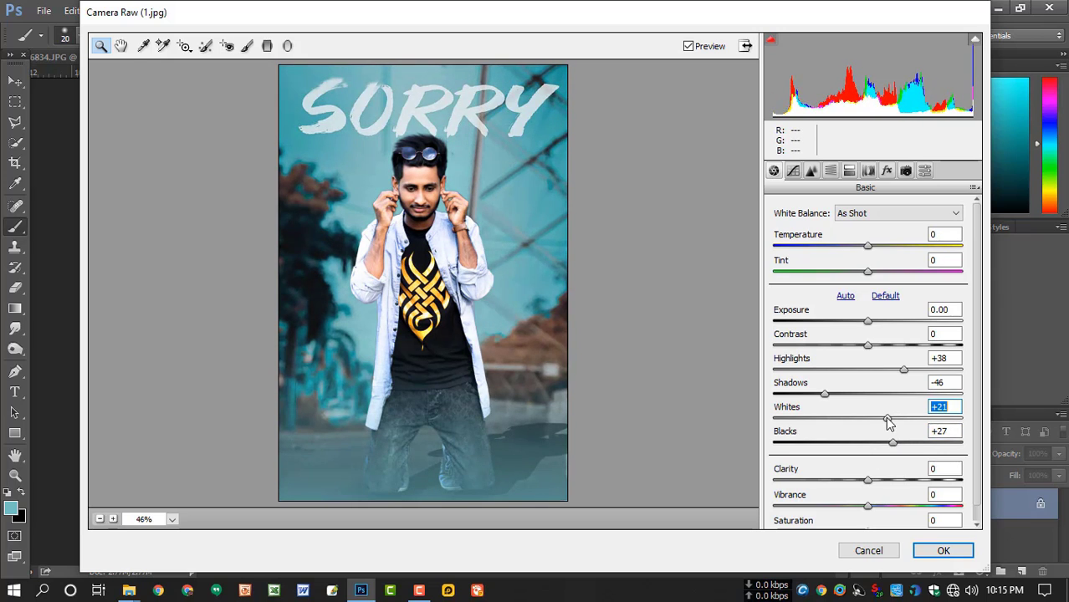
drag(869, 482, 865, 516)
scroll(894, 502, down, 1)
- Shape the parametric tone curve with Highlights +8, Lights +4, Darks +8 and Shadows -25
click(793, 172)
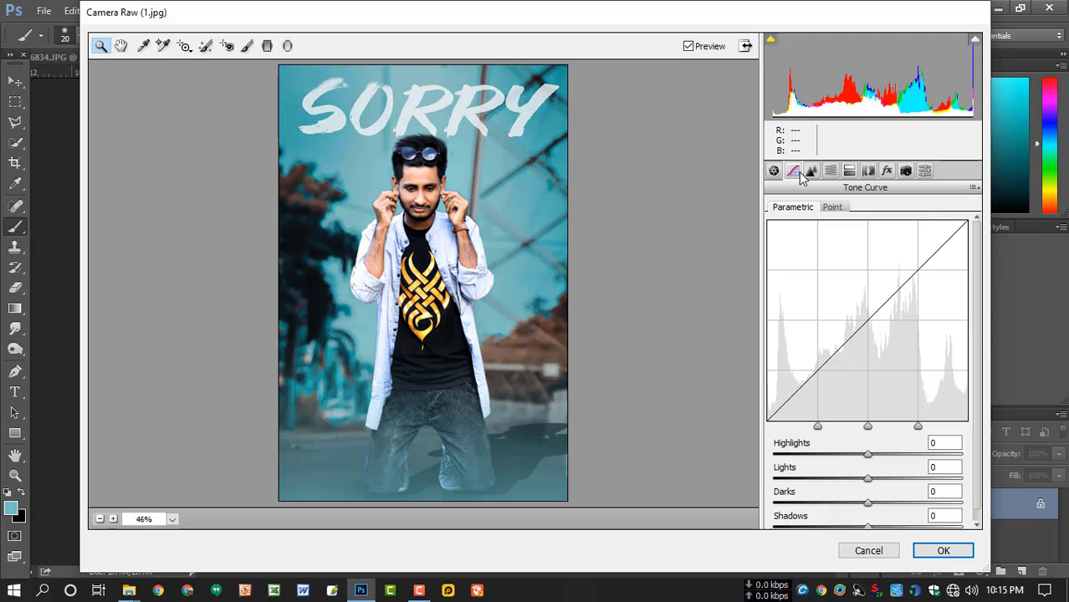
scroll(878, 446, down, 1)
drag(868, 444, 844, 518)
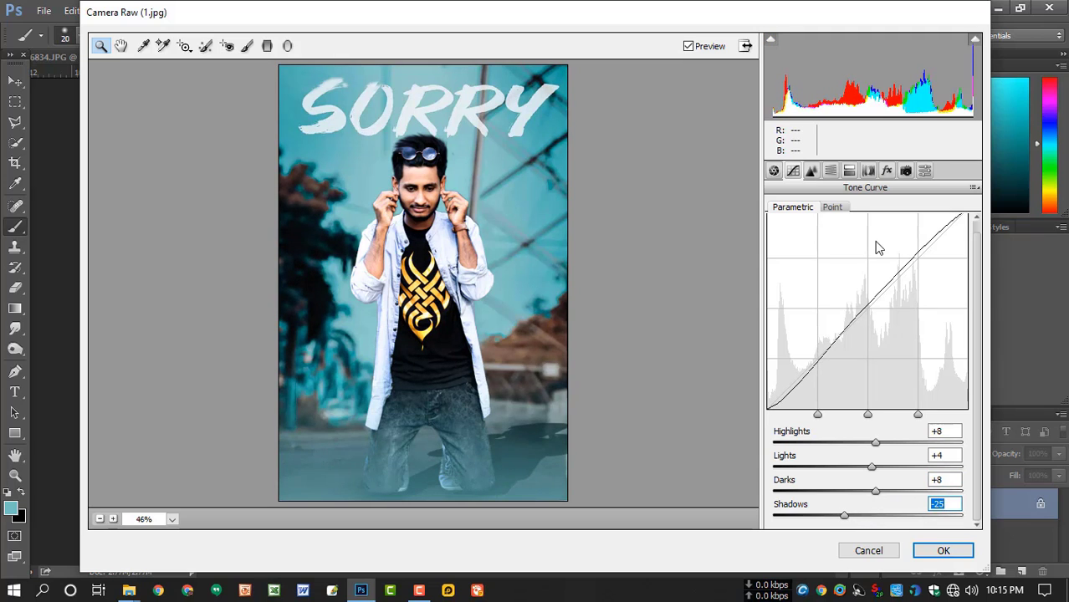
- Set the HSL saturation to Reds -28, Oranges +1, Greens -16, Aquas +100 and Blues -5
click(830, 170)
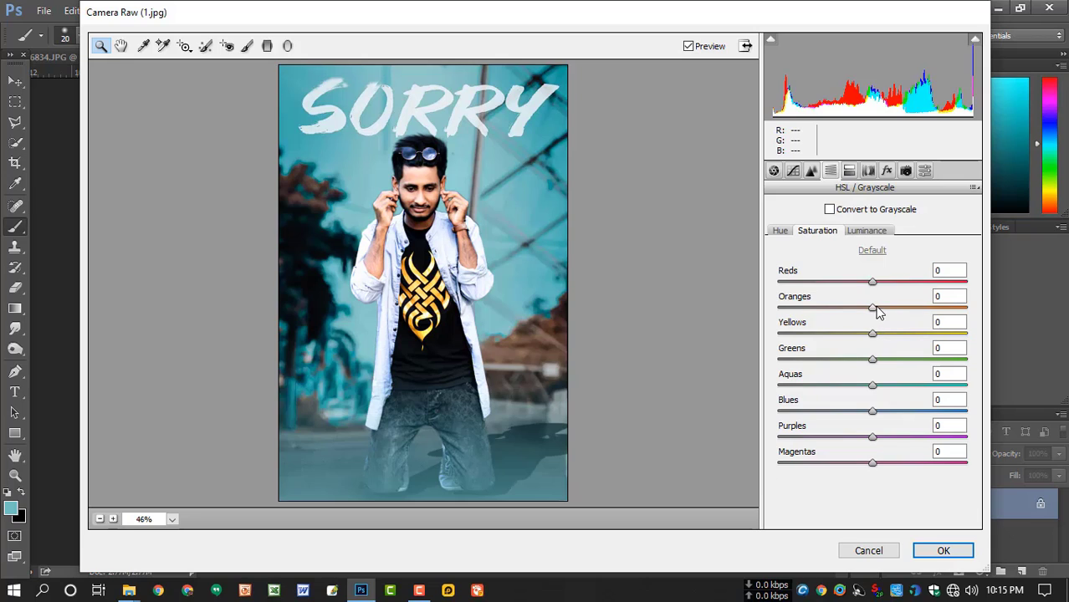
drag(872, 282, 873, 310)
drag(873, 359, 995, 372)
mouse_move(872, 410)
mouse_down()
mouse_move(903, 413)
mouse_move(848, 414)
mouse_move(868, 415)
mouse_up()
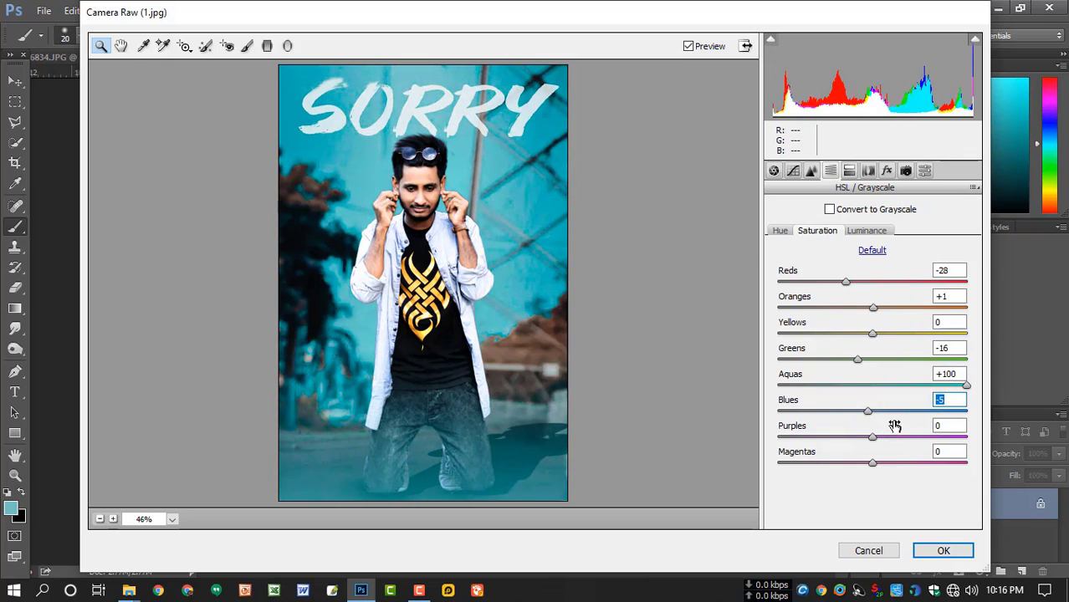
- Shift the Aquas hue to +38 and apply the Camera Raw adjustments
click(780, 231)
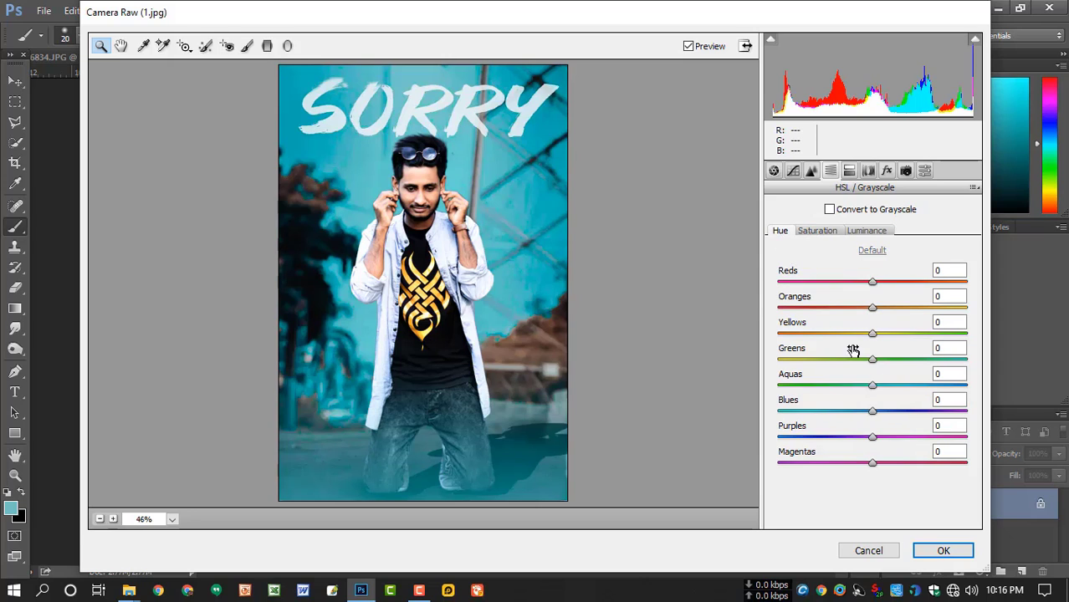
drag(872, 398, 909, 383)
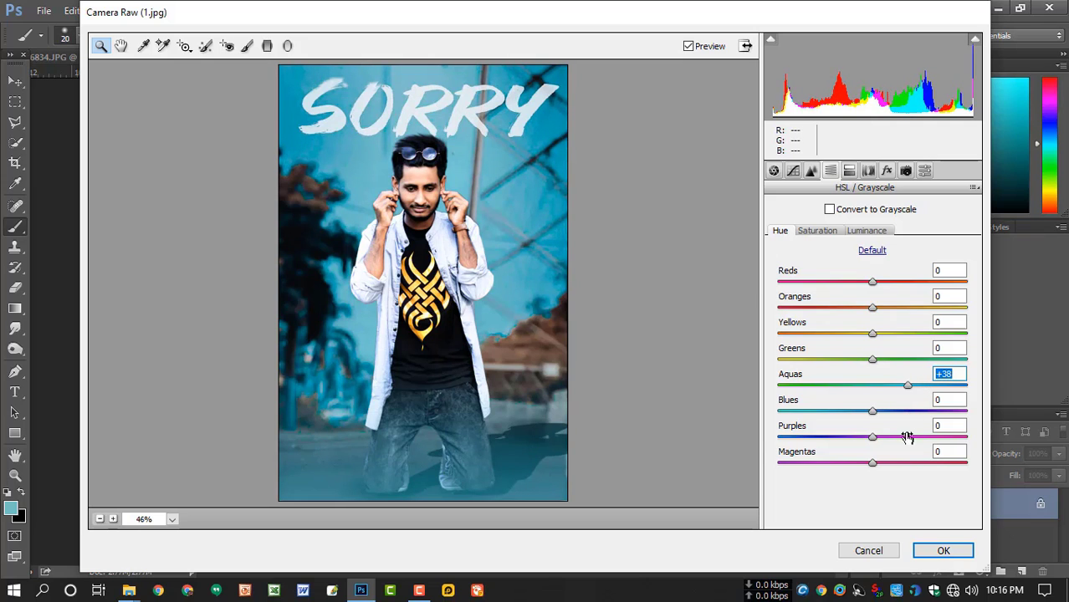
click(940, 549)
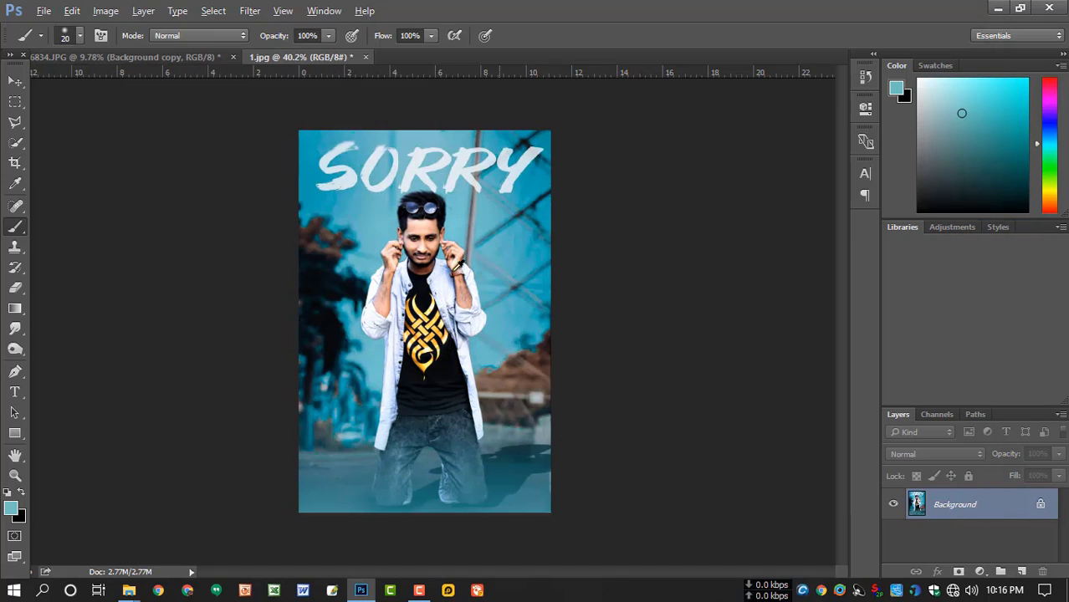
- Add a new empty layer and set the foreground color to a light sky blue based on the background wall
scroll(458, 266, up, 1)
key(alt)
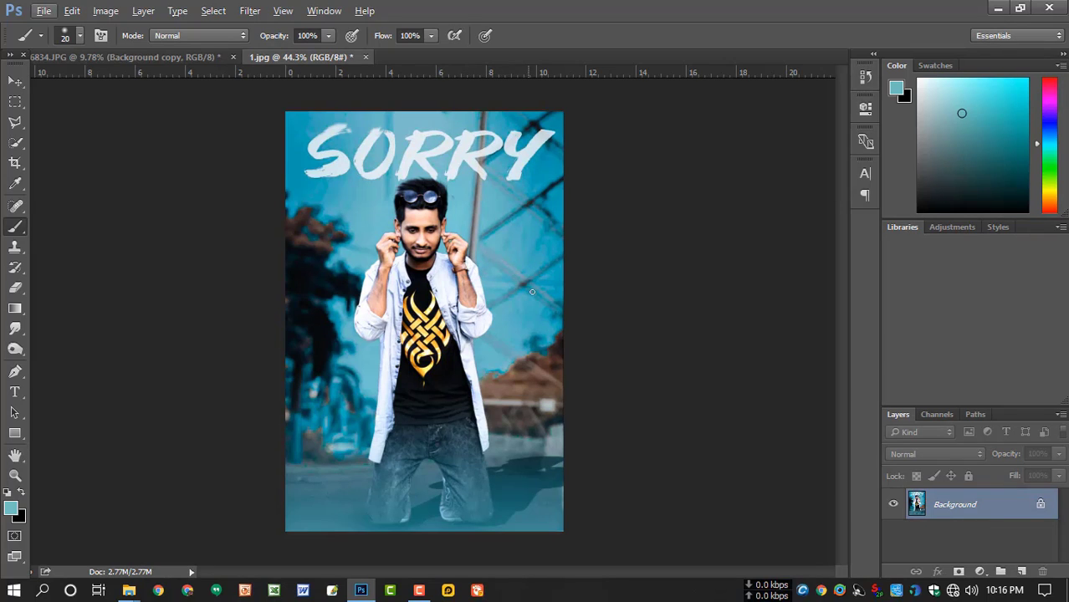
click(1021, 571)
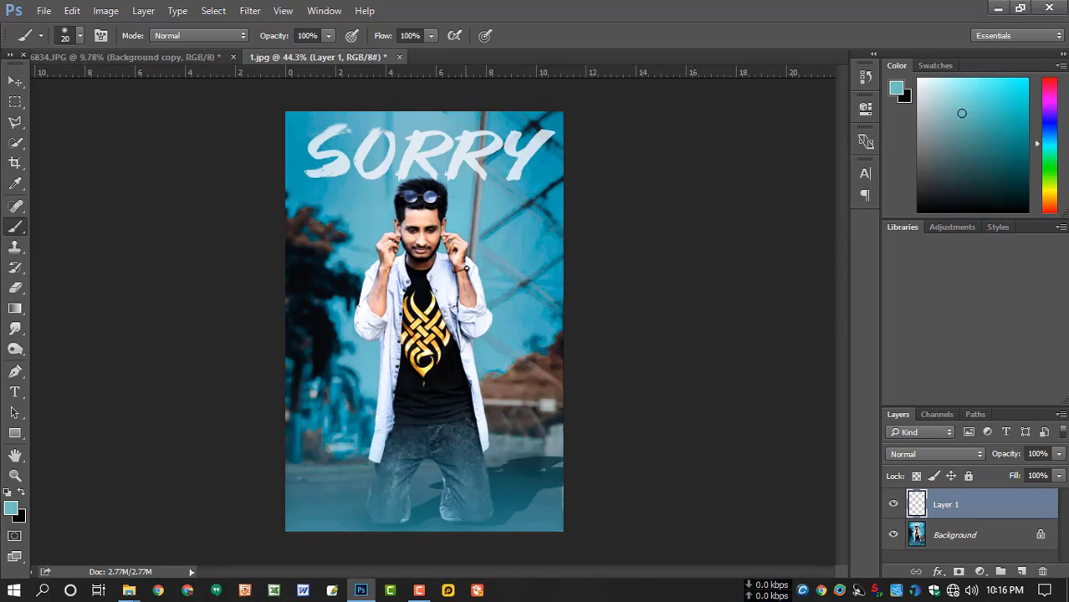
click(11, 506)
click(374, 222)
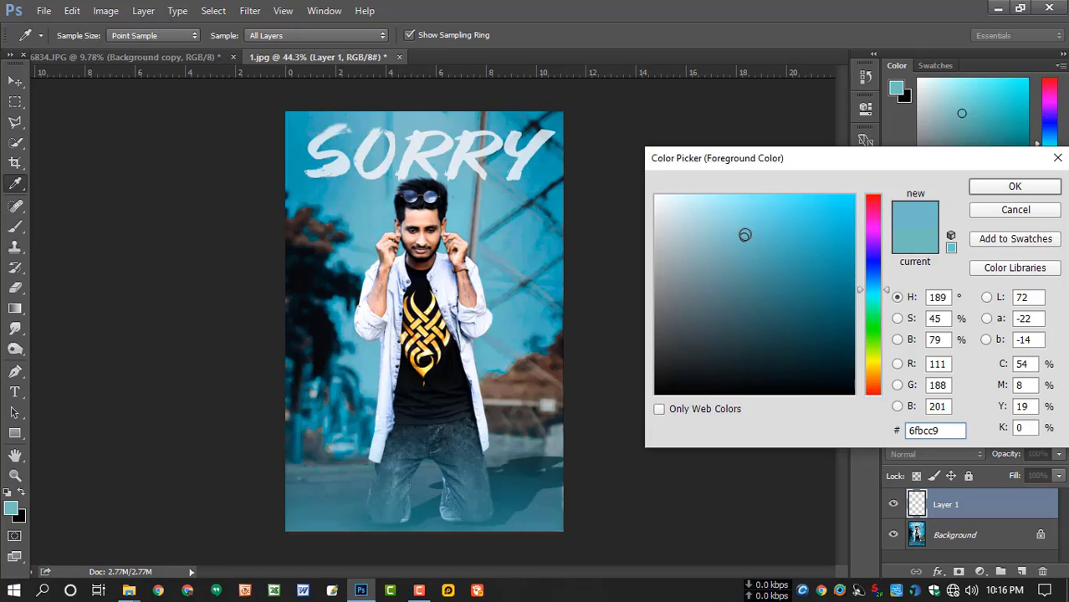
click(751, 227)
click(1014, 187)
key(b)
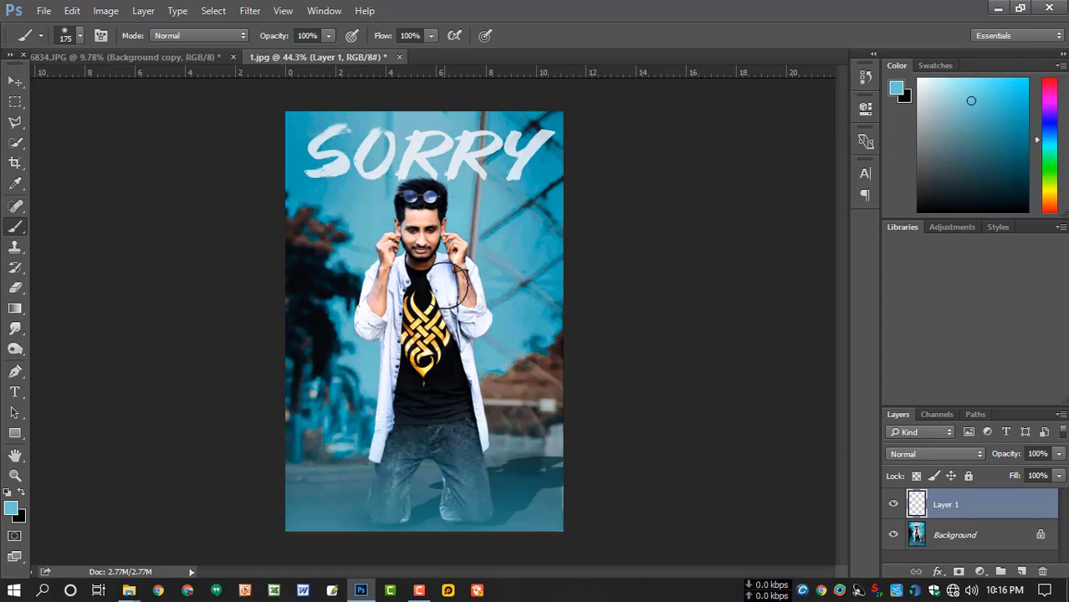
- Paint one soft 1100 px blue dab over the man's upper body on Layer 1 and set the layer to Screen
click(488, 298)
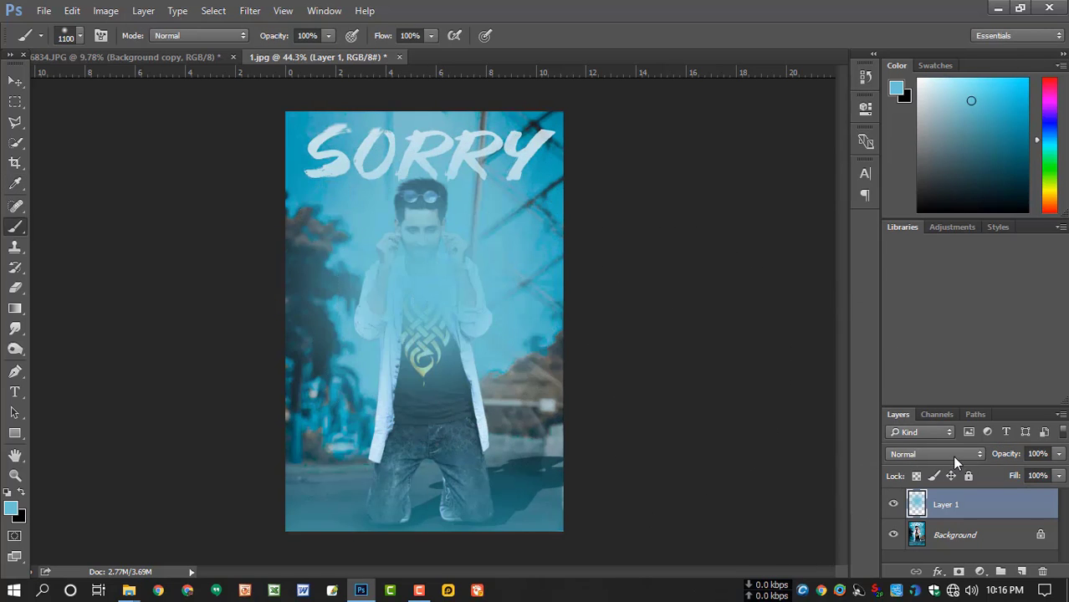
click(953, 455)
click(912, 250)
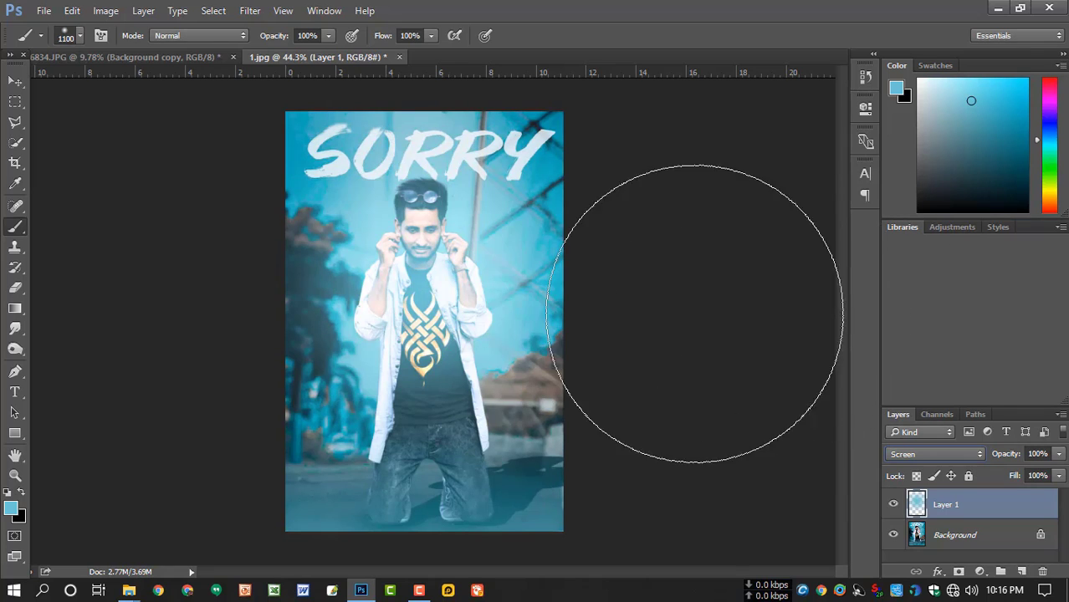
- Scale the blue glow on Layer 1 down to about 72% around its center
key(ctrl+t)
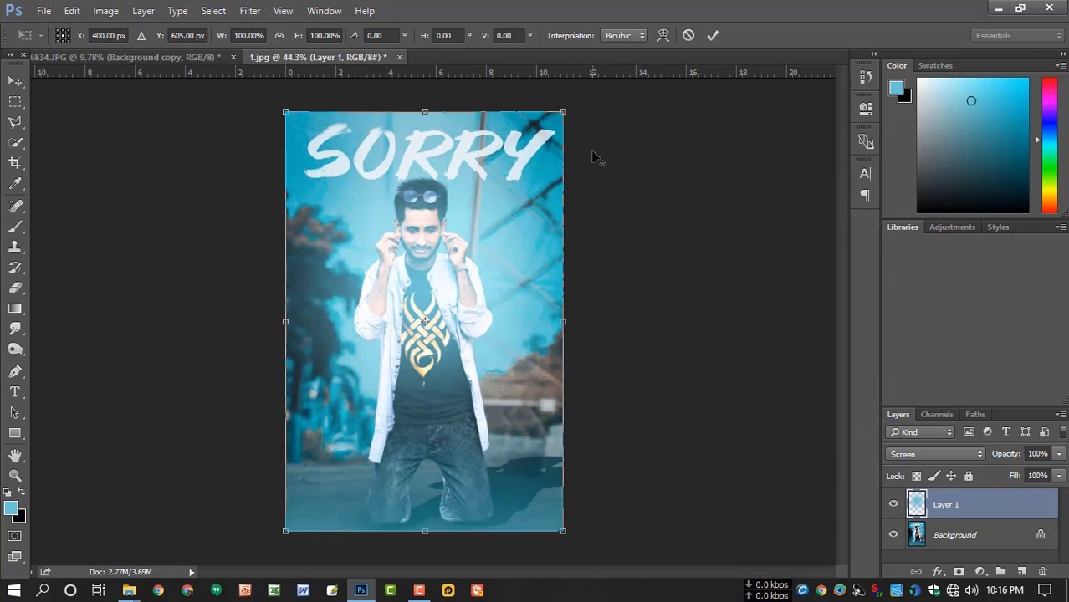
mouse_move(562, 110)
mouse_down()
mouse_move(552, 167)
mouse_move(577, 164)
mouse_up()
key(Return)
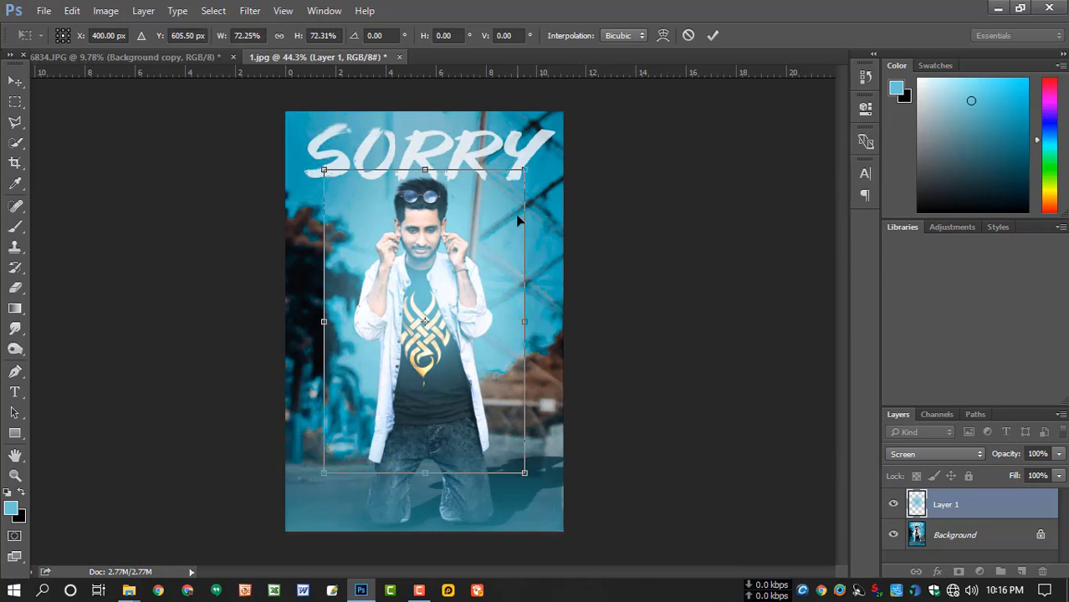
- Reduce the brush size to 1000 px
key(b)
key(bracketleft)
key(bracketleft)
key(bracketleft)
key(bracketleft)
key(bracketleft)
key(bracketleft)
key(bracketleft)
key(bracketleft)
key(bracketleft)
key(bracketleft)
key(bracketleft)
key(bracketleft)
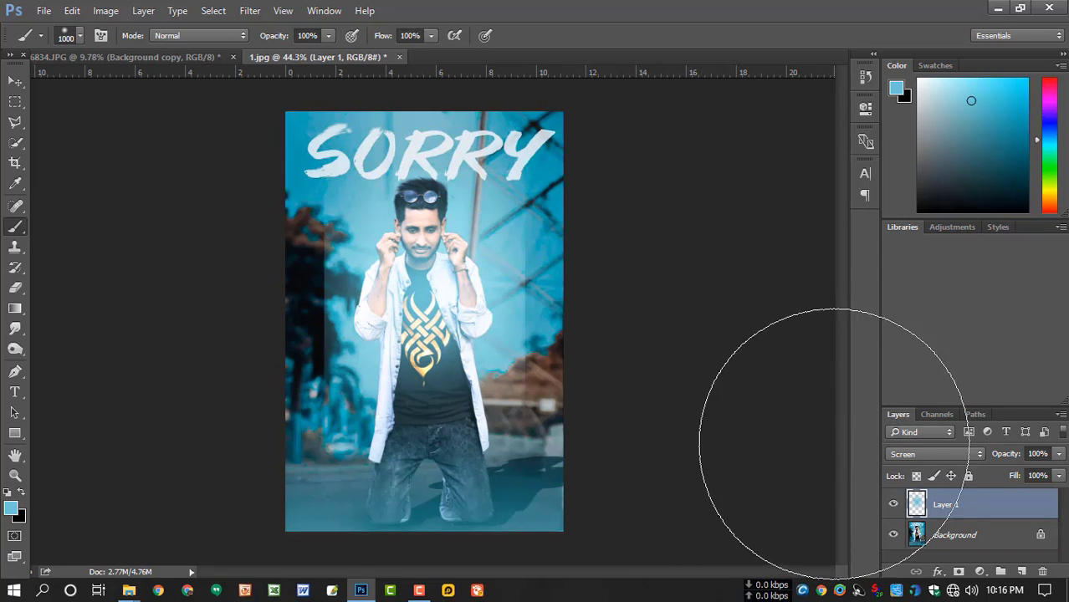
- Change the glow layer's blend mode to Hue
click(922, 455)
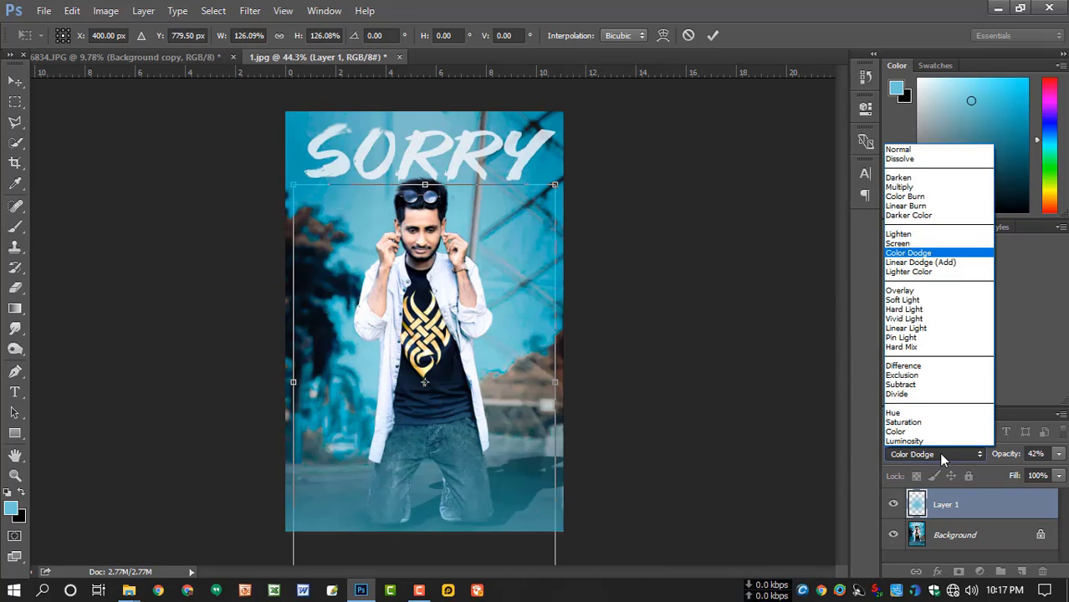
click(922, 412)
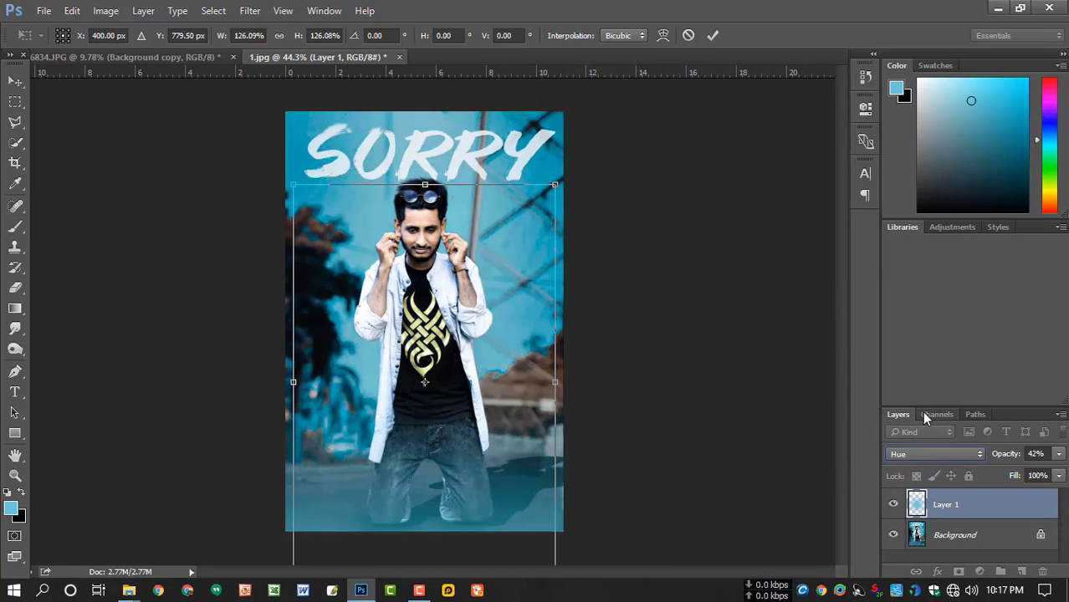
- Set the glow layer's opacity to 100%, extend the glow toward the SORRY title and apply the transform
click(1058, 453)
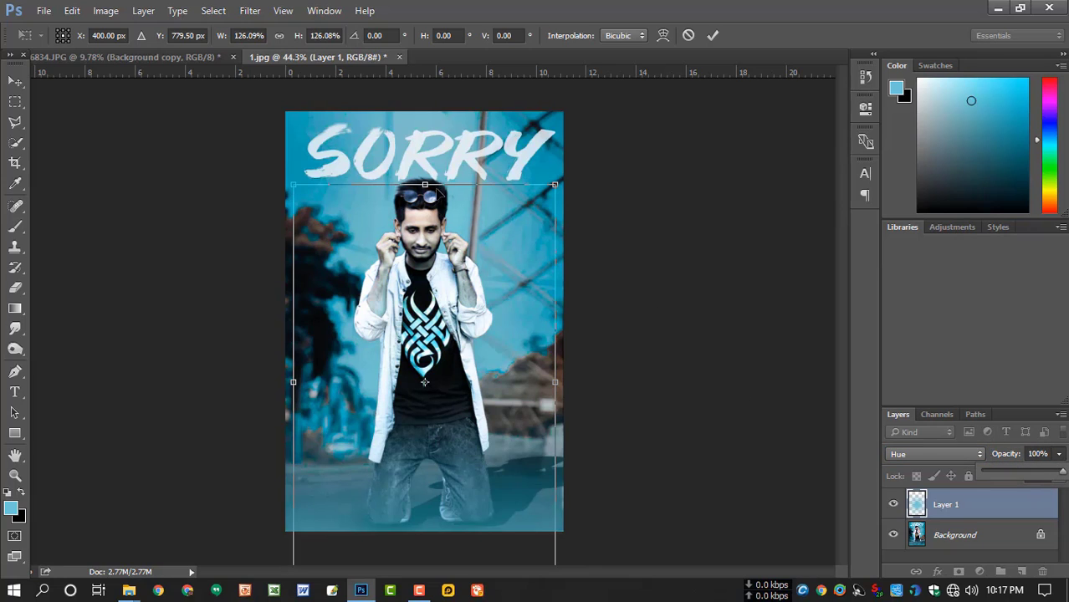
drag(441, 177, 504, 132)
key(Return)
- Add a layer mask to the glow layer and paint black over the man's face with a soft brush of about 175 px
key(b)
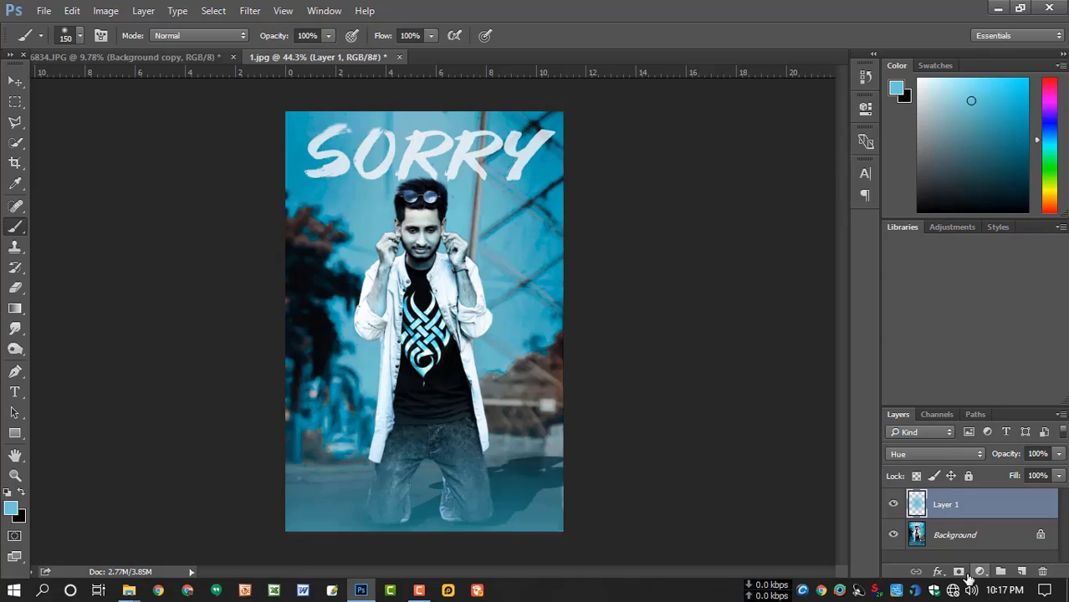
click(958, 572)
scroll(493, 294, up, 2)
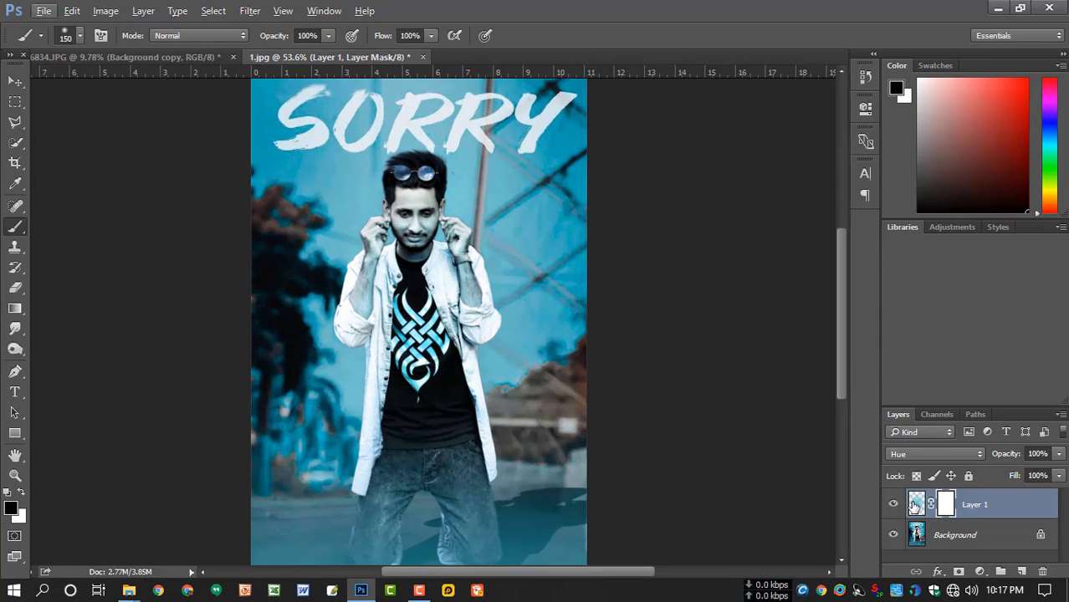
key(bracketright)
key(bracketright)
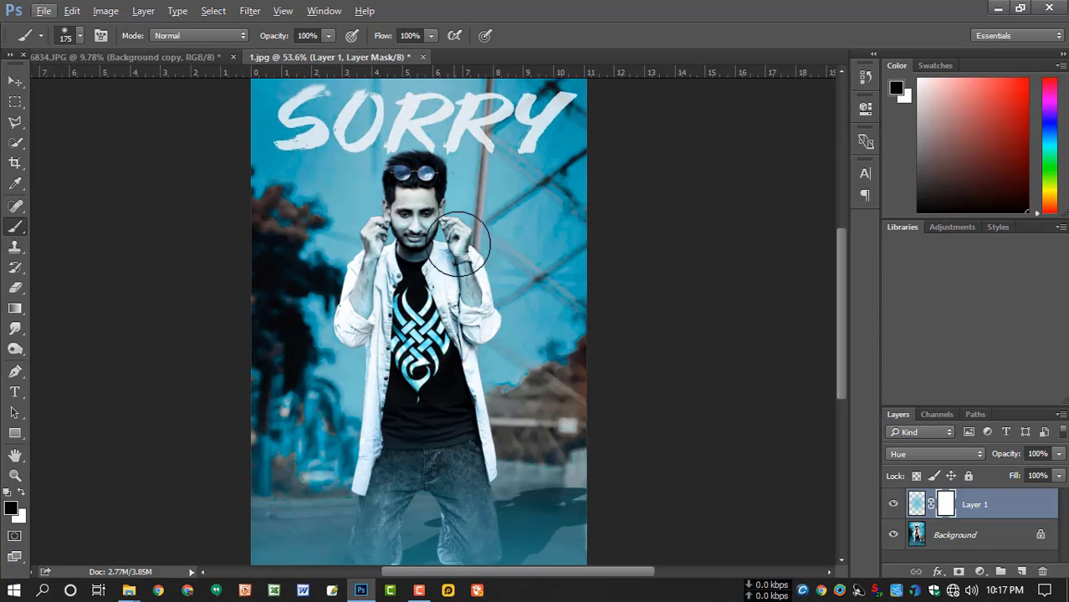
mouse_move(428, 197)
mouse_down()
mouse_move(399, 205)
mouse_move(388, 194)
mouse_move(418, 199)
mouse_up()
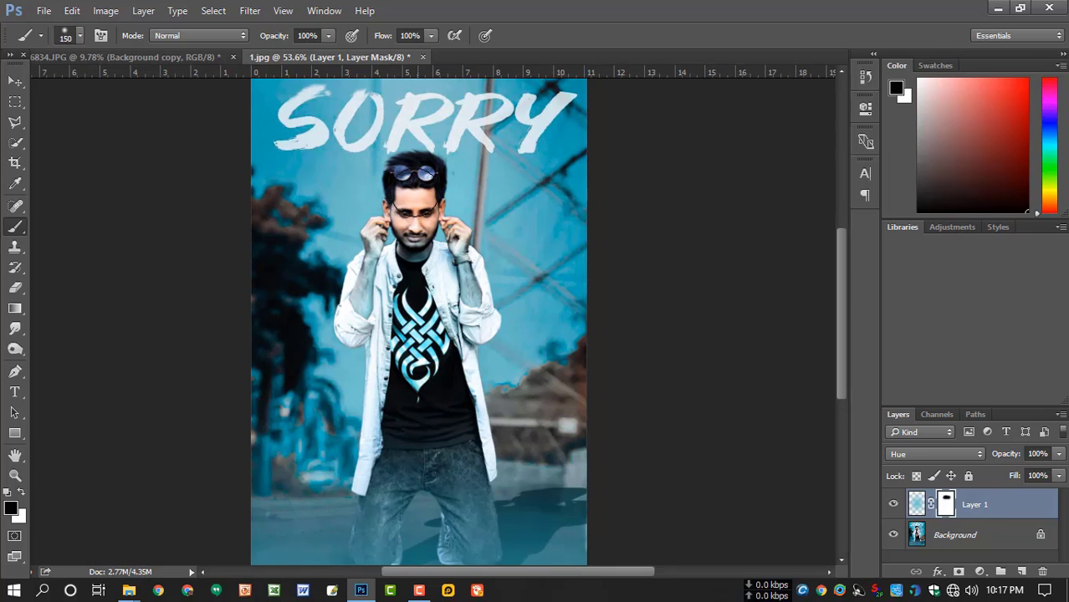
- Mask the glow off the man's hands, forearms and neck in black with a smaller brush of about 70 px
key(bracketleft)
key(bracketleft)
key(bracketleft)
key(bracketleft)
key(bracketleft)
key(bracketleft)
key(bracketleft)
mouse_move(378, 229)
mouse_down()
mouse_move(377, 259)
mouse_move(360, 310)
mouse_move(356, 288)
mouse_move(363, 275)
mouse_move(348, 322)
mouse_up()
key(bracketleft)
mouse_move(404, 250)
mouse_down()
mouse_move(426, 222)
mouse_move(397, 156)
mouse_move(465, 233)
mouse_move(474, 313)
mouse_move(475, 265)
mouse_up()
key(bracketright)
scroll(475, 265, down, 3)
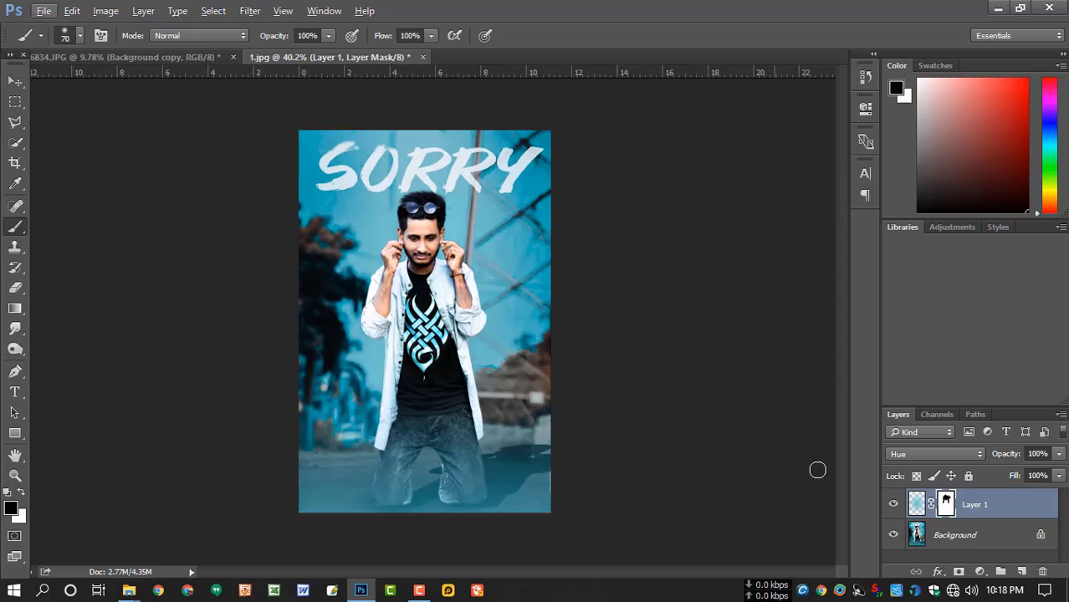
- Apply Color Balance to the Background layer, shifting the midtones slightly toward magenta and blue
click(931, 539)
key(ctrl+b)
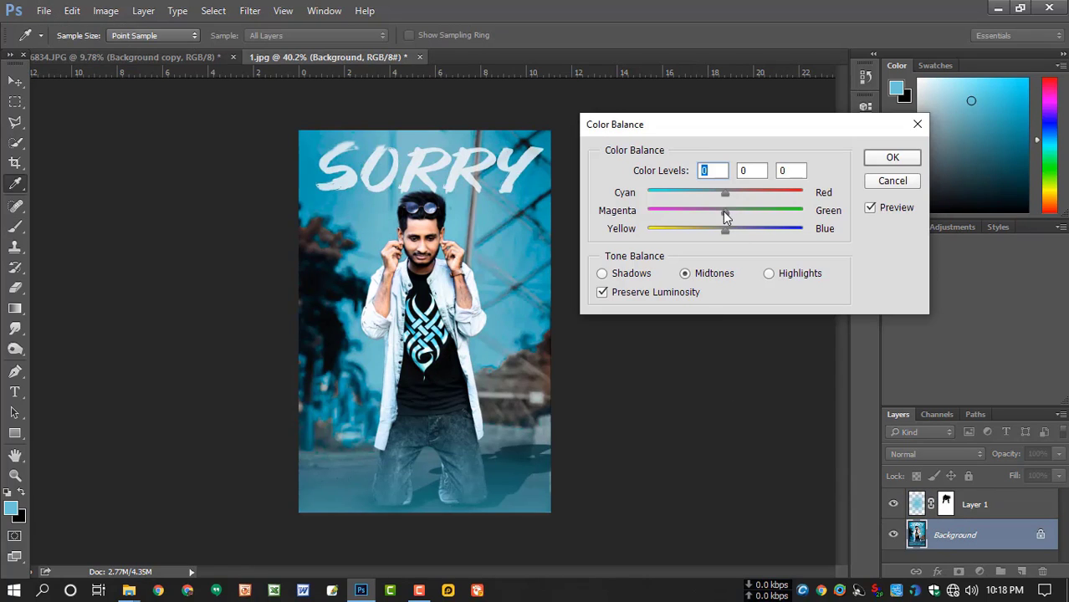
mouse_move(724, 212)
mouse_down()
mouse_move(736, 212)
mouse_move(717, 213)
mouse_up()
mouse_move(724, 231)
mouse_down()
mouse_move(741, 238)
mouse_move(732, 232)
mouse_up()
- Fine-tune the Background layer's highlights in Color Balance on the yellow-blue, magenta-green and cyan-red axes
click(769, 273)
drag(719, 230, 722, 214)
click(727, 194)
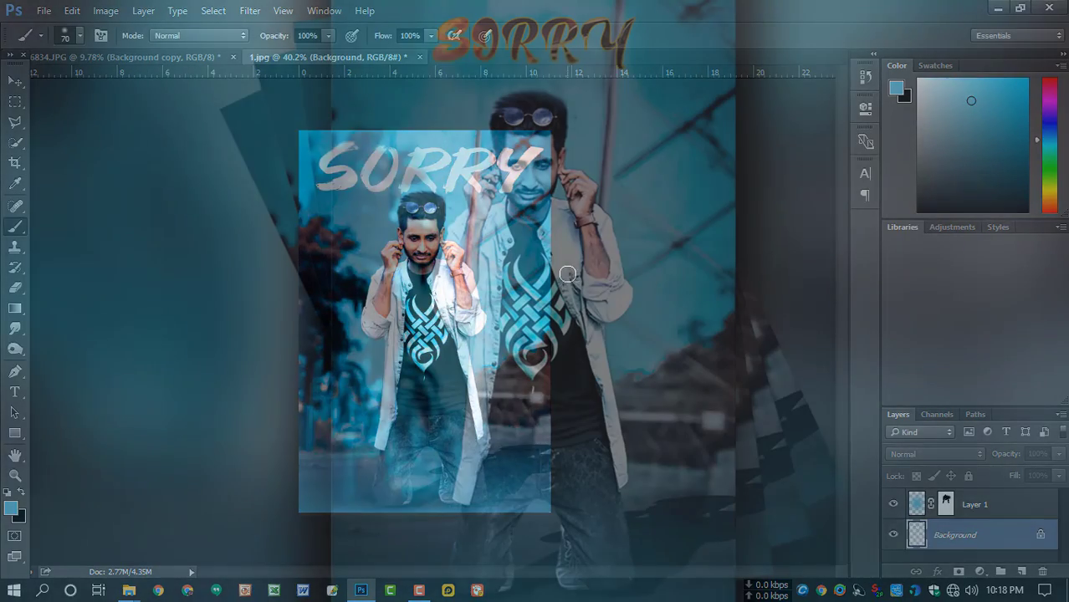